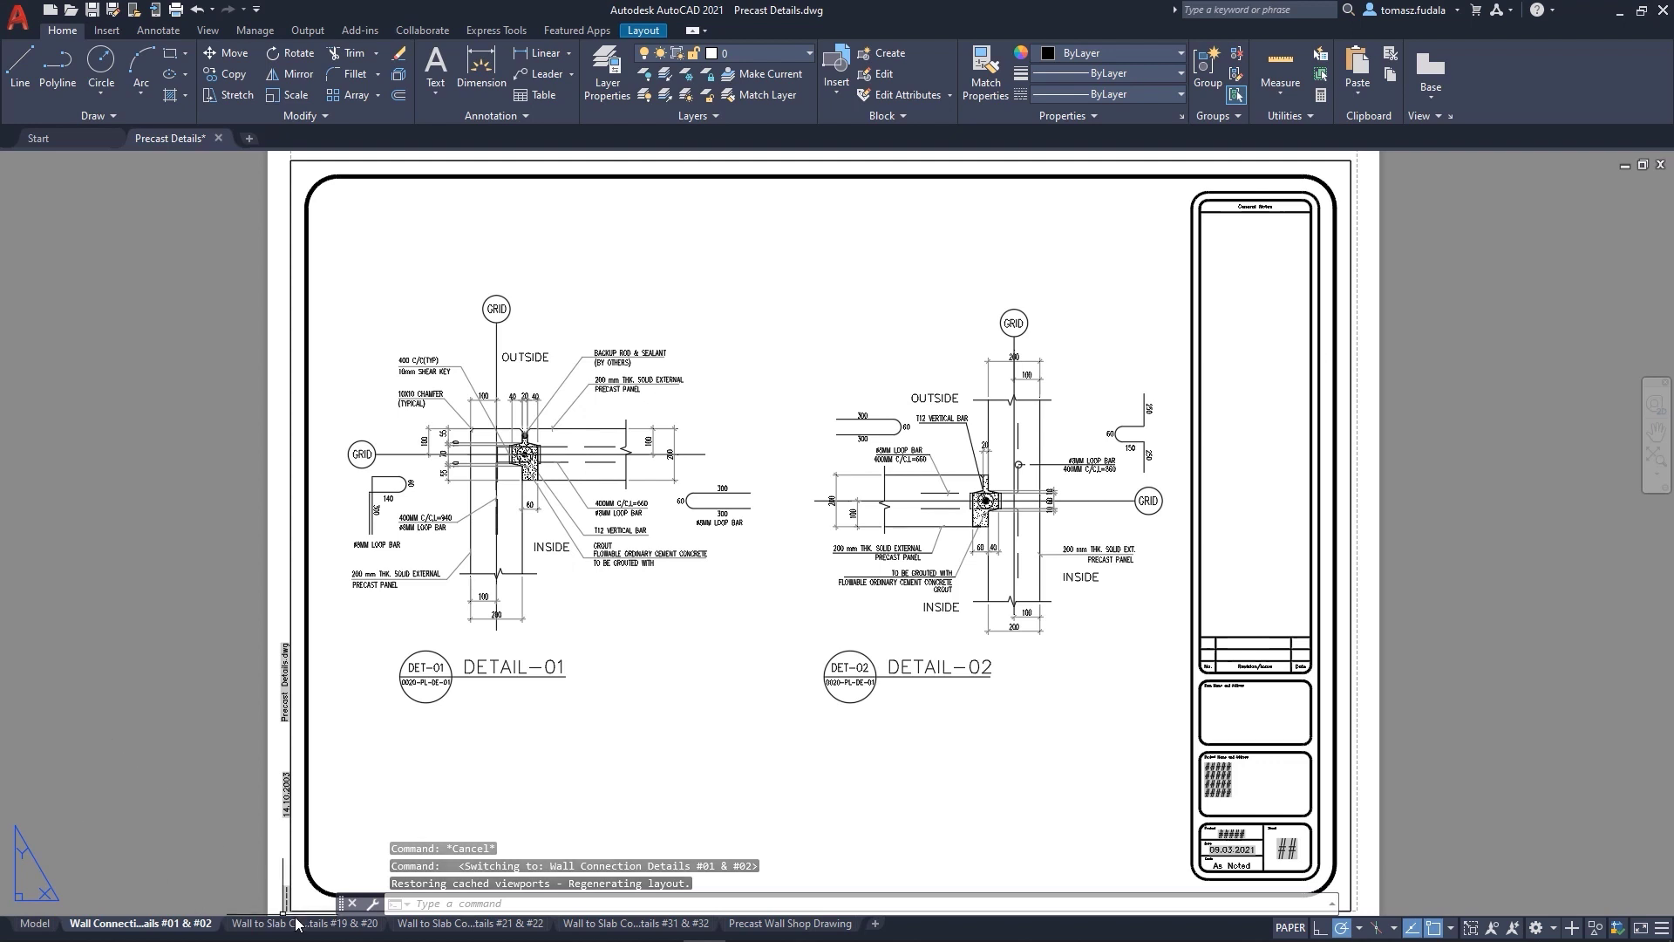
# Step through the Wall to Slab #19 & #20, #21 & #22 and #31 & #32 layouts, ending on Precast Wall Shop Drawing.
pyautogui.click(298, 923)
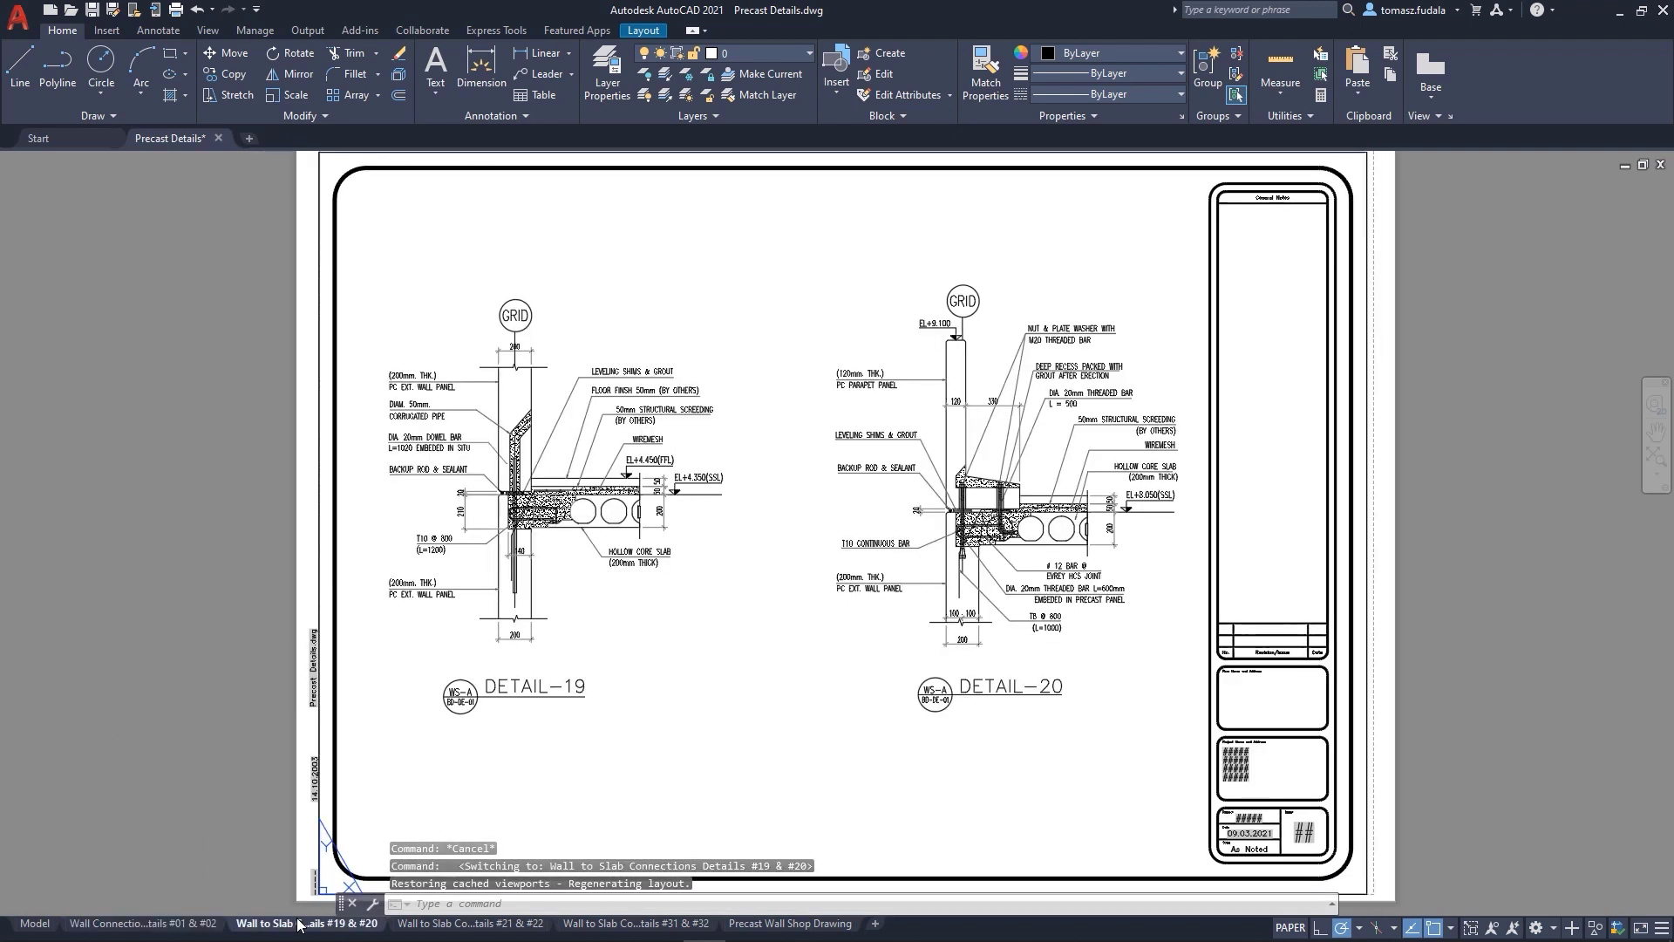
pyautogui.click(443, 925)
pyautogui.click(575, 930)
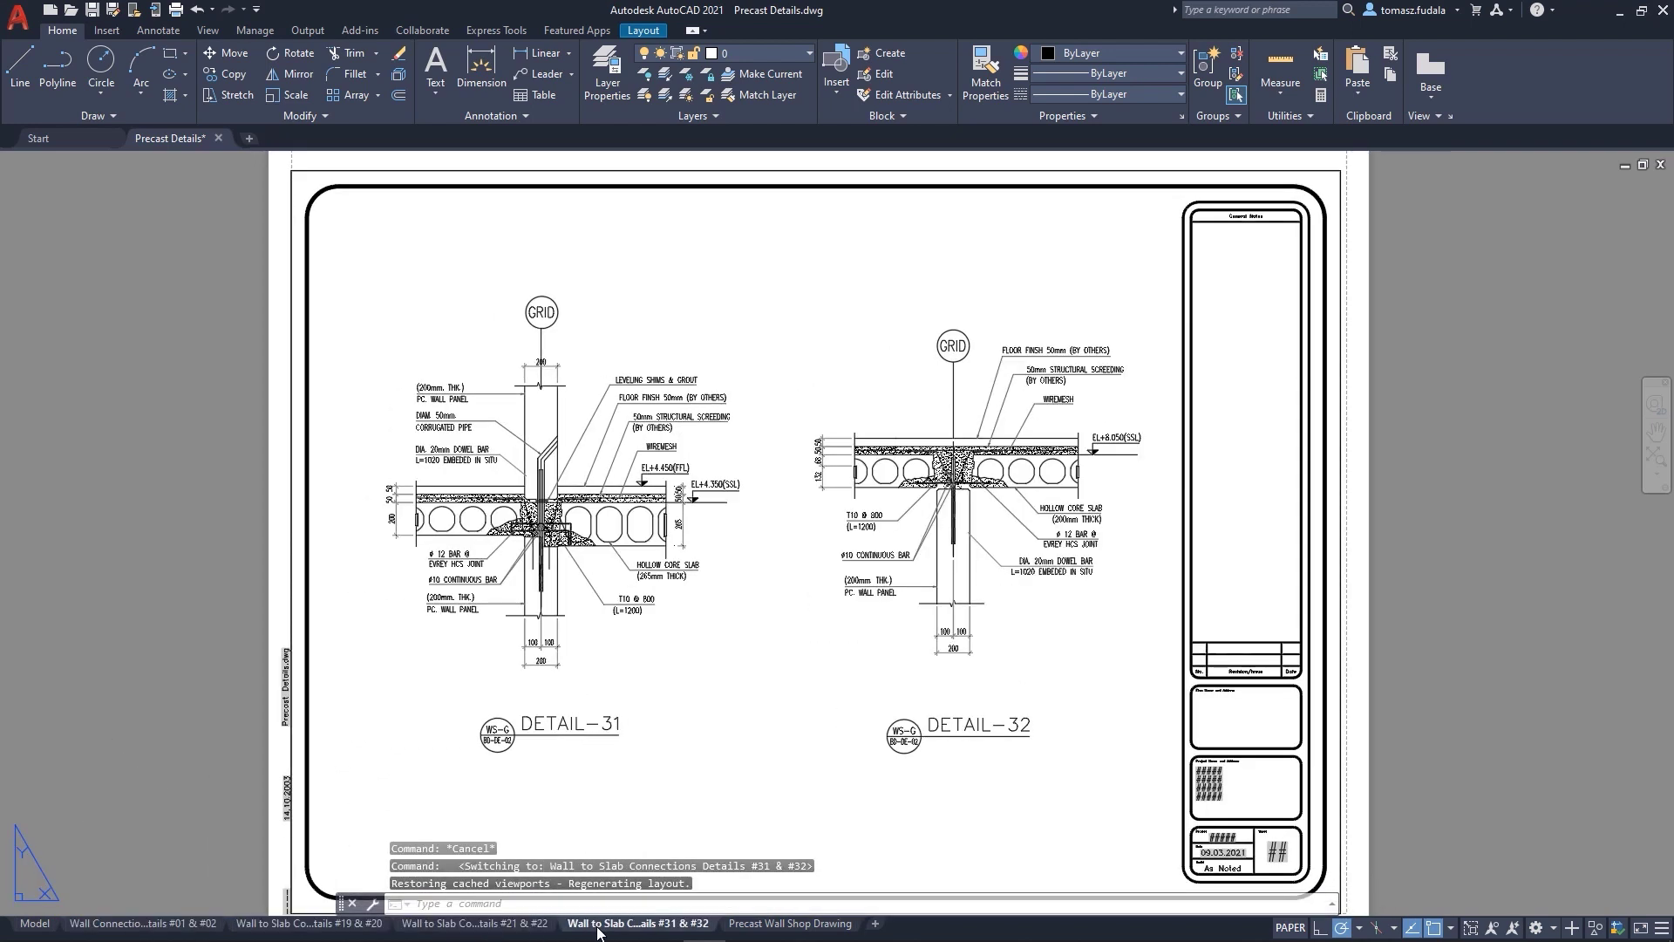
pyautogui.click(753, 928)
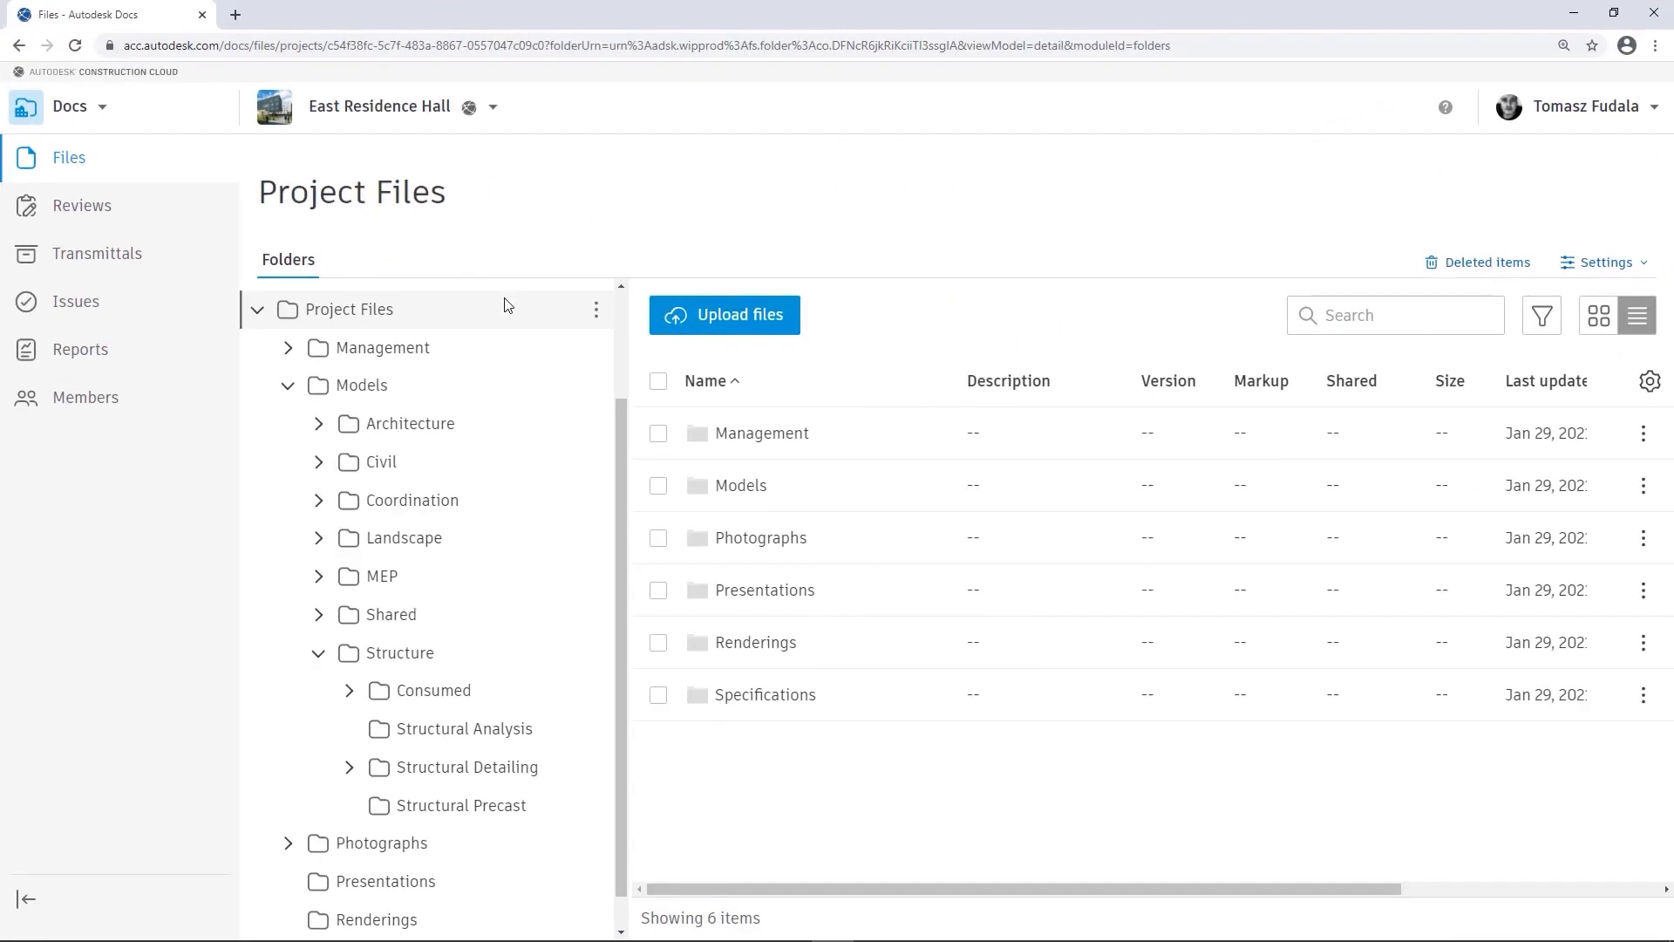
# Drag Precast Details.dwg from File Explorer into Models > Structure > Structural Precast and finish the upload.
pyautogui.click(427, 653)
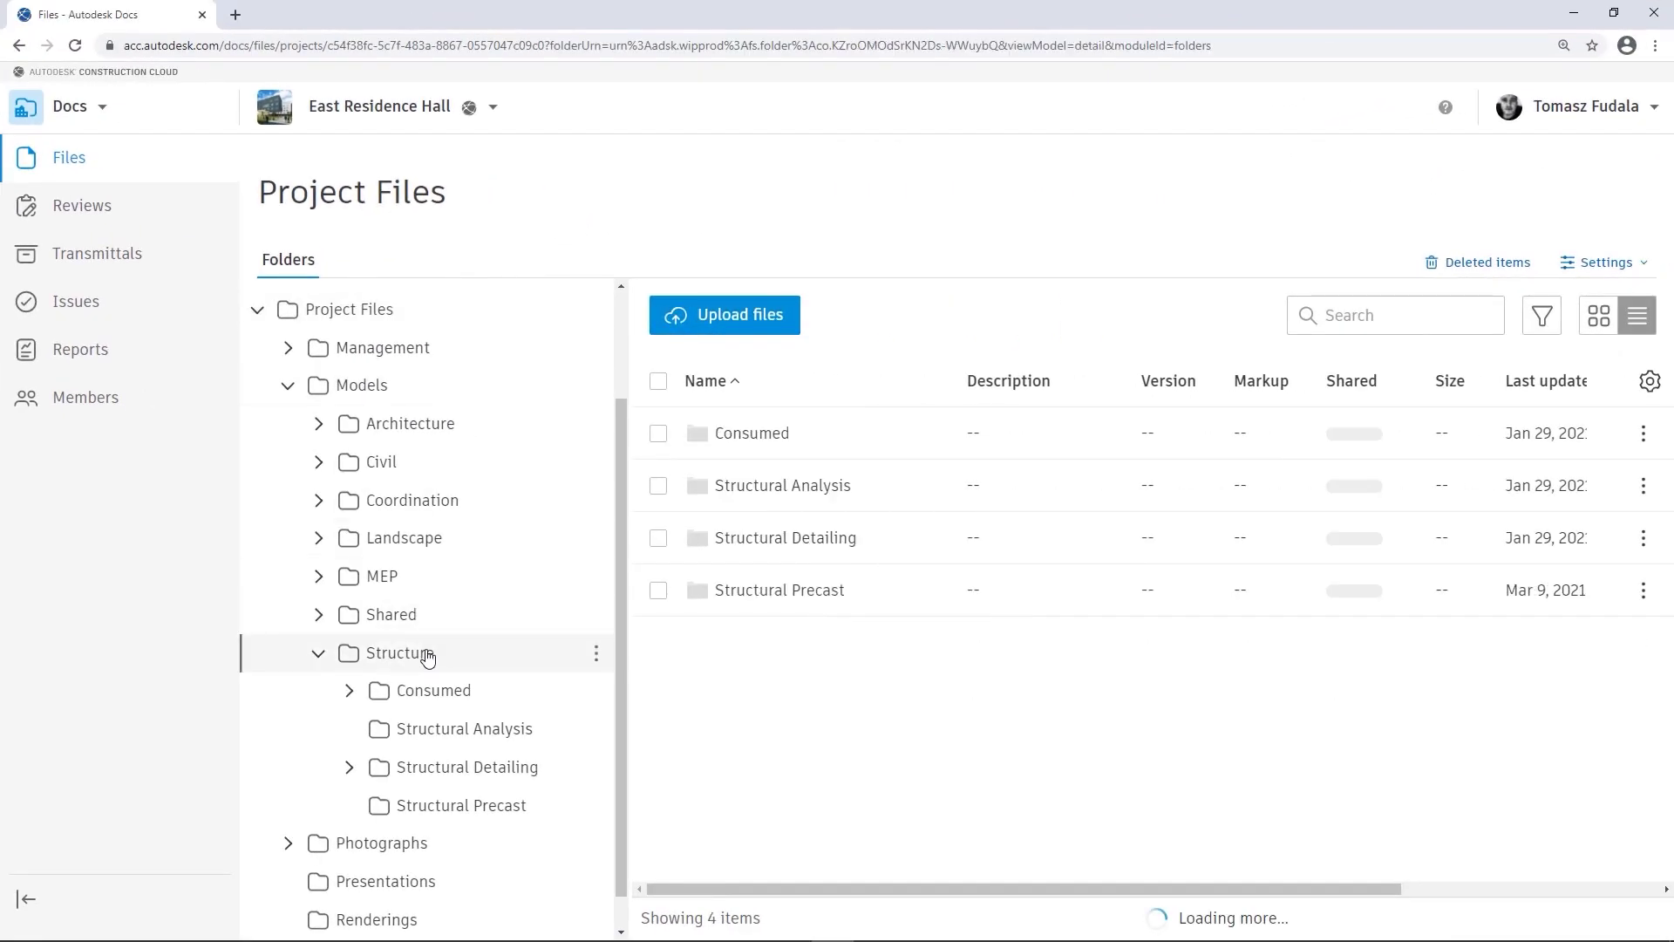
pyautogui.click(761, 593)
pyautogui.hotkey('alt', 'Tab')
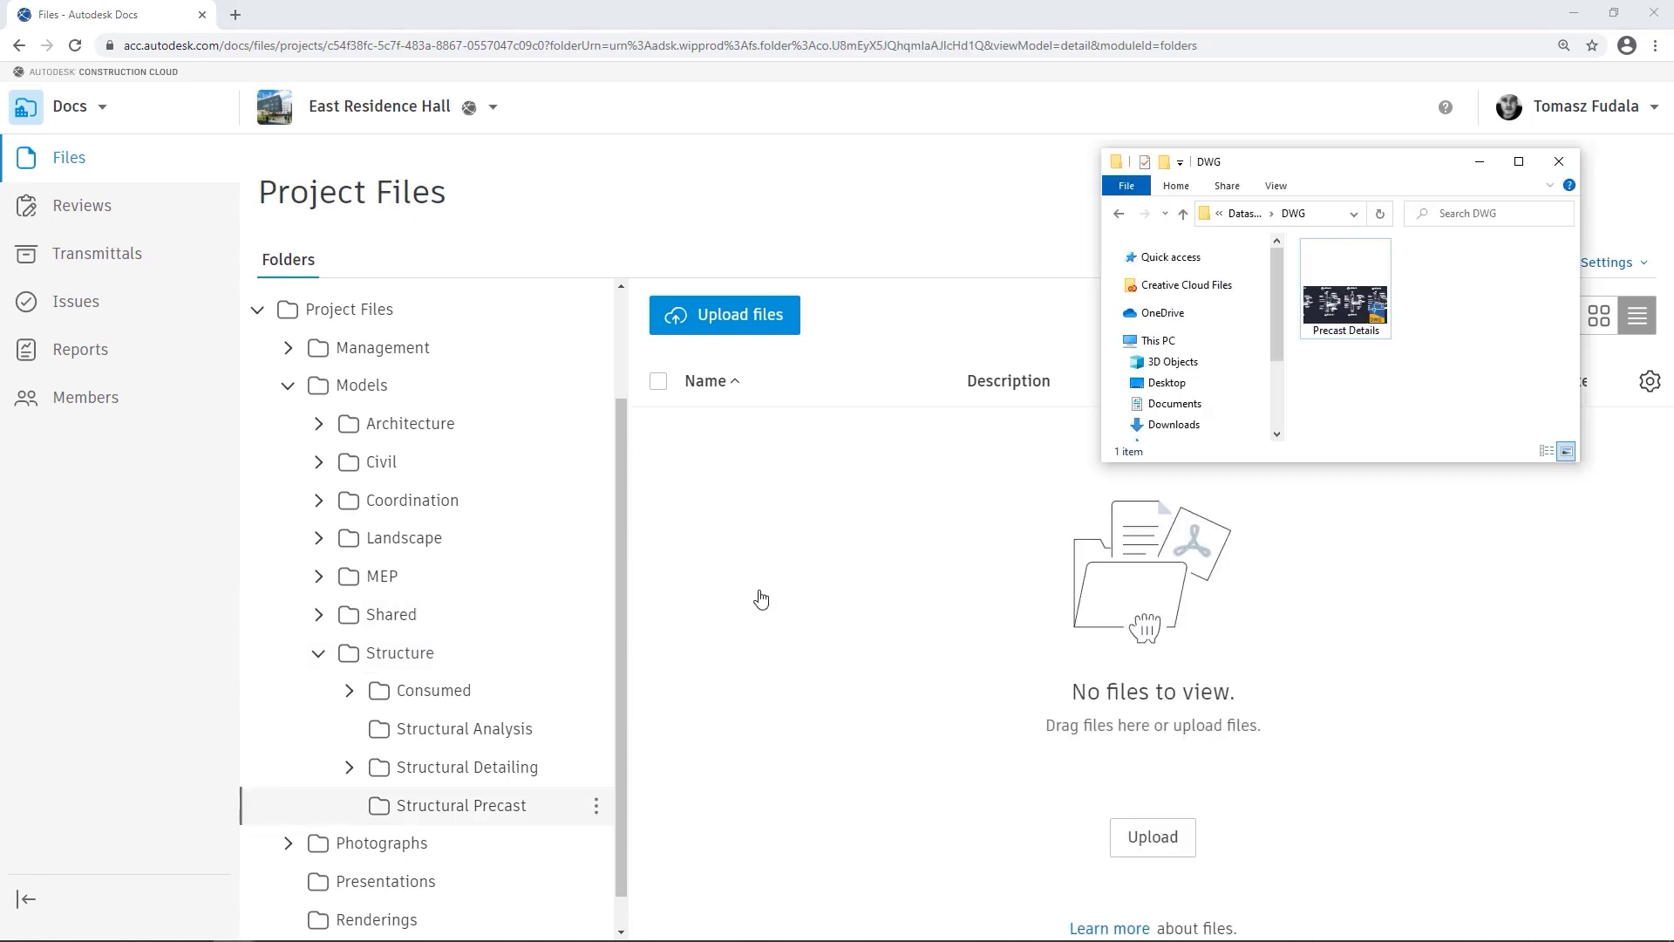
pyautogui.moveTo(1339, 310); pyautogui.dragTo(1004, 637)
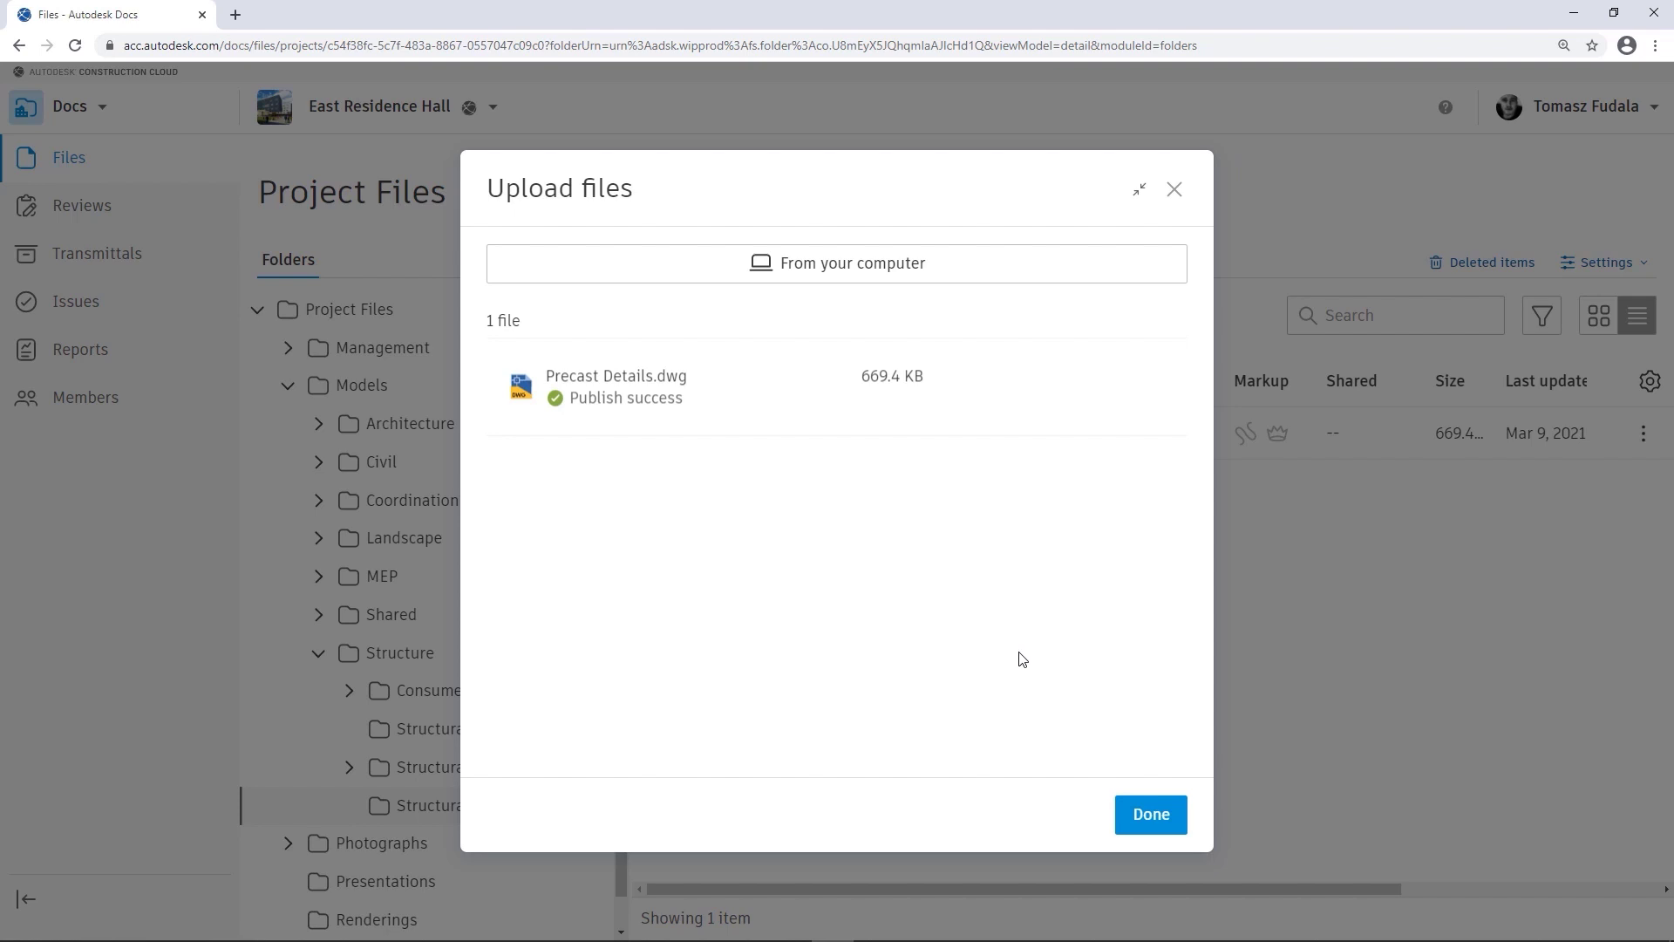
pyautogui.click(1151, 814)
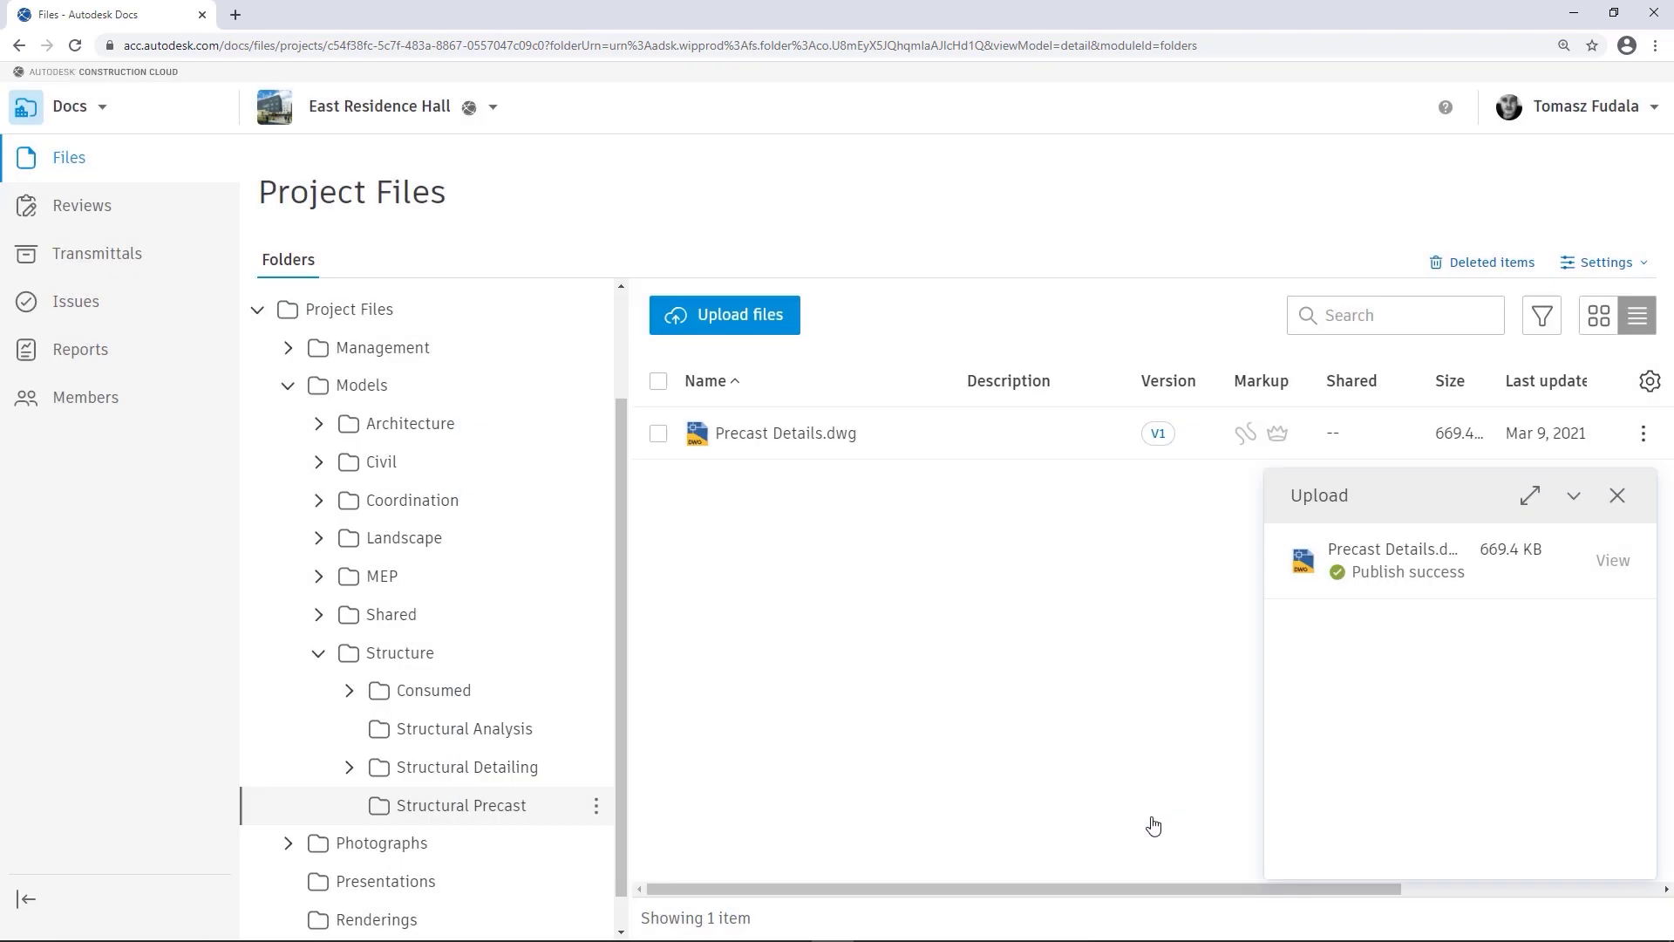
# Switch the folder to thumbnail view and open Precast Details.dwg in the viewer.
pyautogui.click(1618, 501)
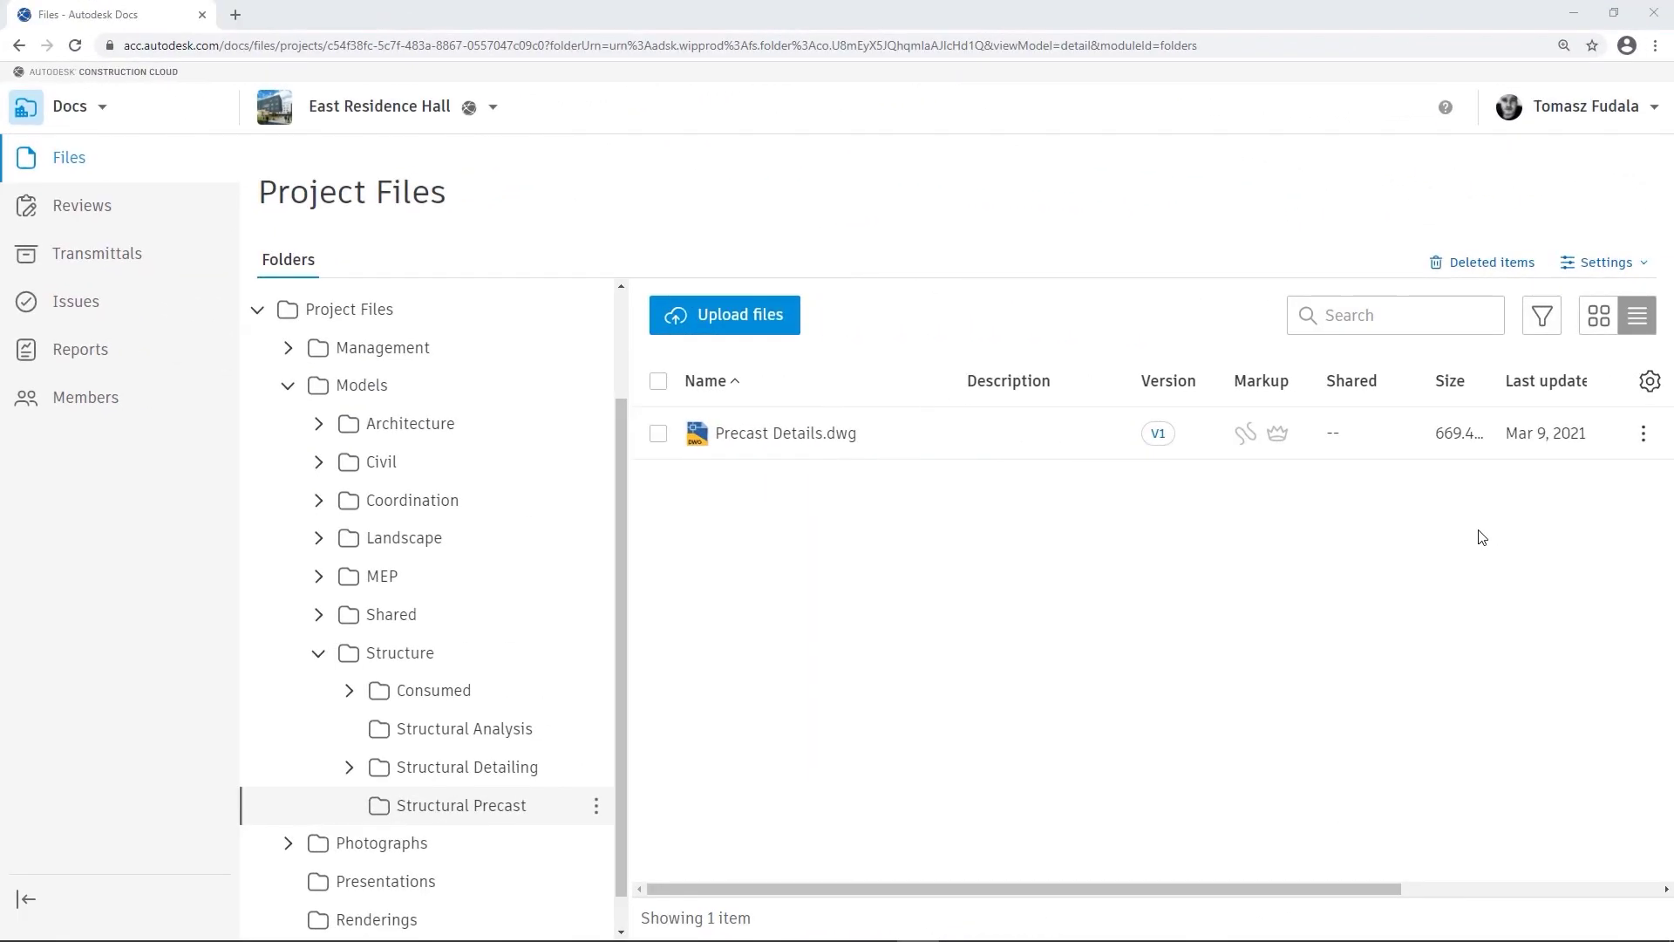
pyautogui.click(1600, 316)
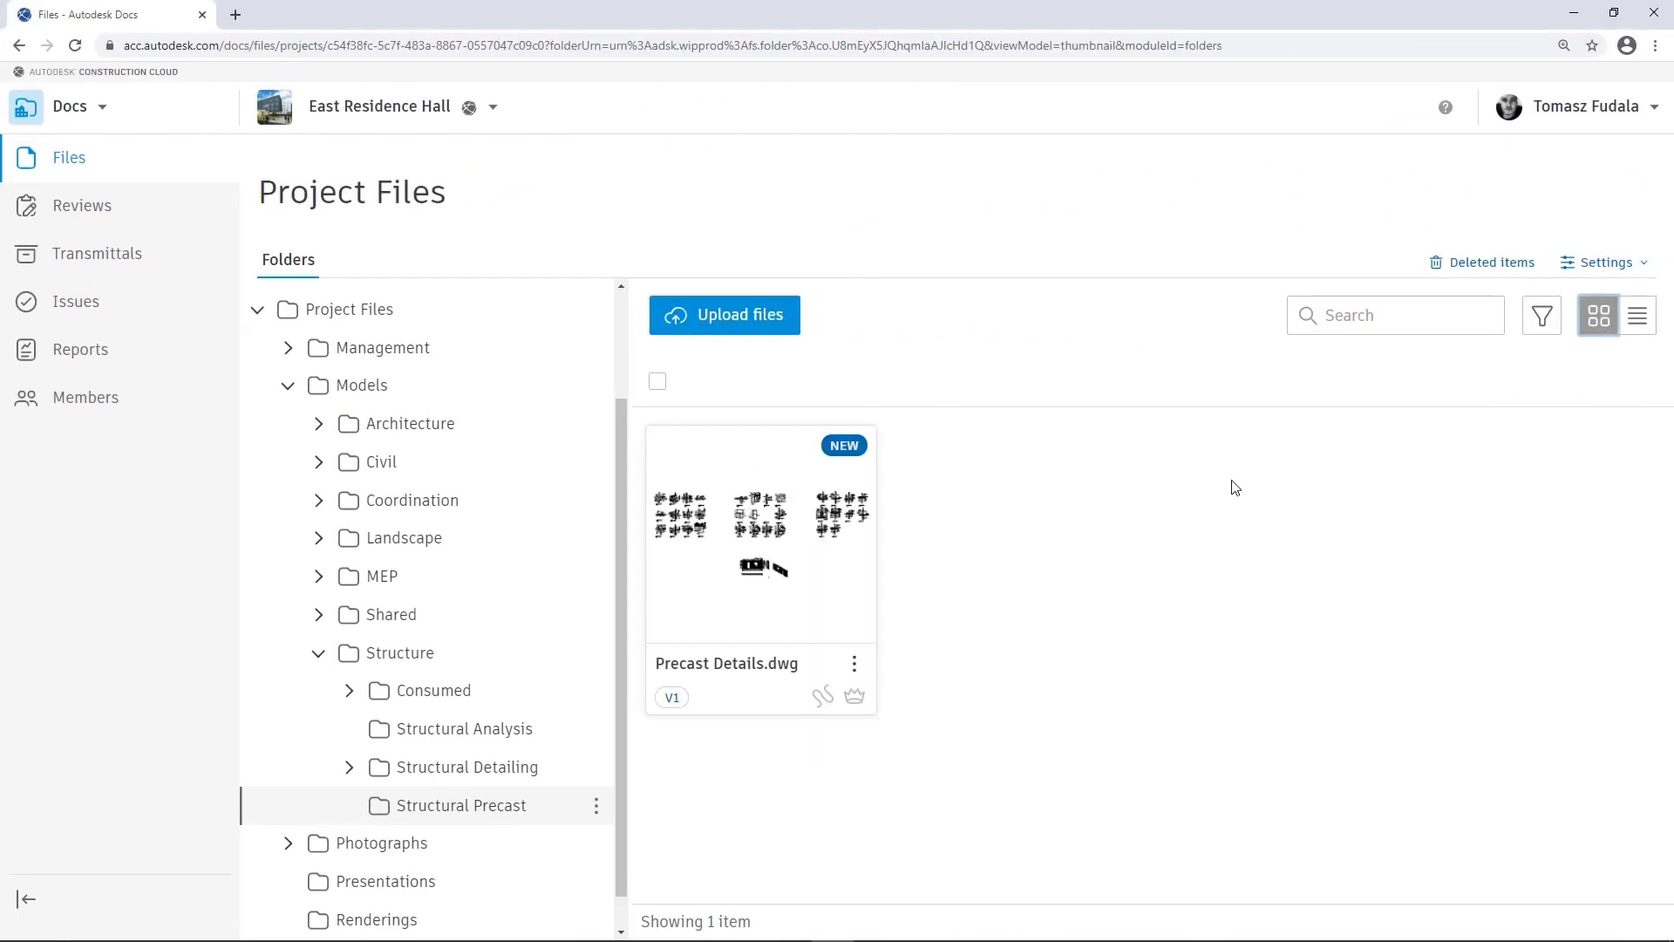
pyautogui.click(822, 567)
# Page through the sheets: Precast Wall Shop Drawing, Wall Connection #01 & #02, Wall to Slab #19 & #20, #21 & #22, #31 & #32.
pyautogui.click(26, 142)
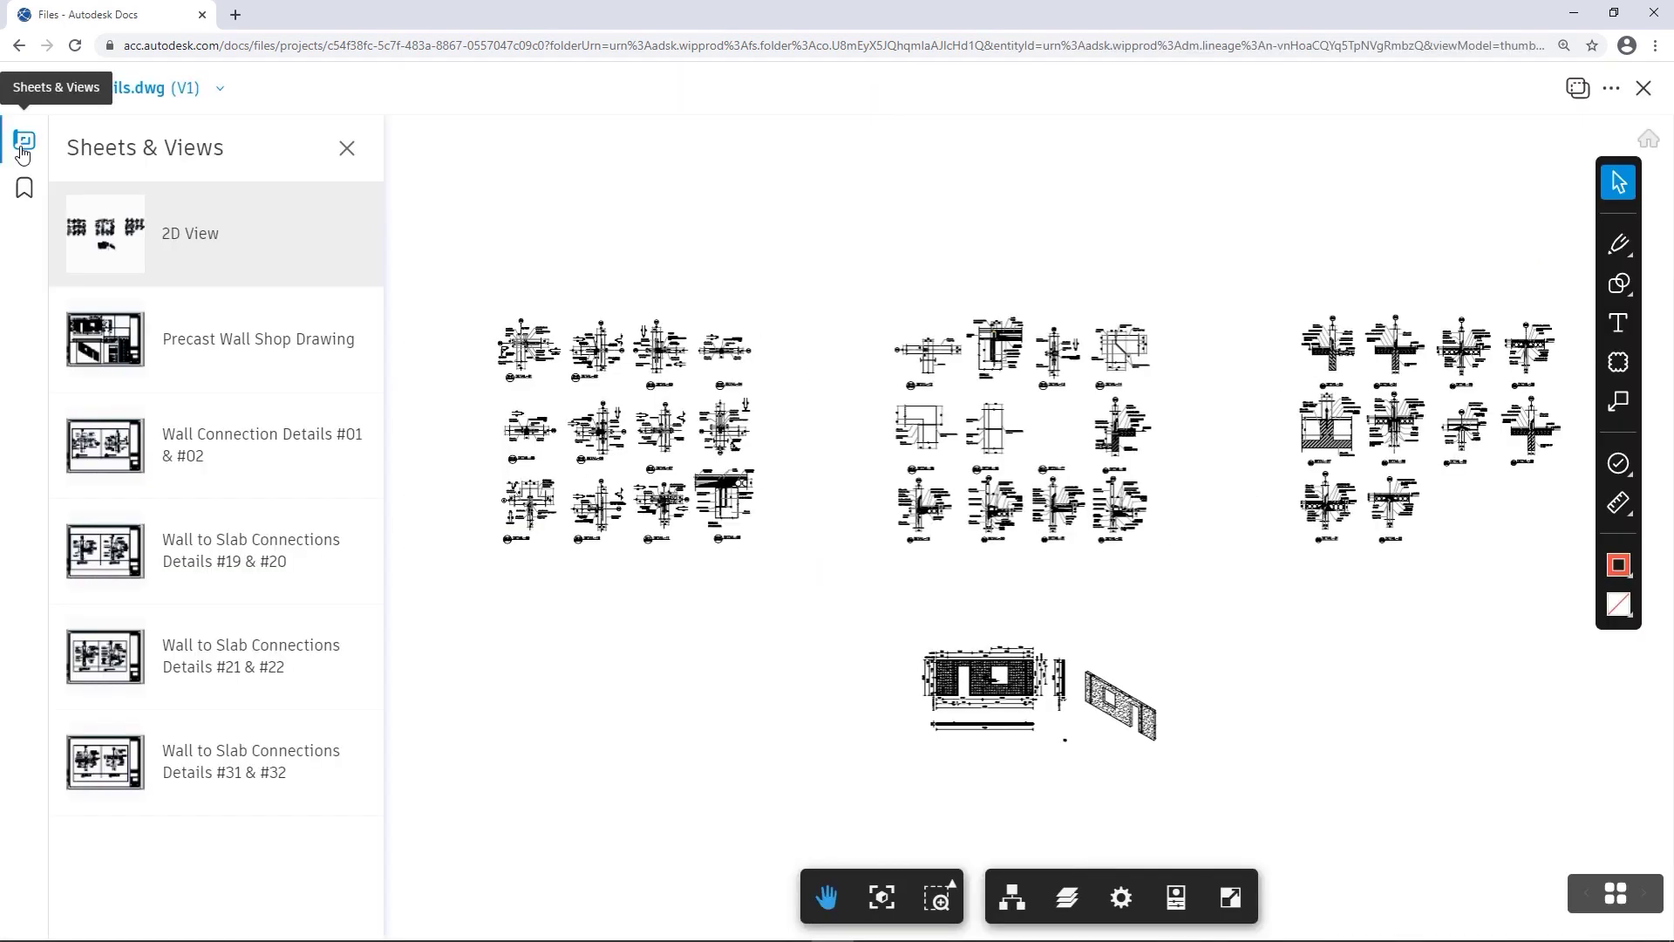
pyautogui.click(206, 358)
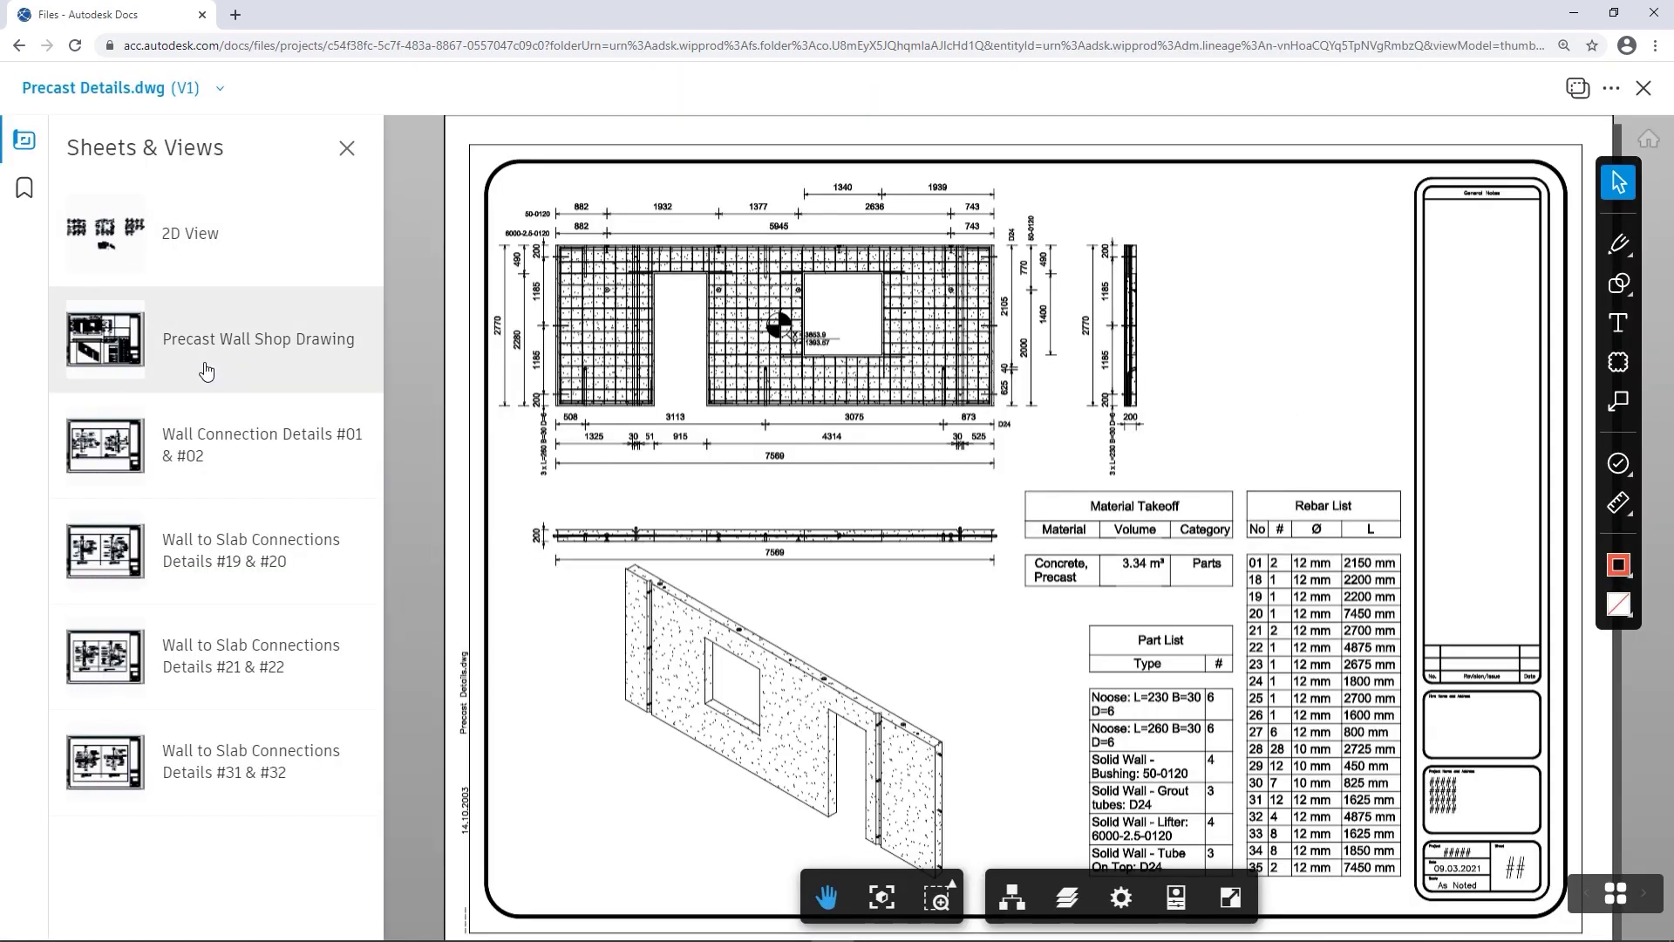
pyautogui.click(204, 452)
pyautogui.click(209, 530)
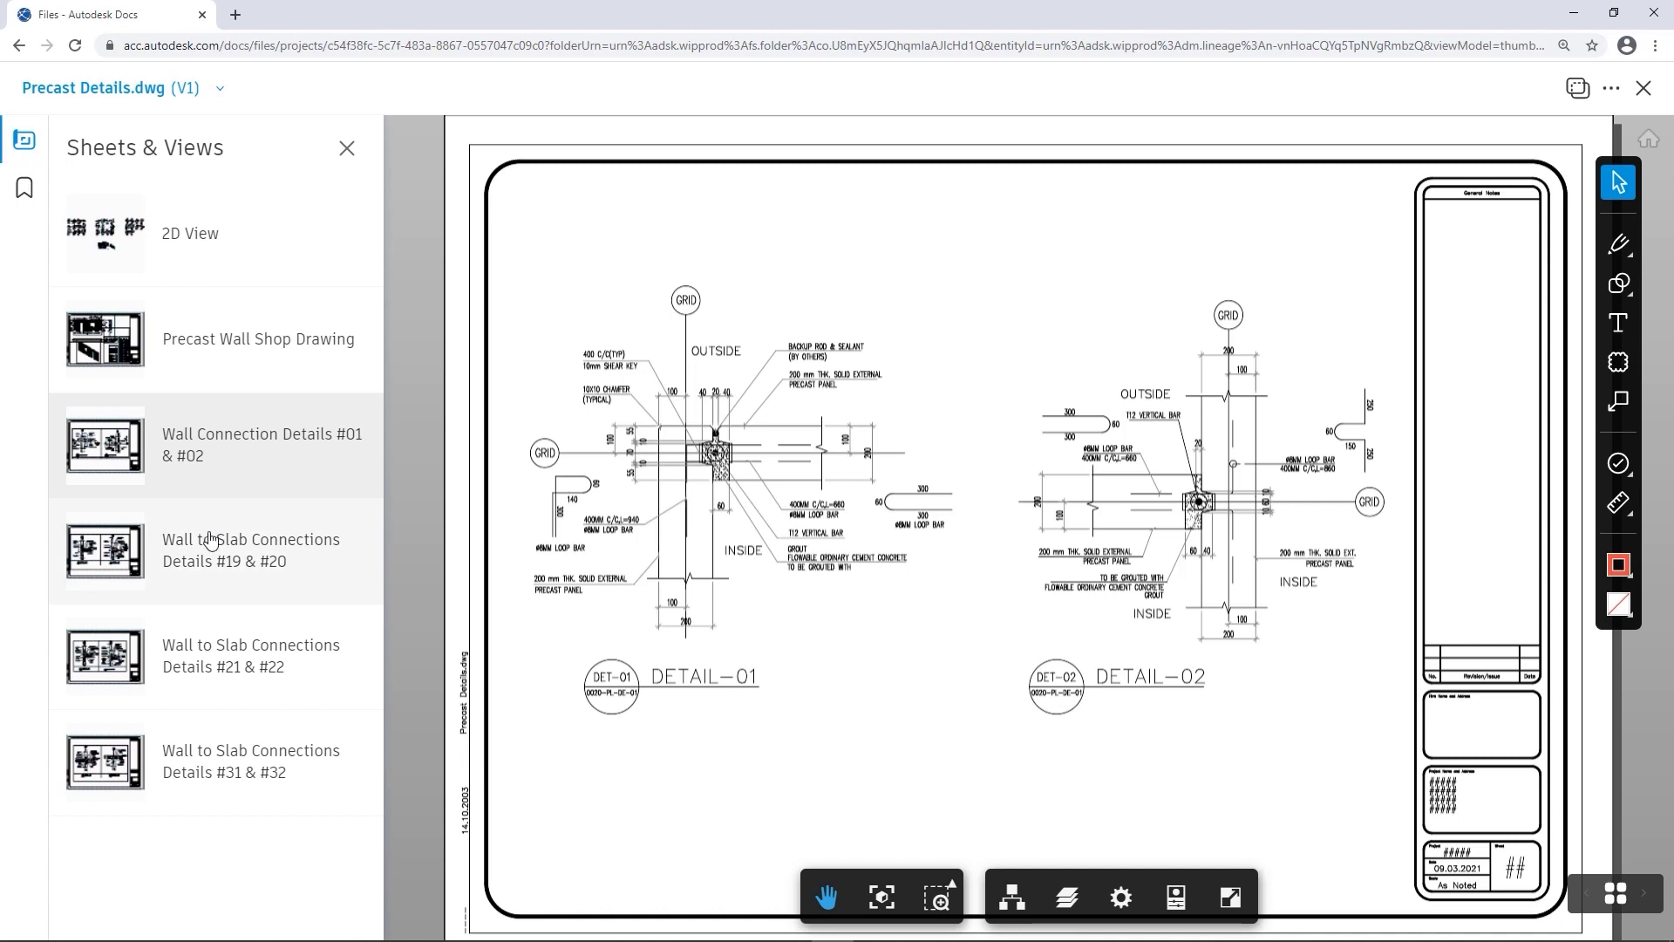
pyautogui.click(205, 647)
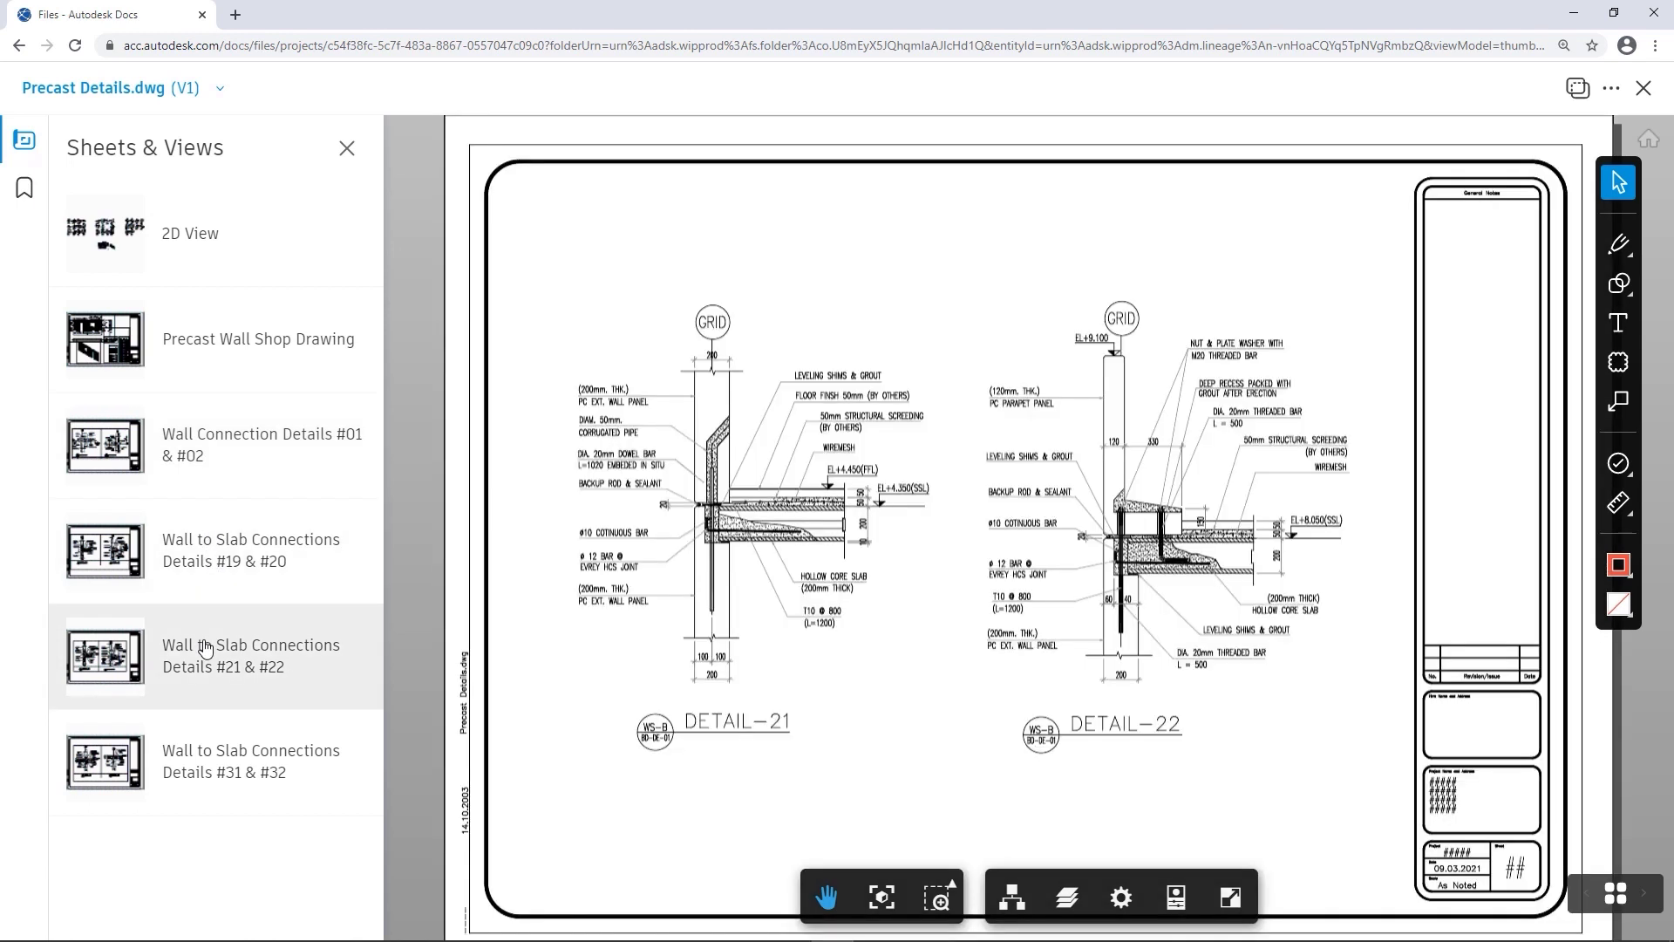
pyautogui.click(201, 775)
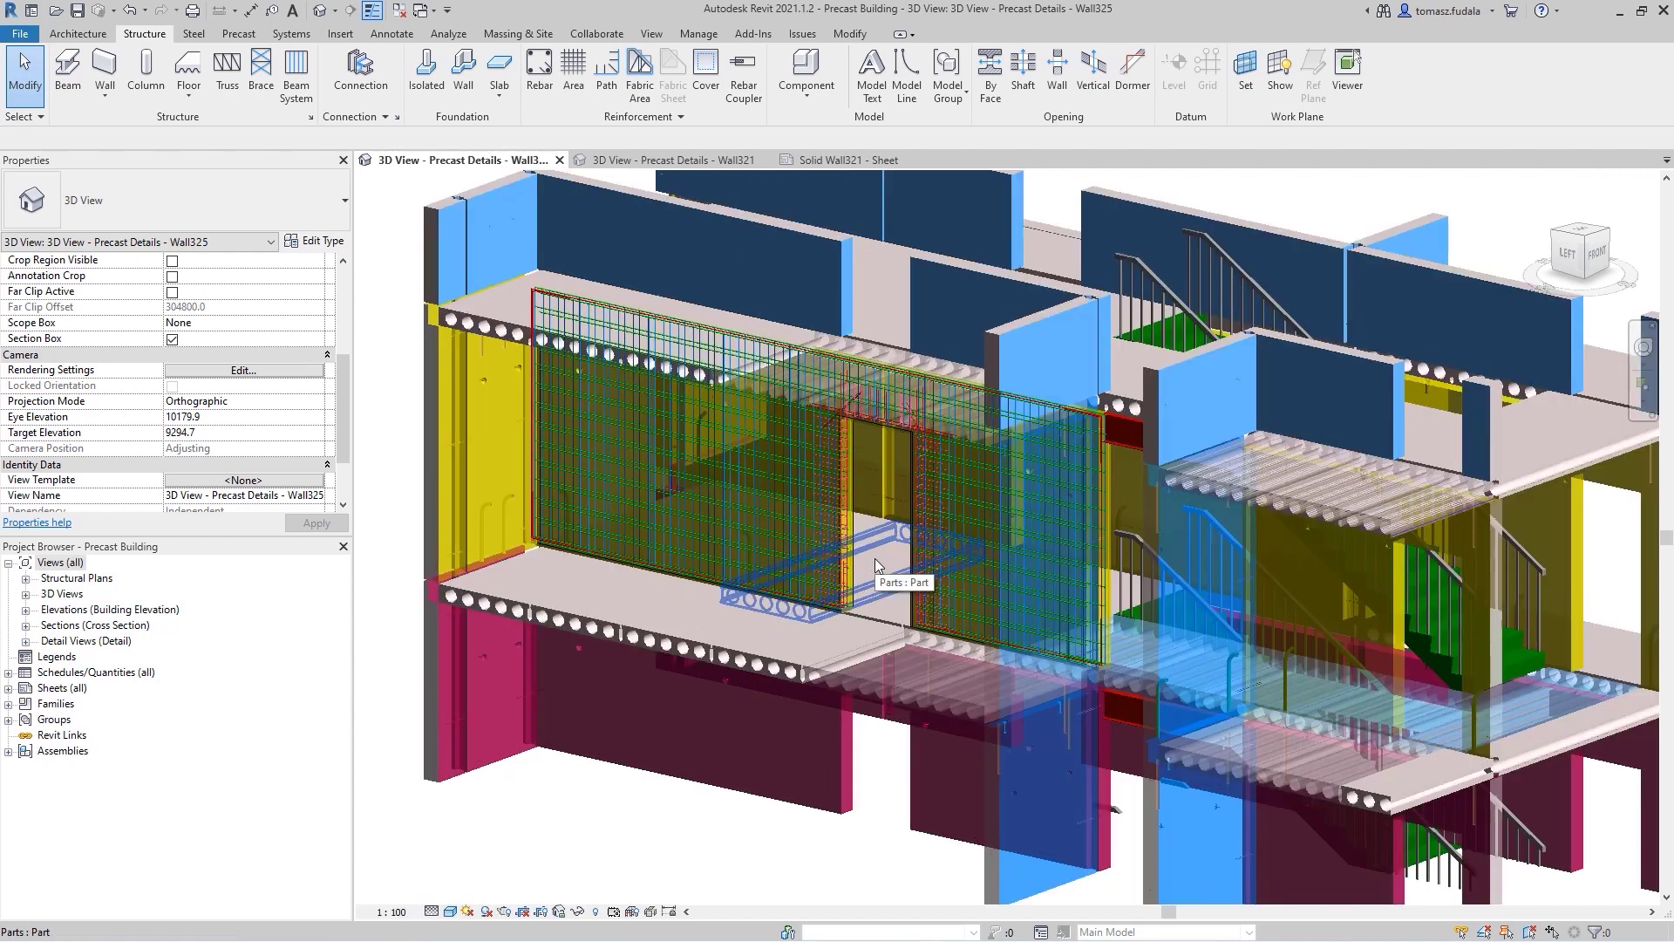
# Orbit the Wall325 and Wall321 3D views, then open the Solid Wall321 - Sheet.
pyautogui.scroll(3, 867, 550)
pyautogui.moveTo(875, 558); pyautogui.dragTo(1038, 514)
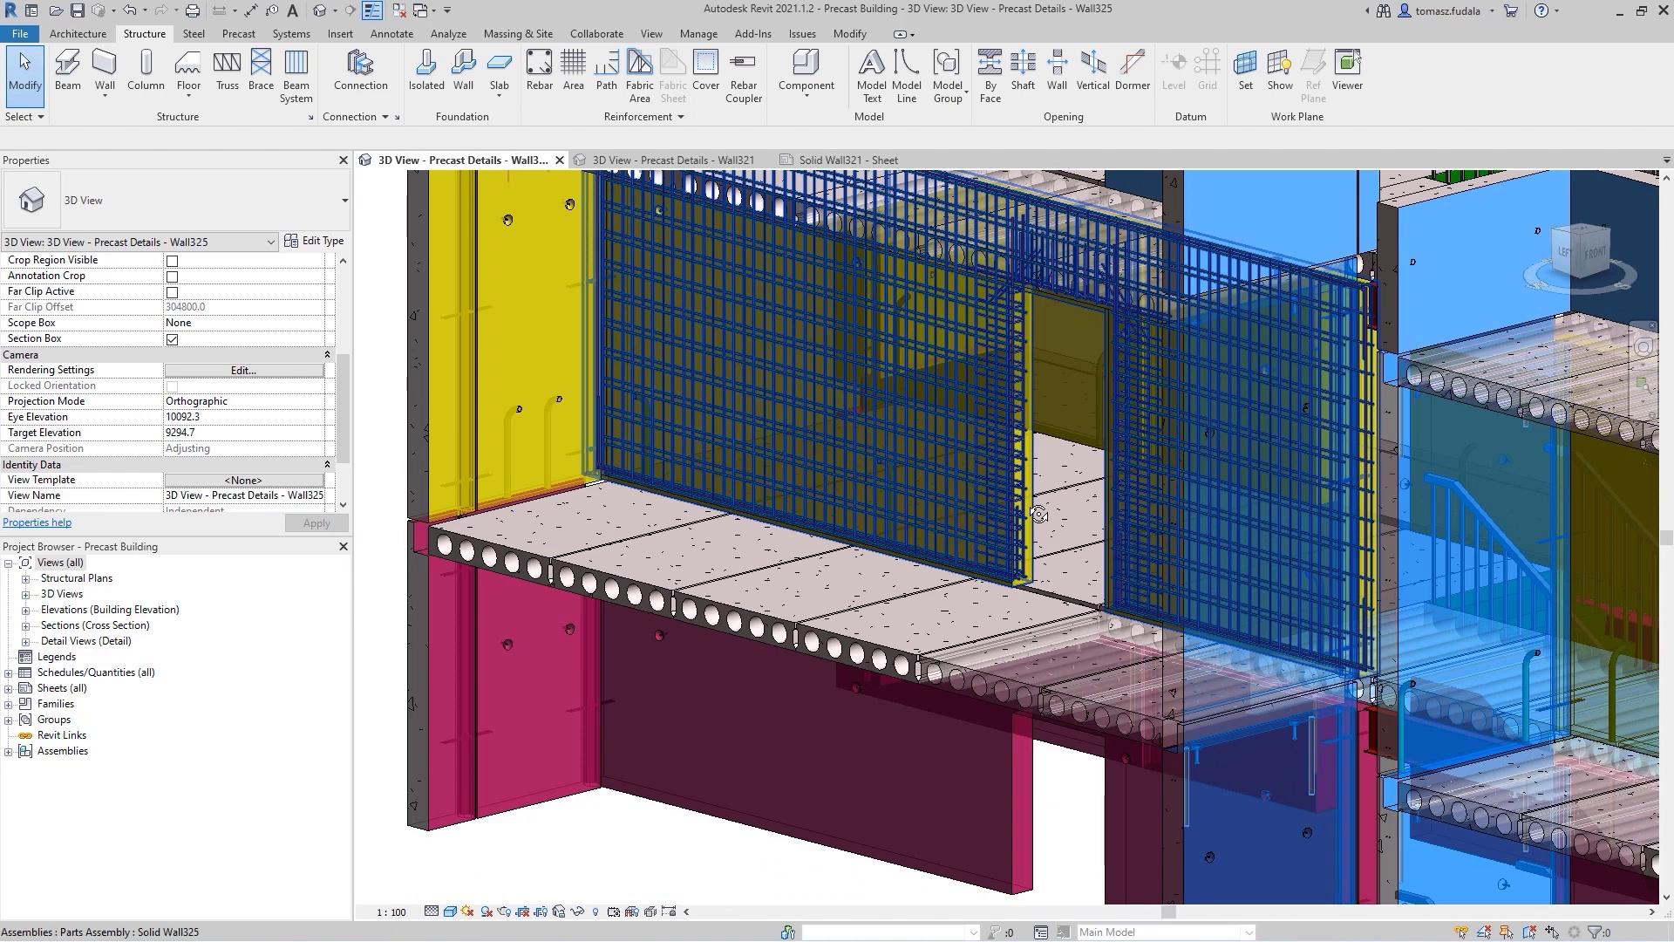
pyautogui.click(642, 160)
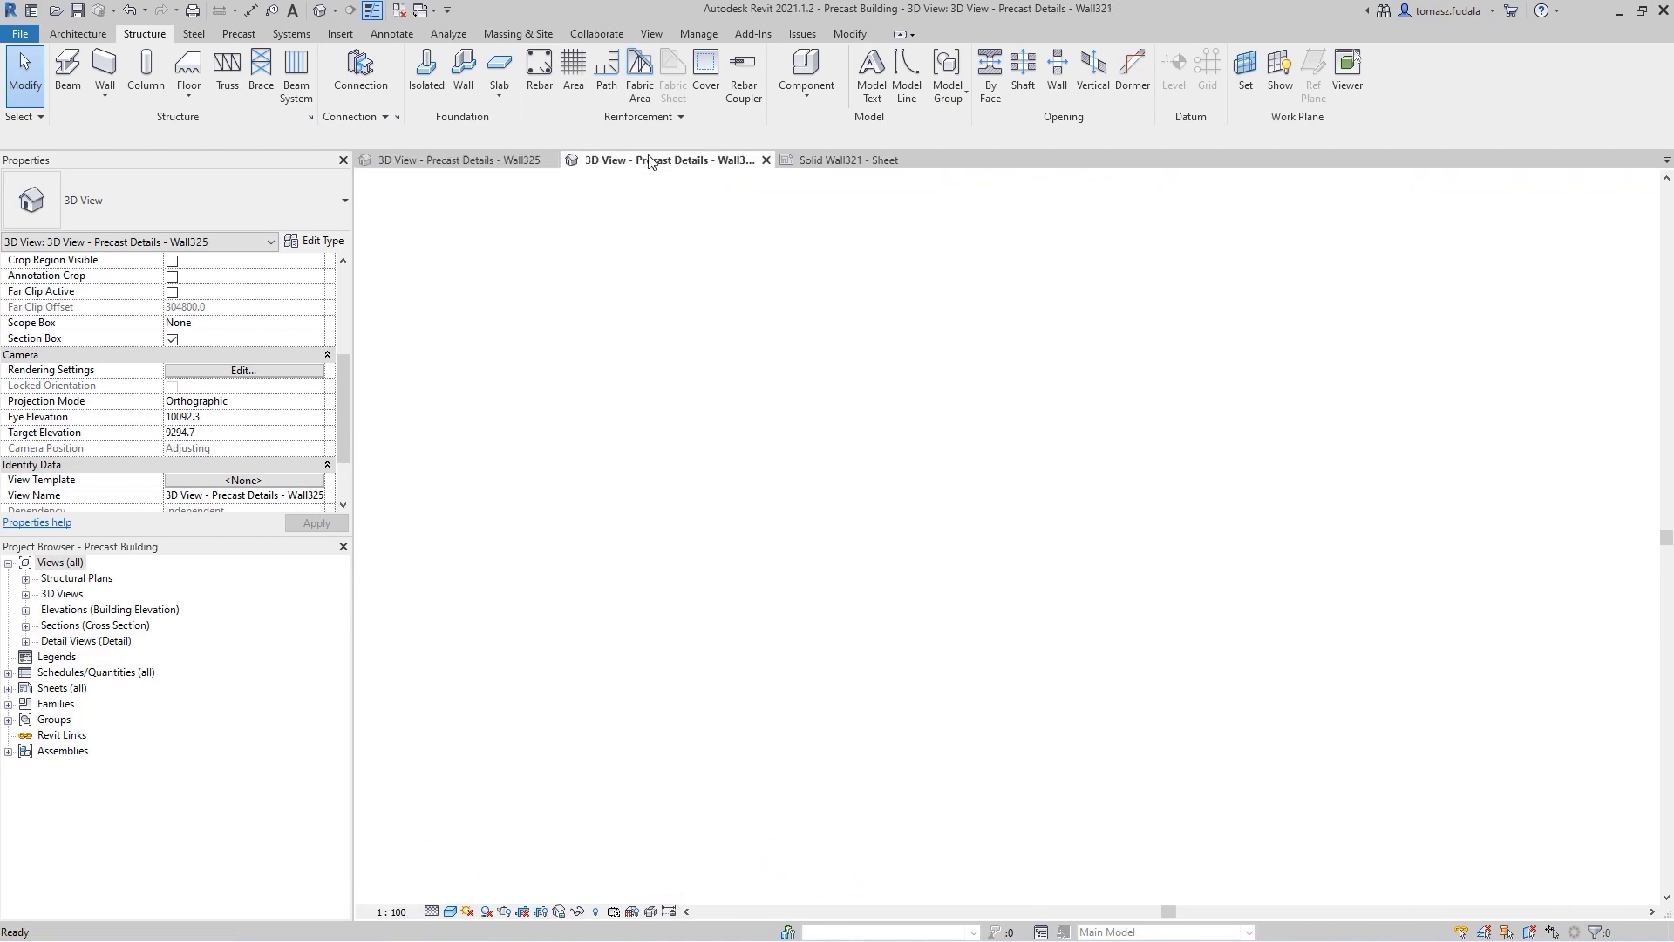
pyautogui.moveTo(913, 575)
pyautogui.mouseDown()
pyautogui.moveTo(870, 443)
pyautogui.moveTo(796, 490)
pyautogui.moveTo(366, 471)
pyautogui.moveTo(373, 514)
pyautogui.moveTo(872, 576)
pyautogui.moveTo(907, 598)
pyautogui.mouseUp()
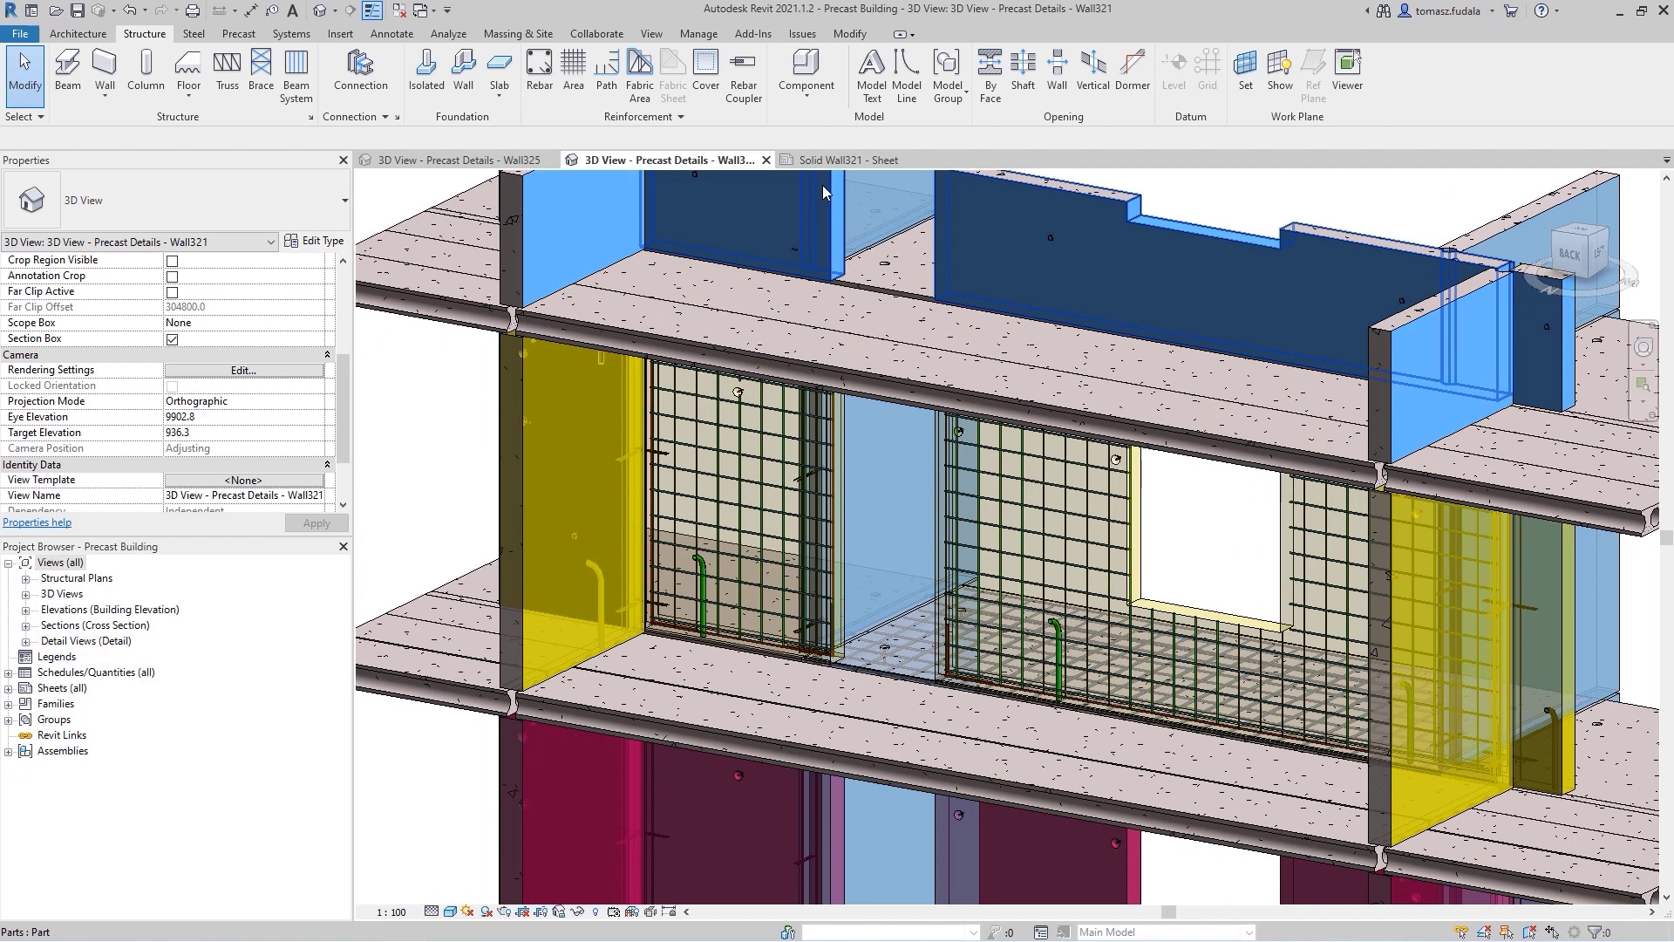
pyautogui.click(824, 162)
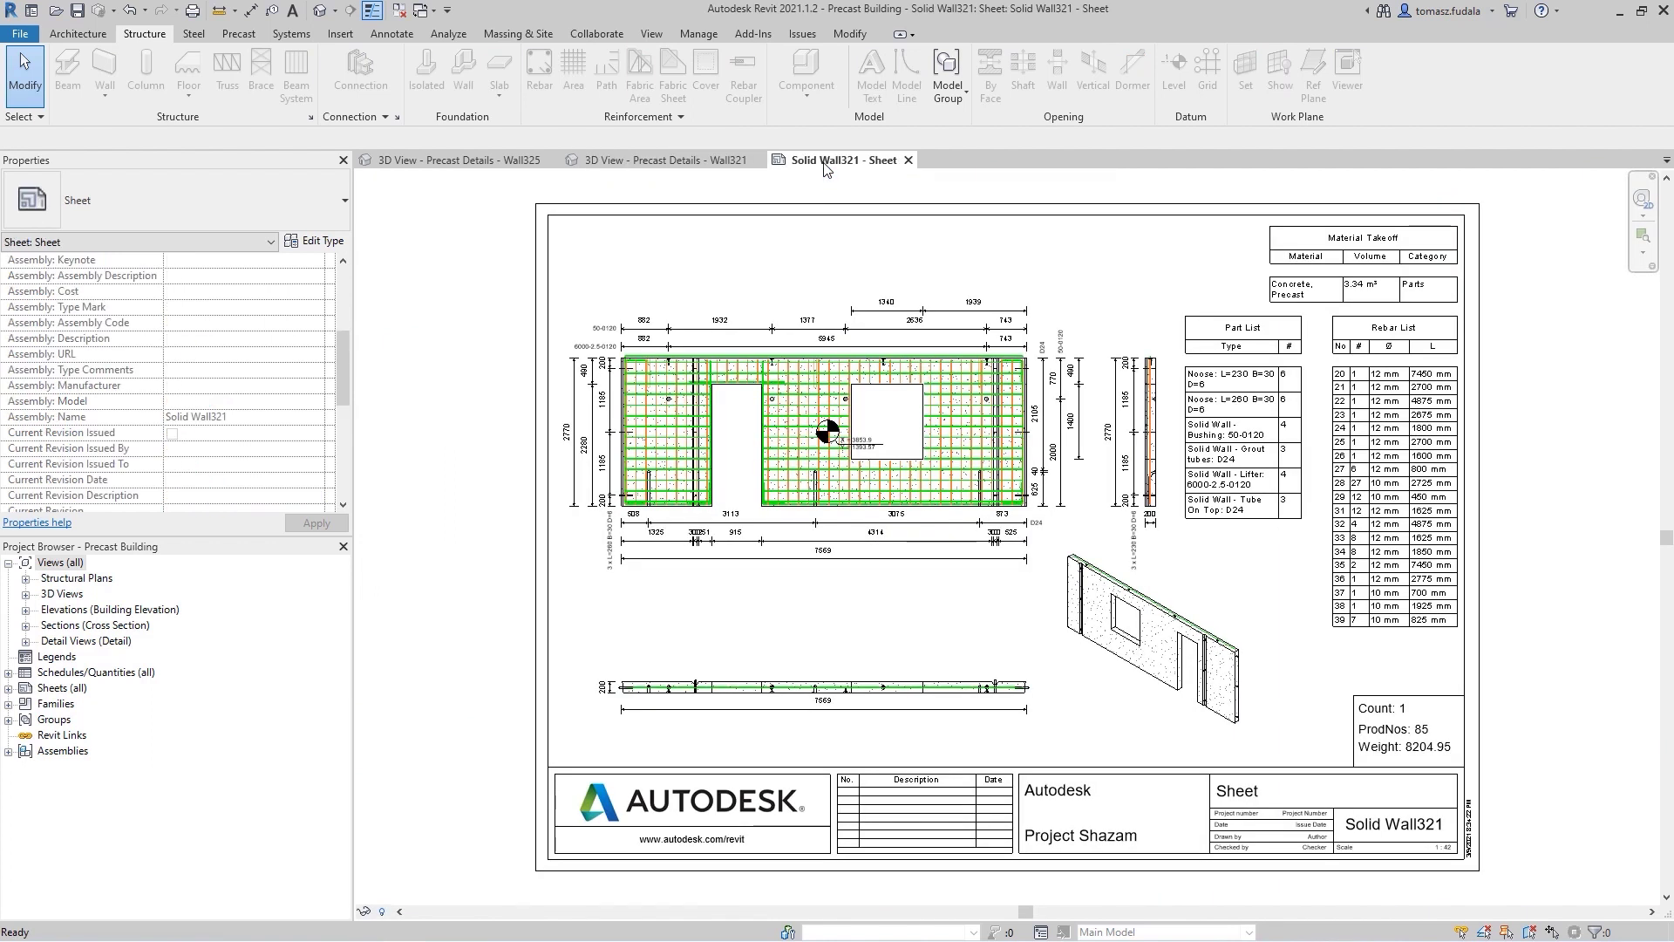
pyautogui.scroll(1, 855, 305)
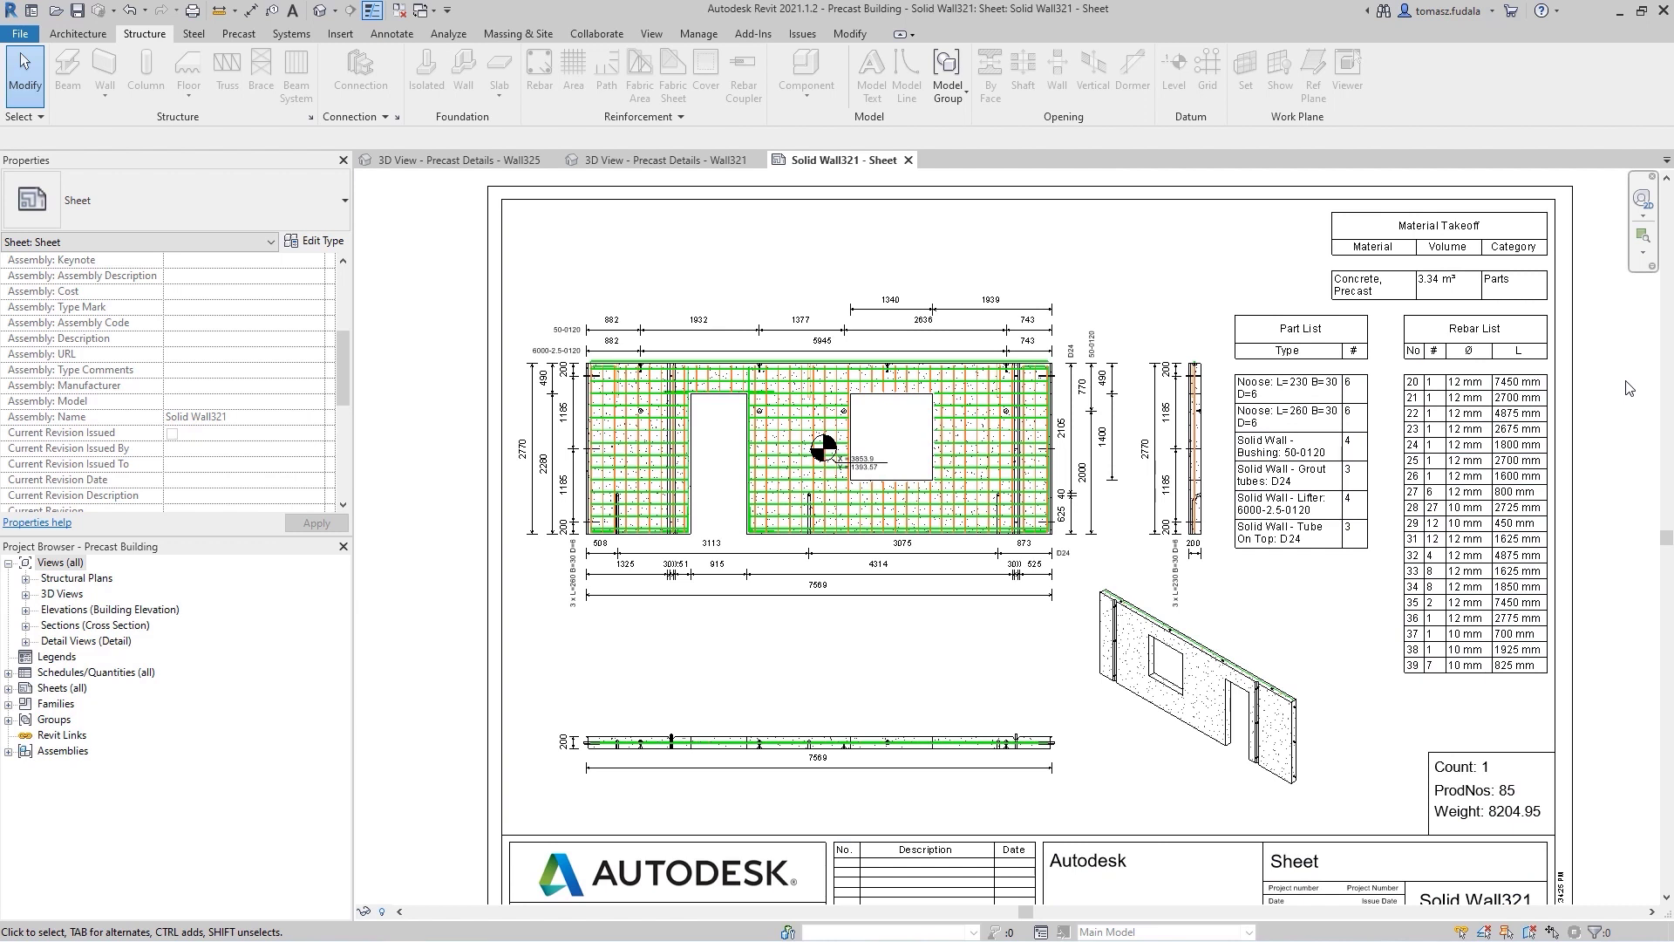
# In Publish Settings, list Sheets in the Model and check Solid Wall321 in the Precast Designs set.
pyautogui.click(573, 40)
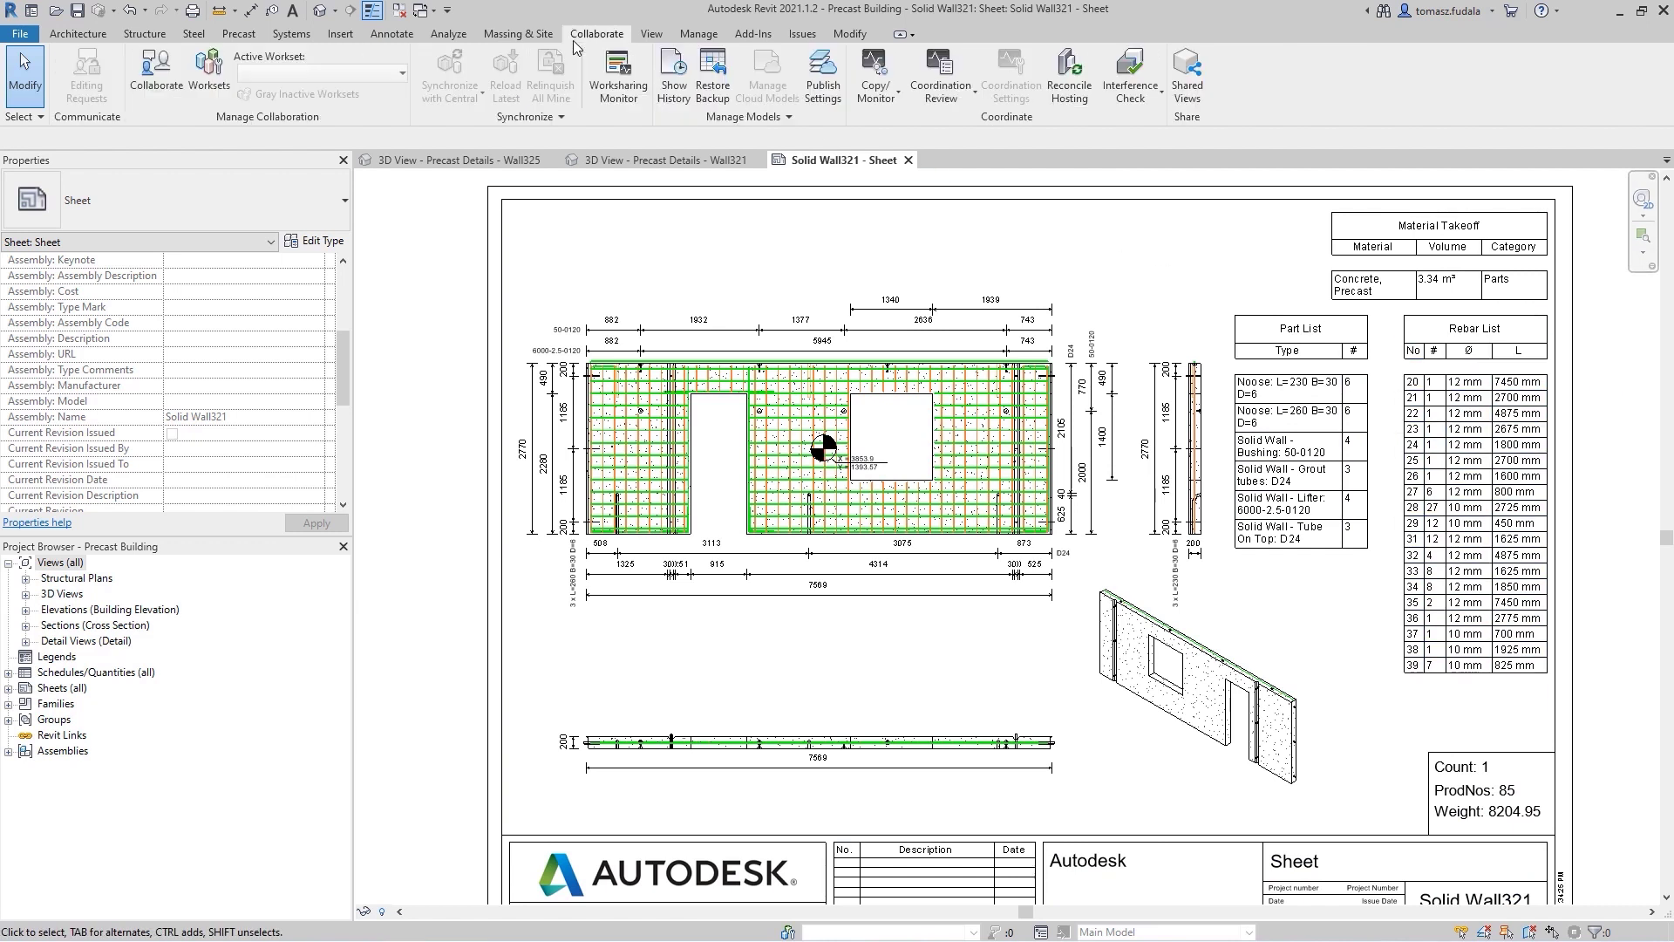
pyautogui.click(820, 91)
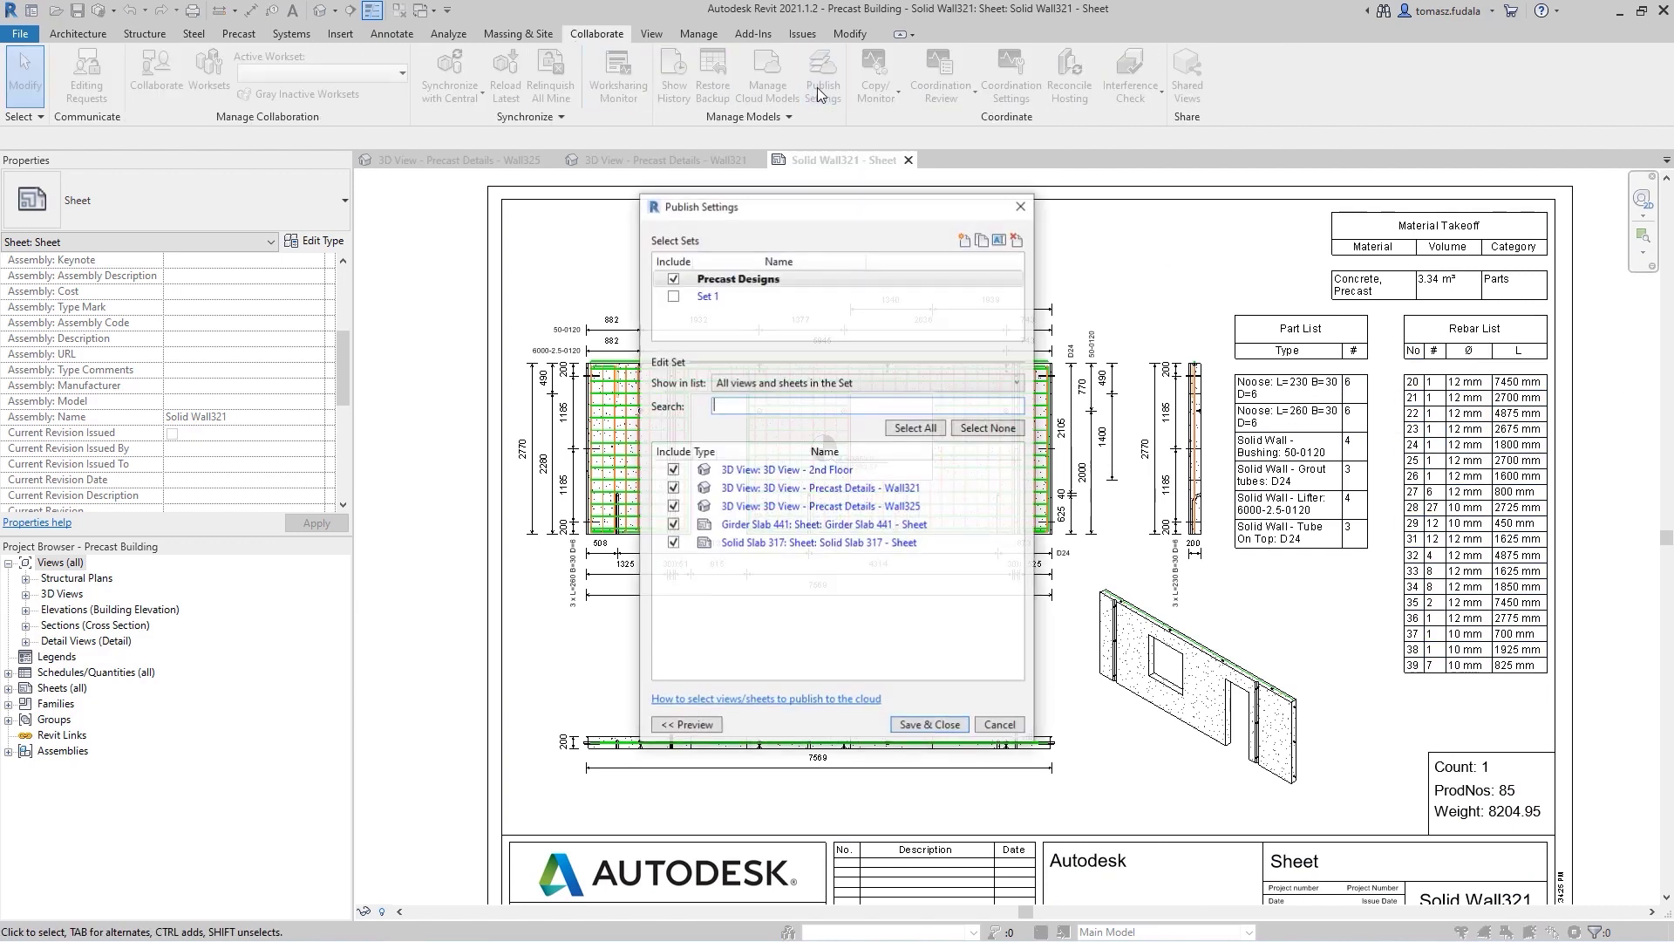
pyautogui.click(831, 387)
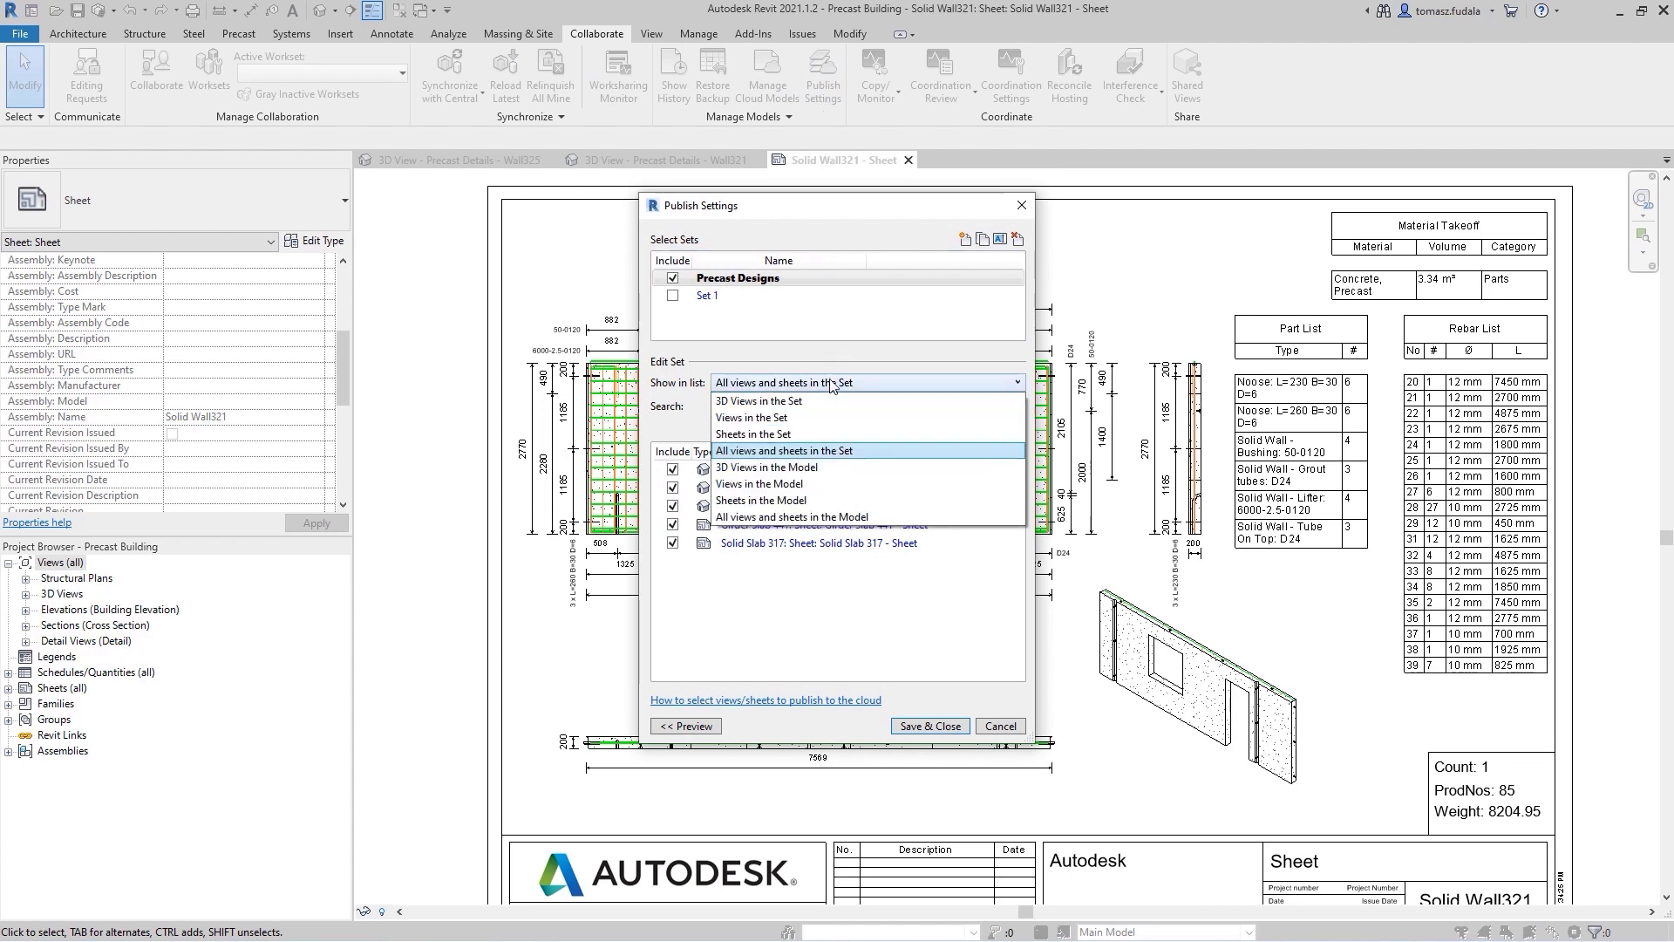
pyautogui.click(797, 511)
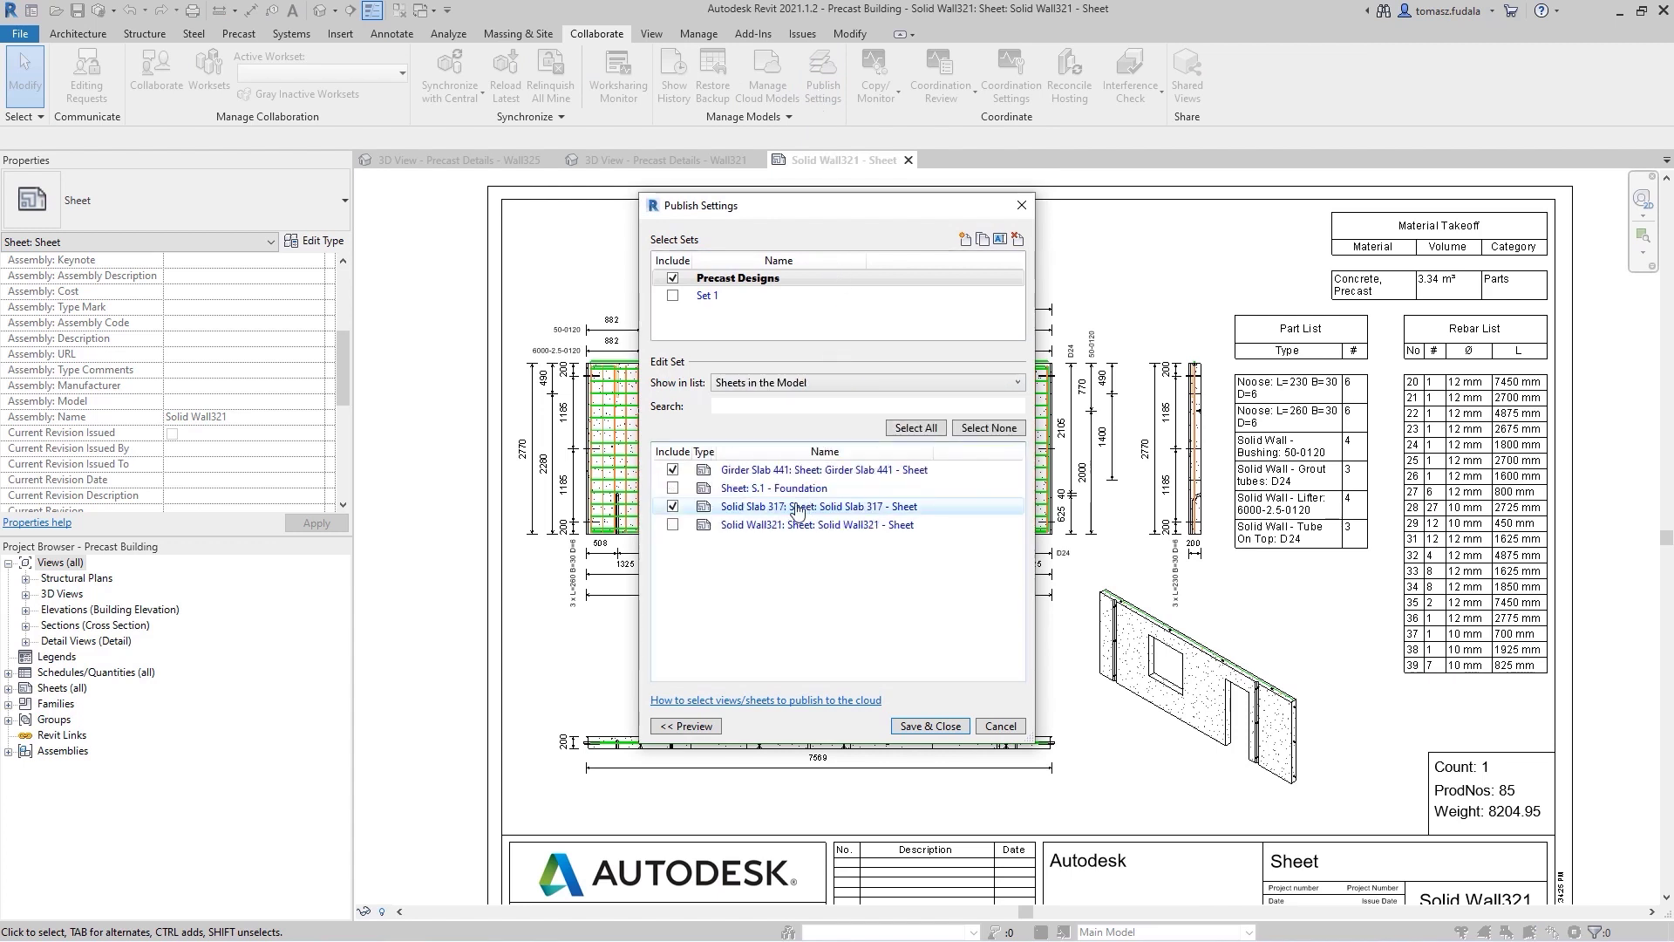
pyautogui.click(672, 524)
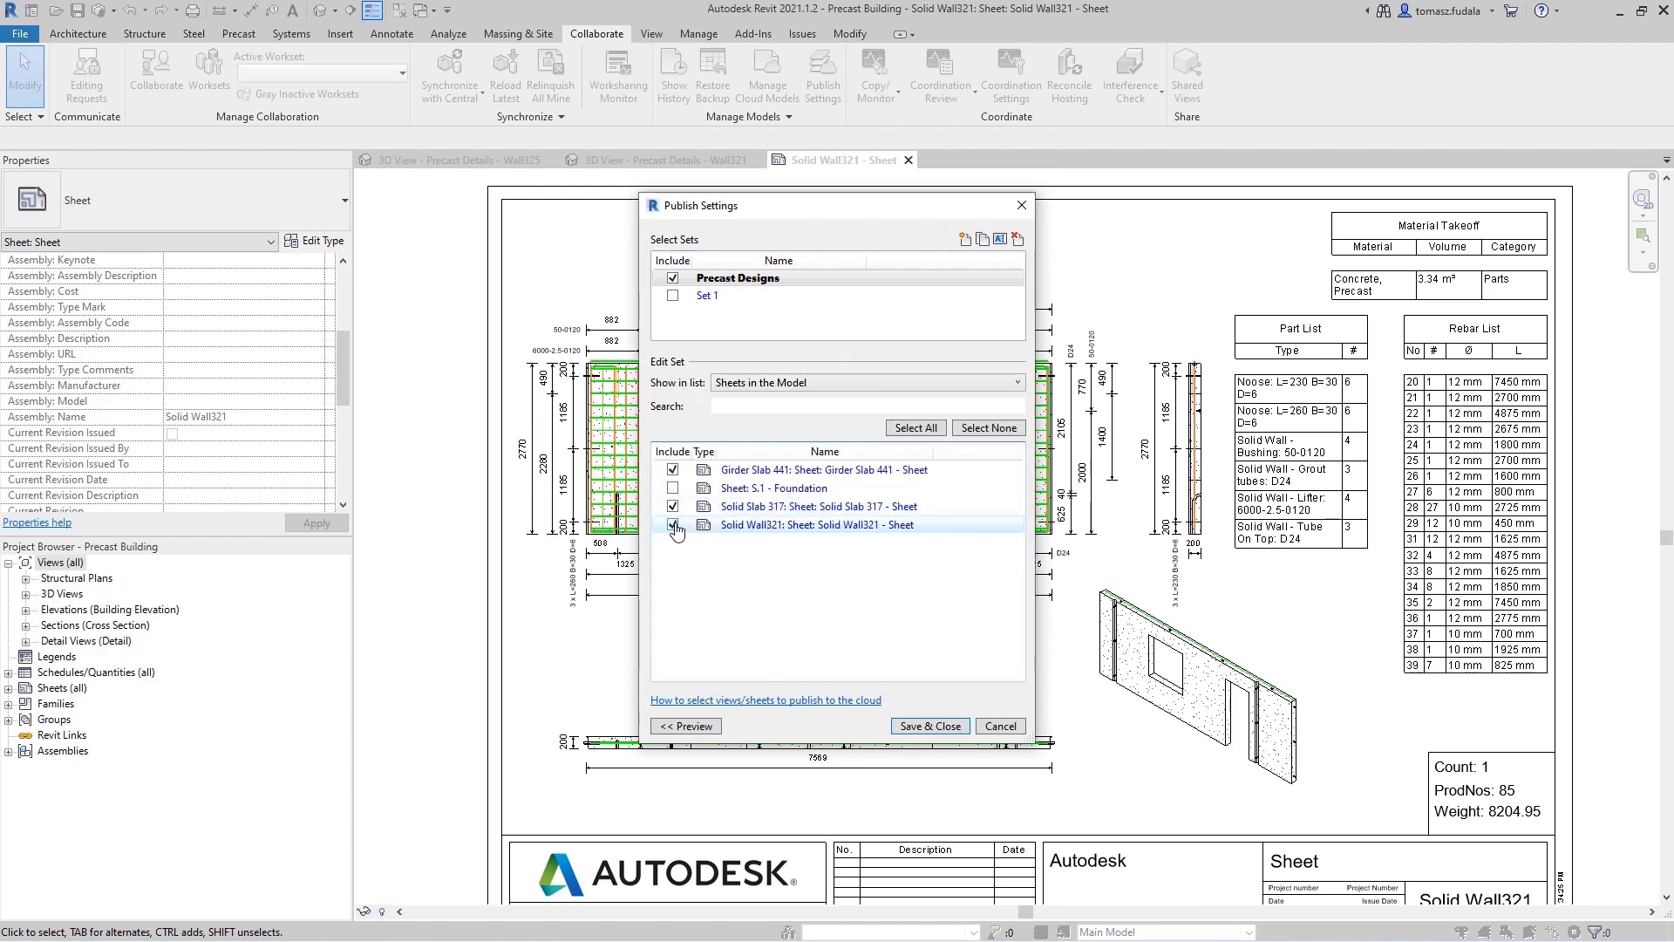
pyautogui.click(923, 729)
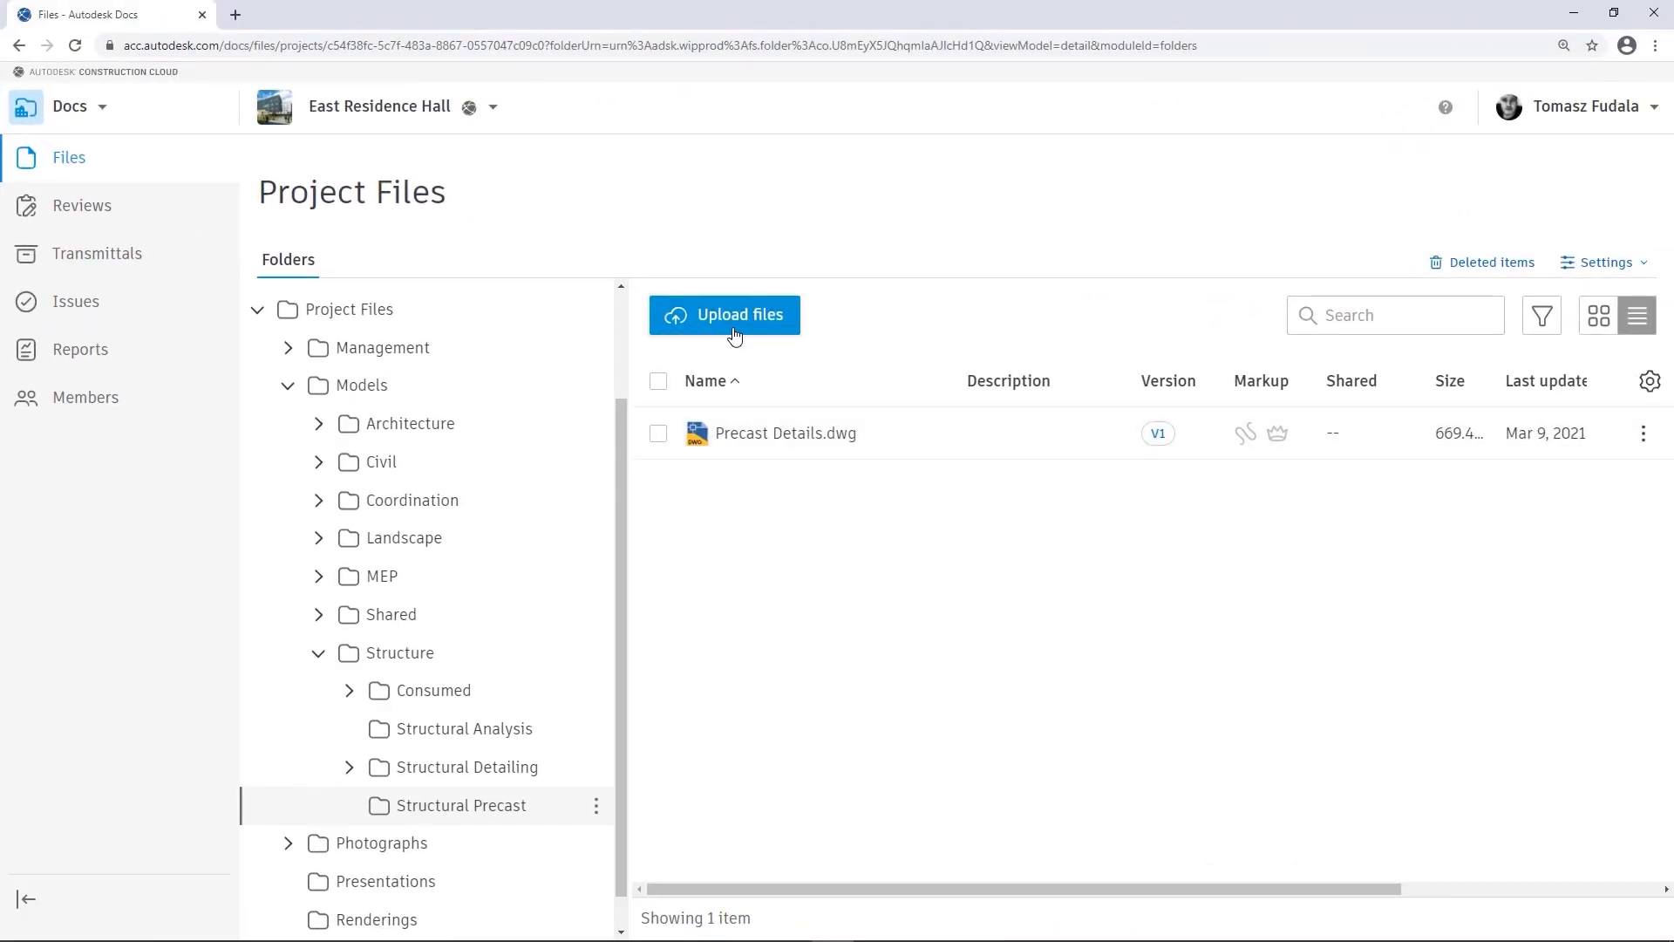
# Upload Precast Building.rvt from the computer into the Structural Precast folder.
pyautogui.click(734, 315)
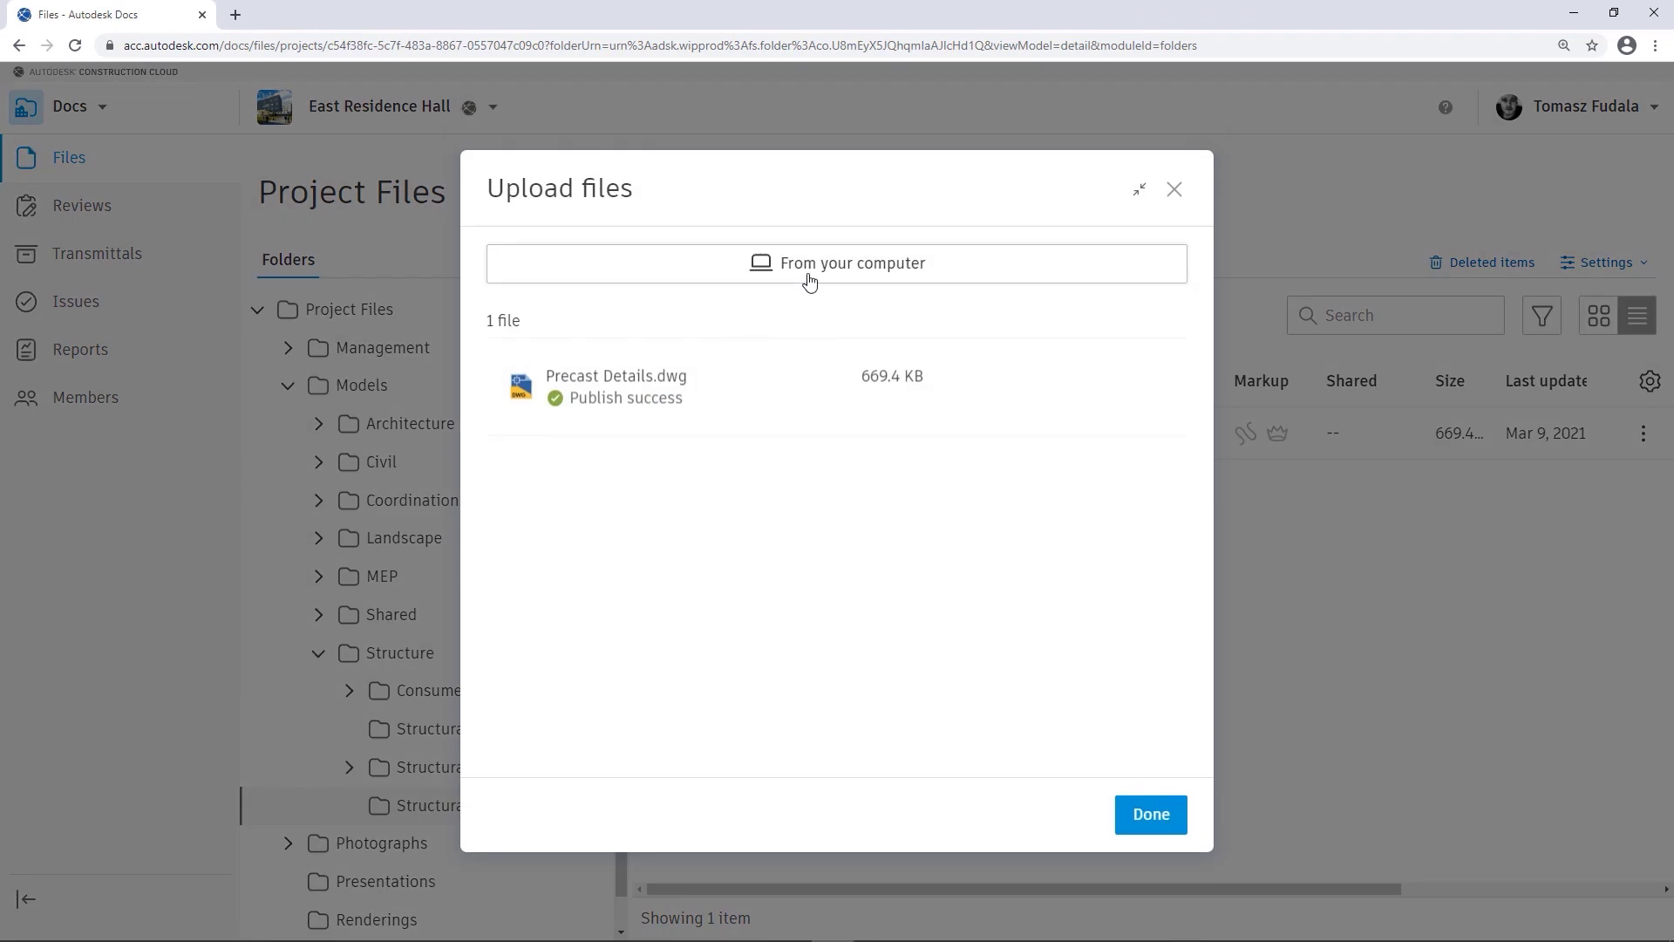
pyautogui.click(815, 263)
pyautogui.click(406, 243)
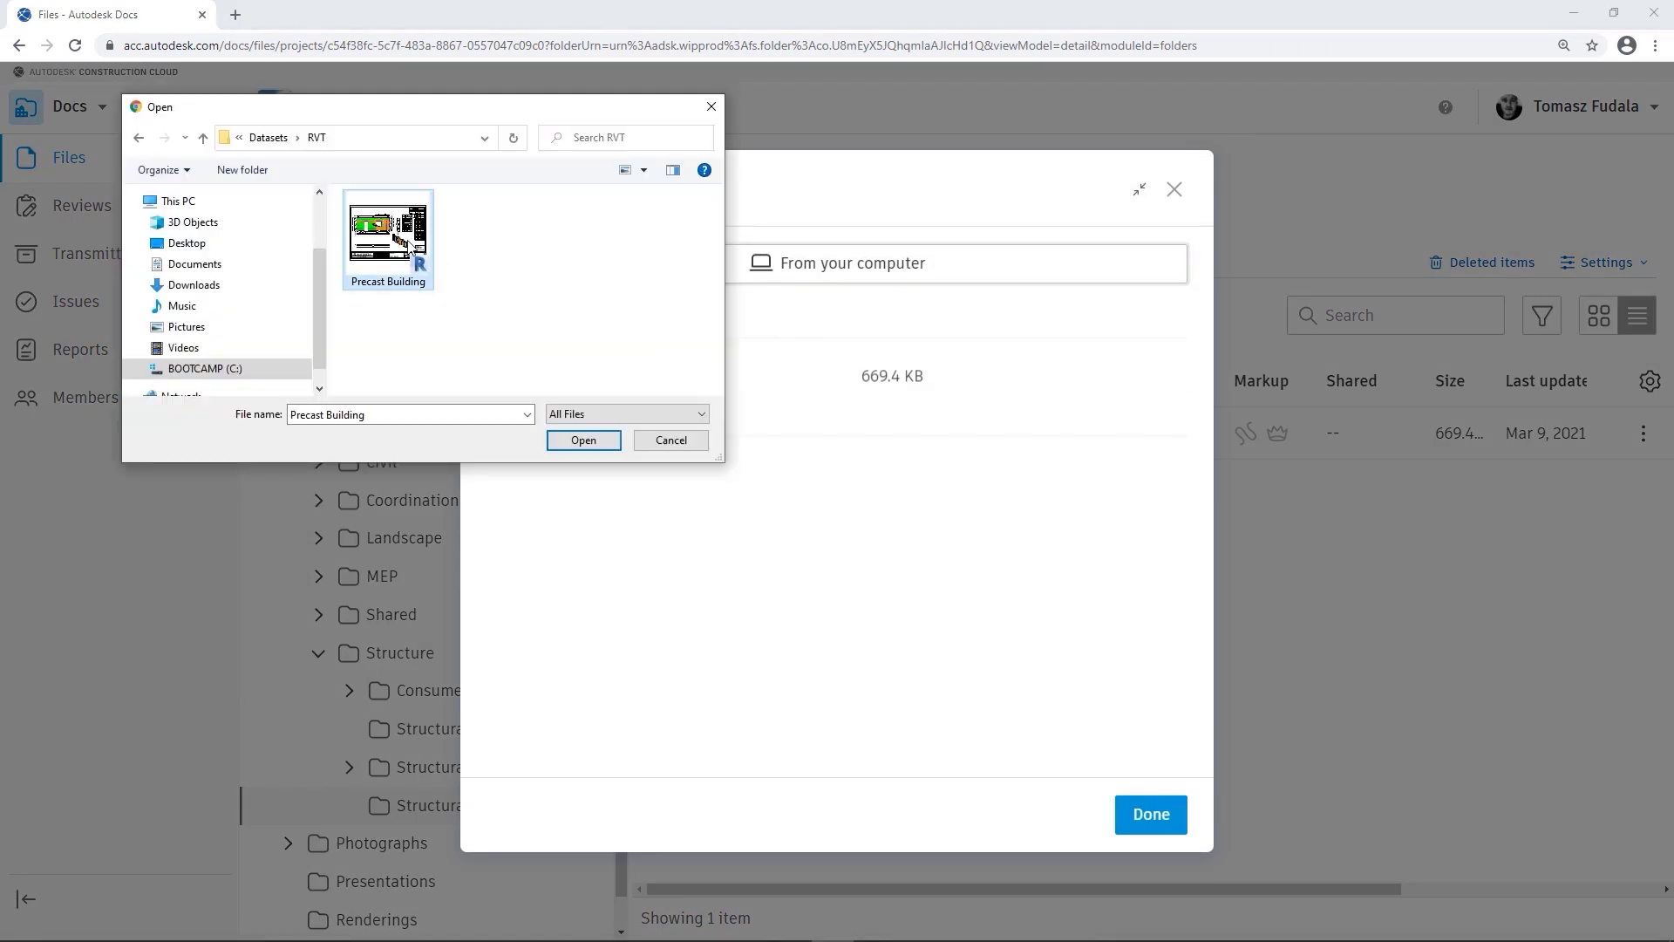
pyautogui.click(563, 441)
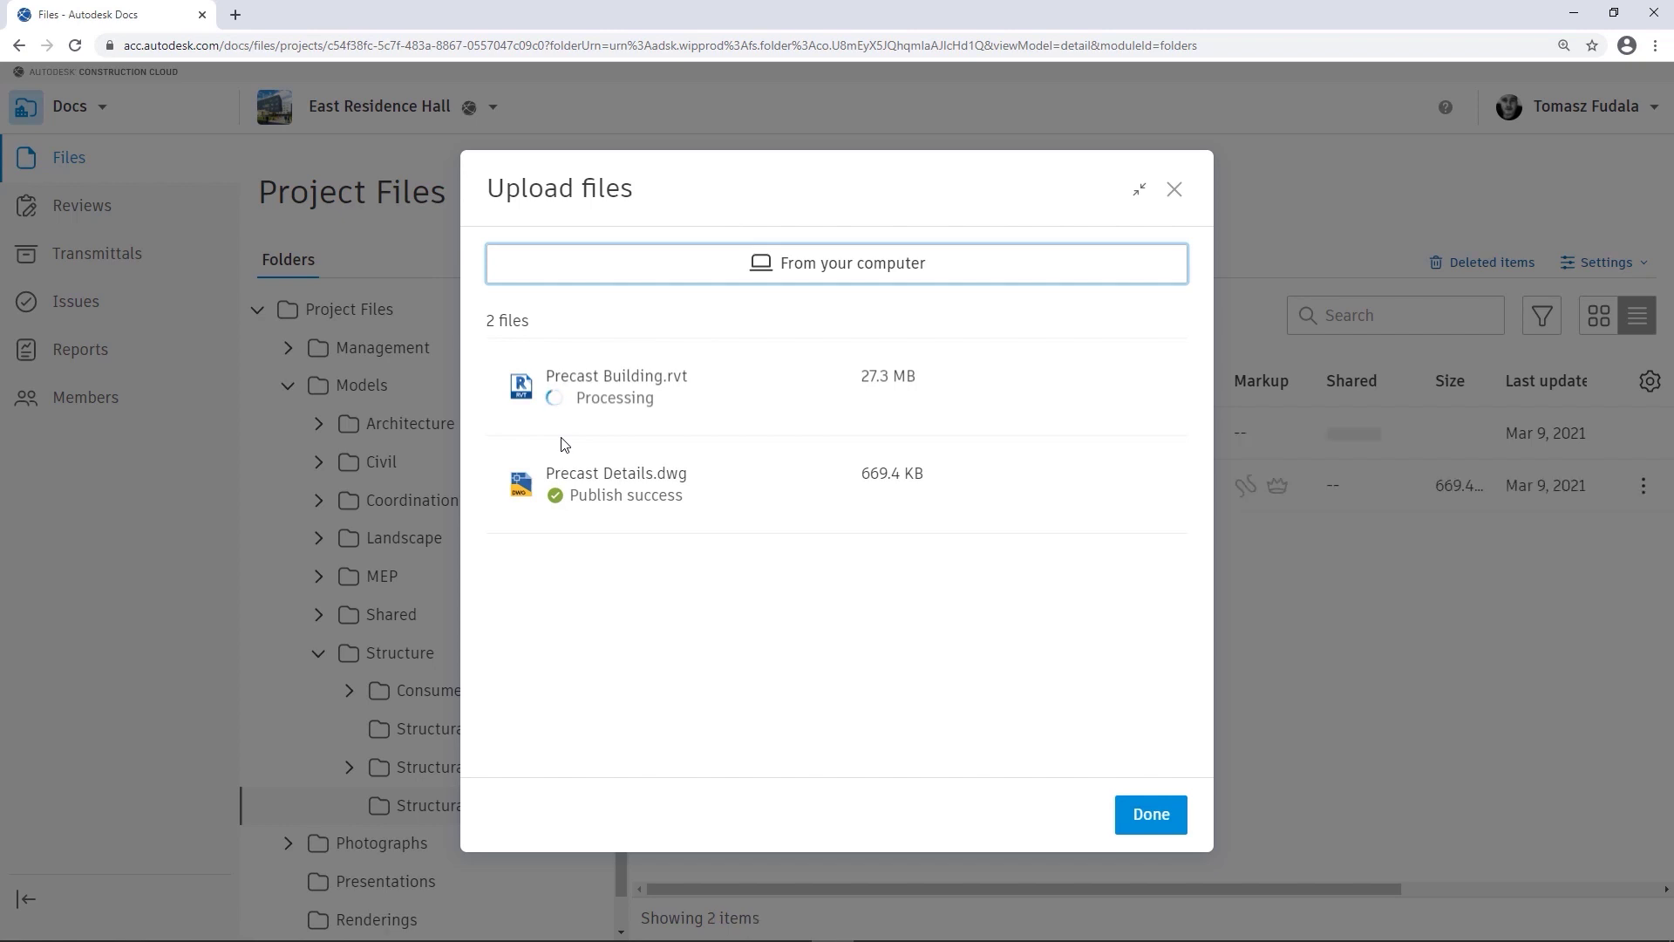
pyautogui.click(1152, 816)
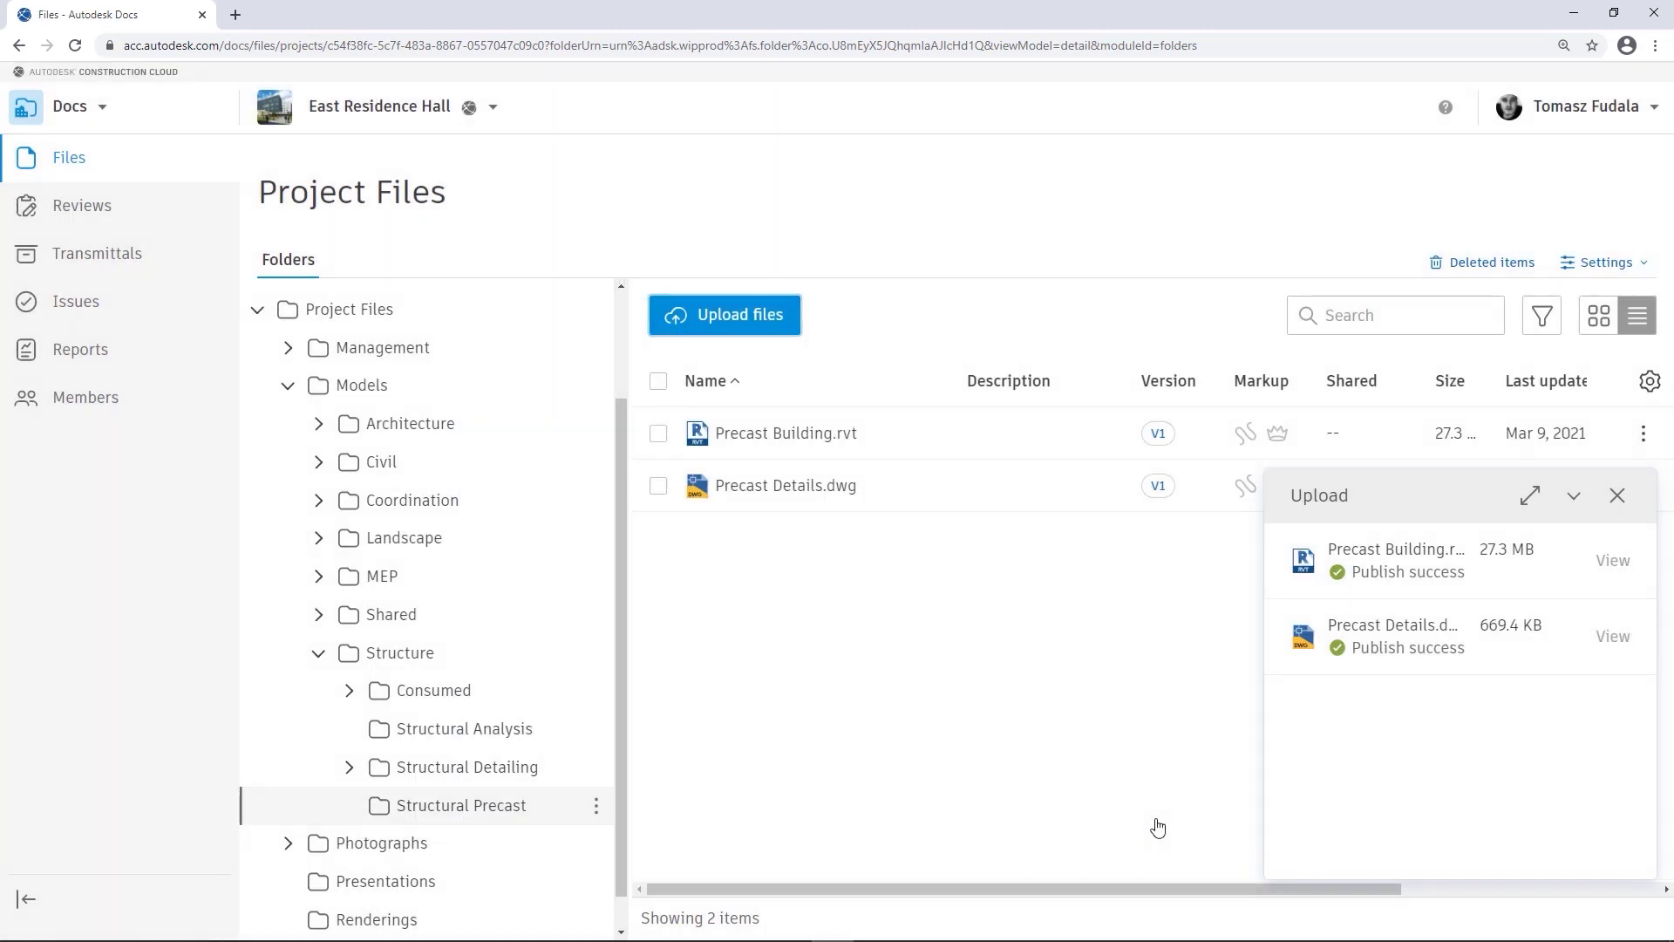
pyautogui.click(1618, 496)
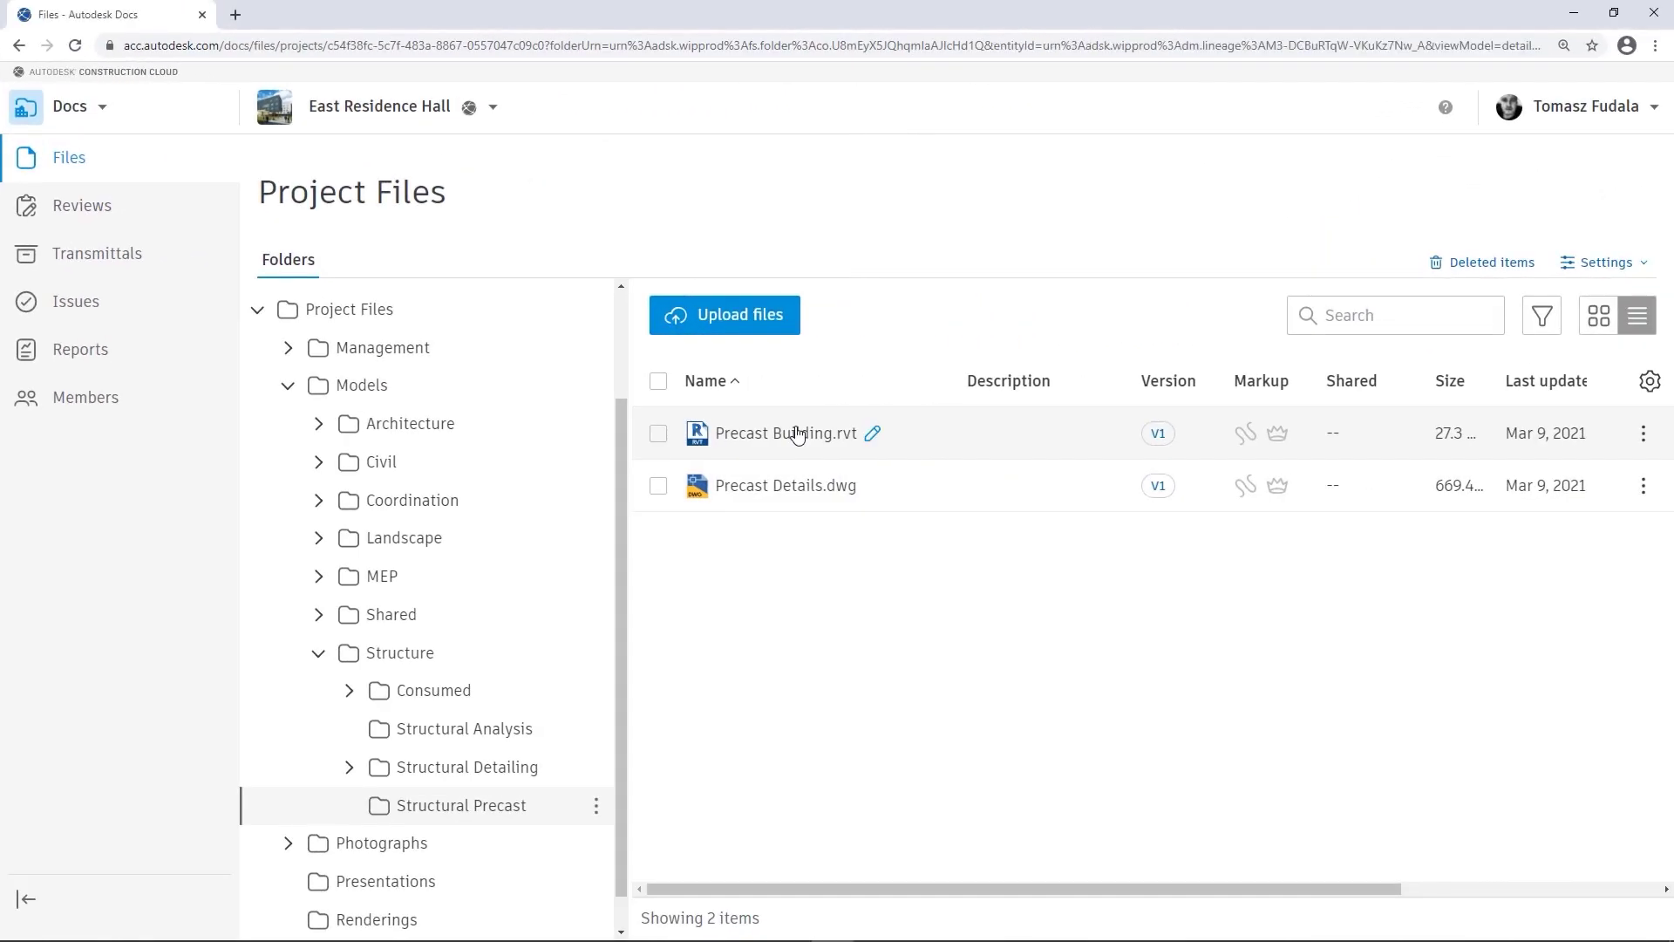
# Open Precast Building.rvt and orbit its 3D View - Precast Details - Wall321.
pyautogui.click(789, 433)
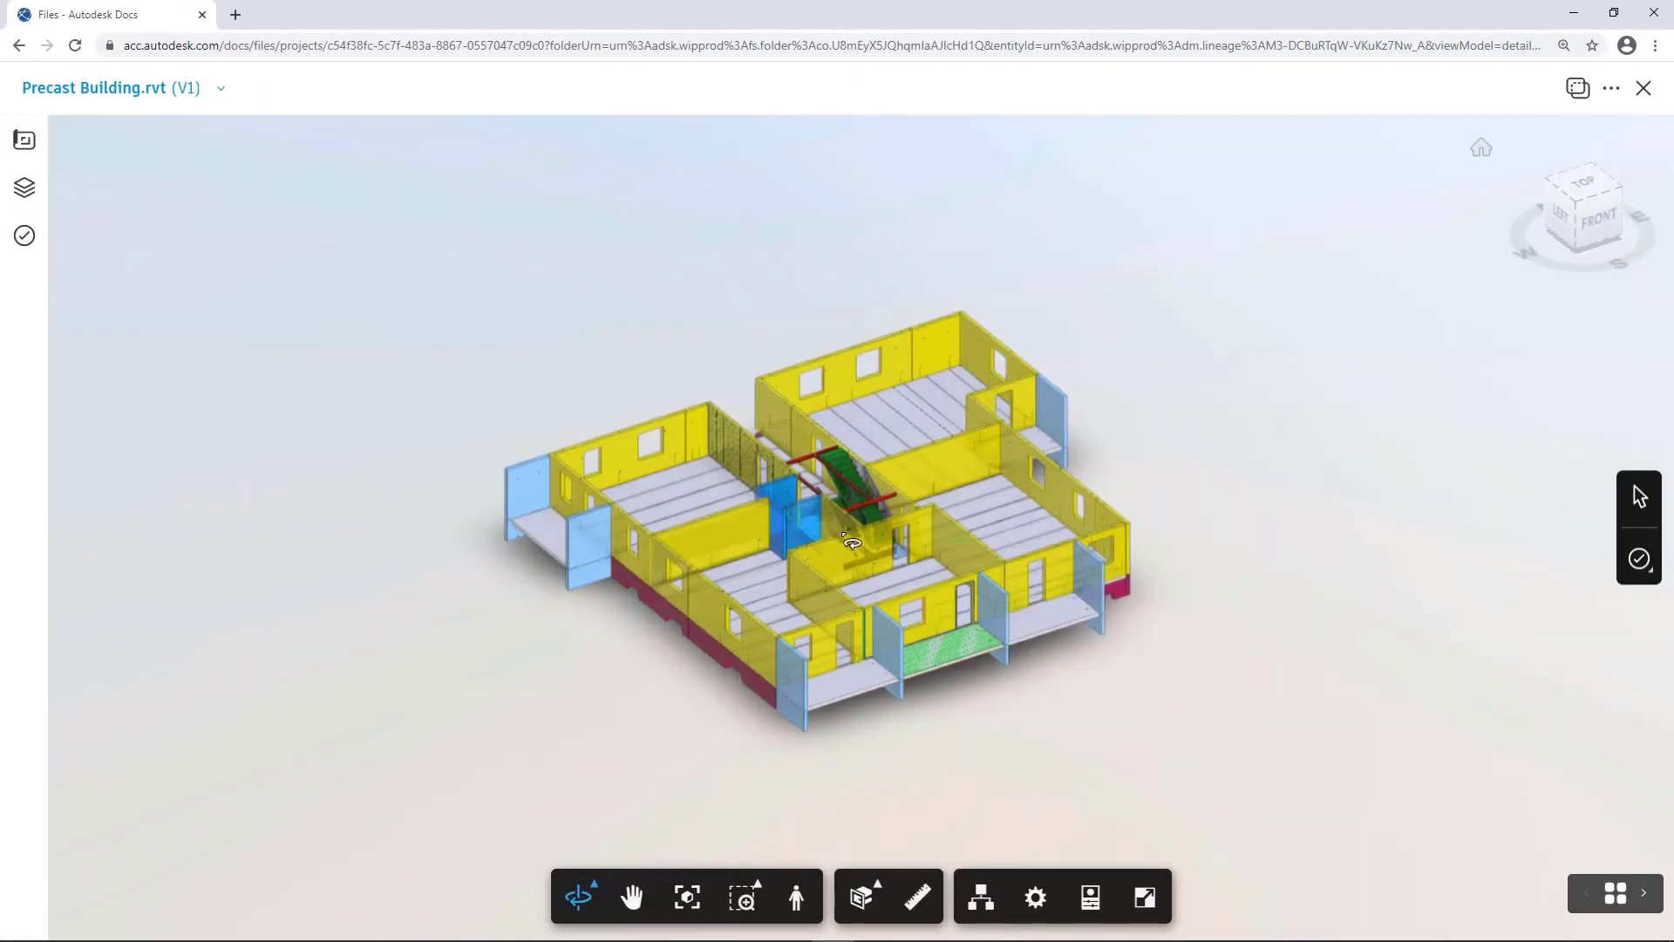
pyautogui.scroll(5, 820, 419)
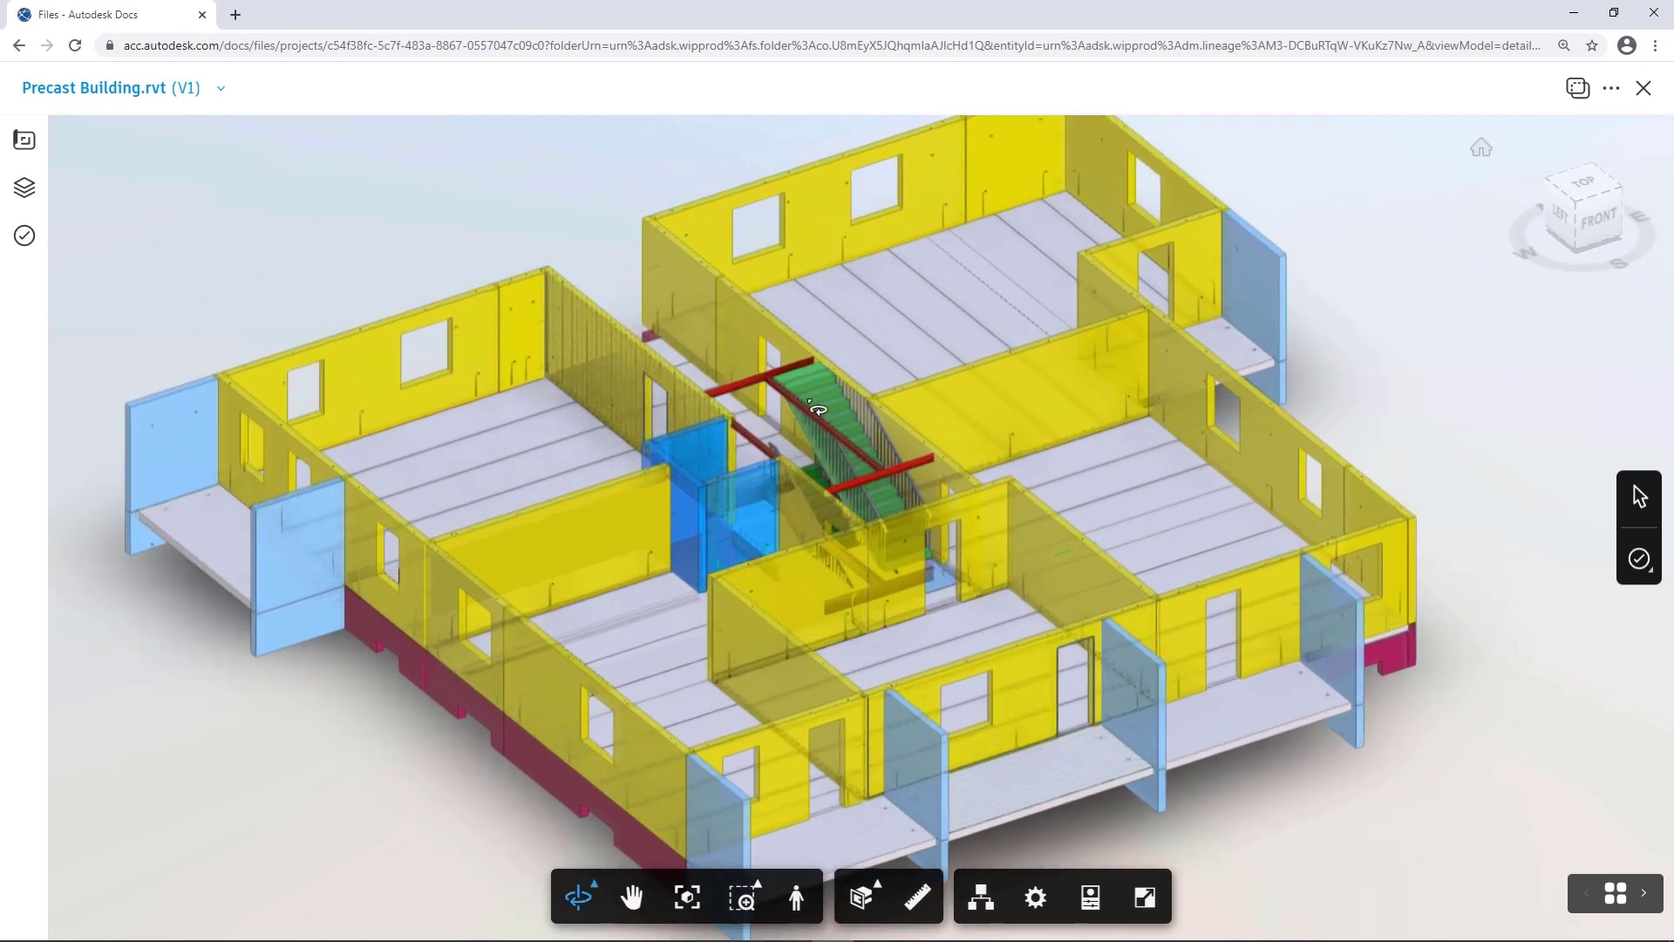
pyautogui.click(25, 141)
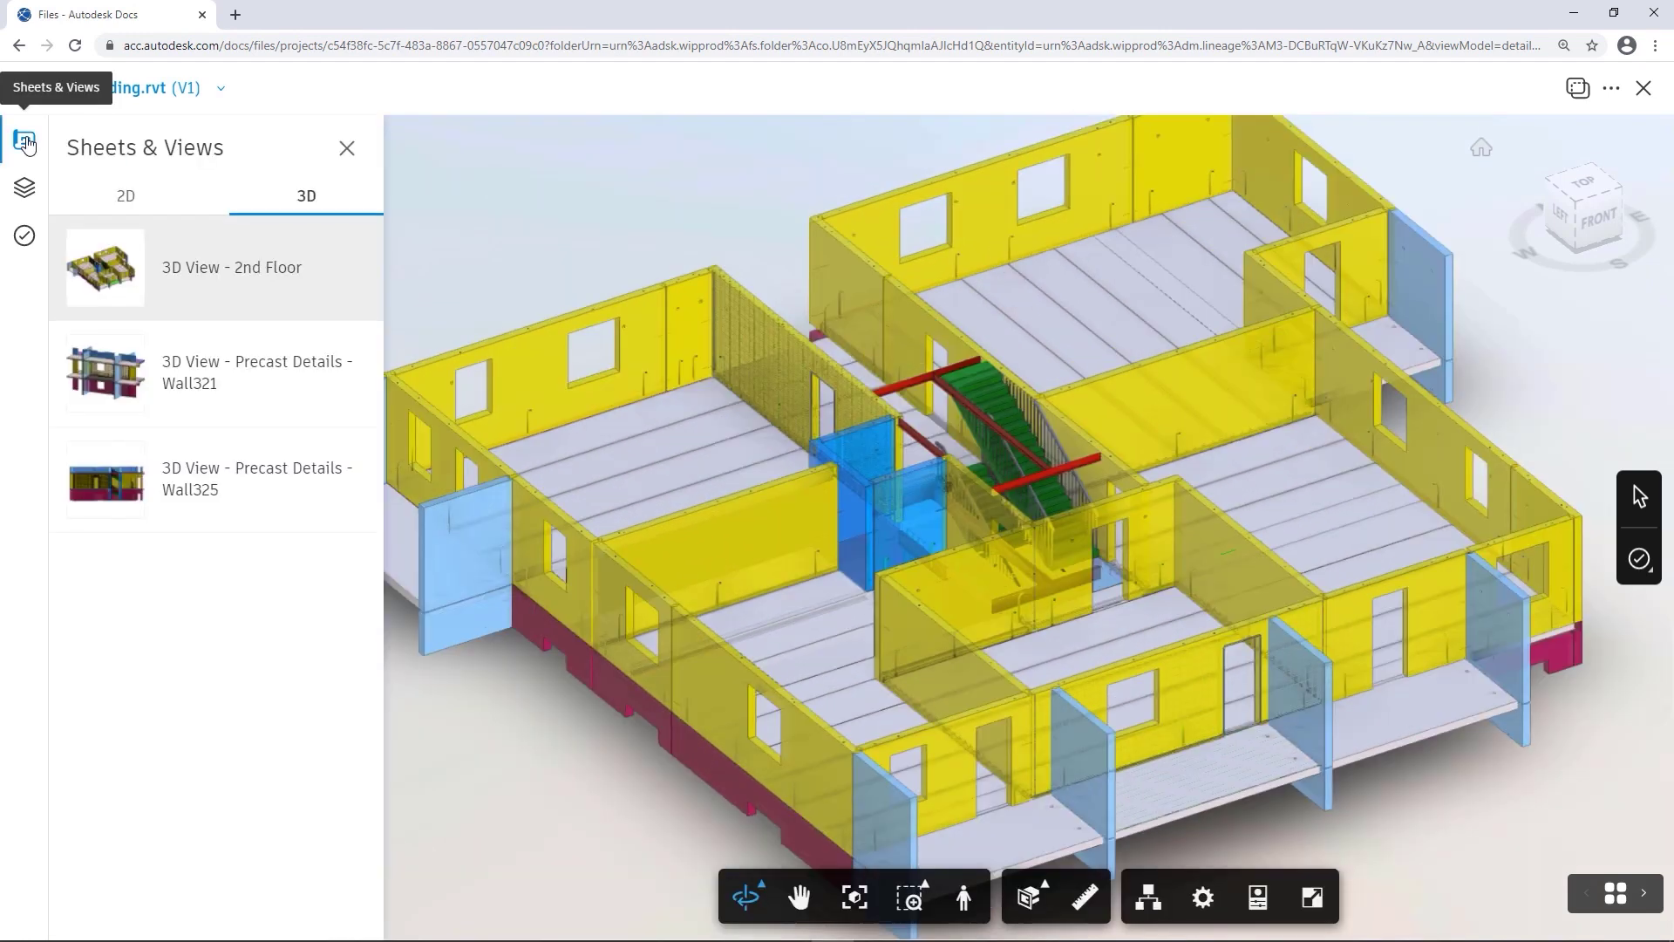
pyautogui.click(183, 386)
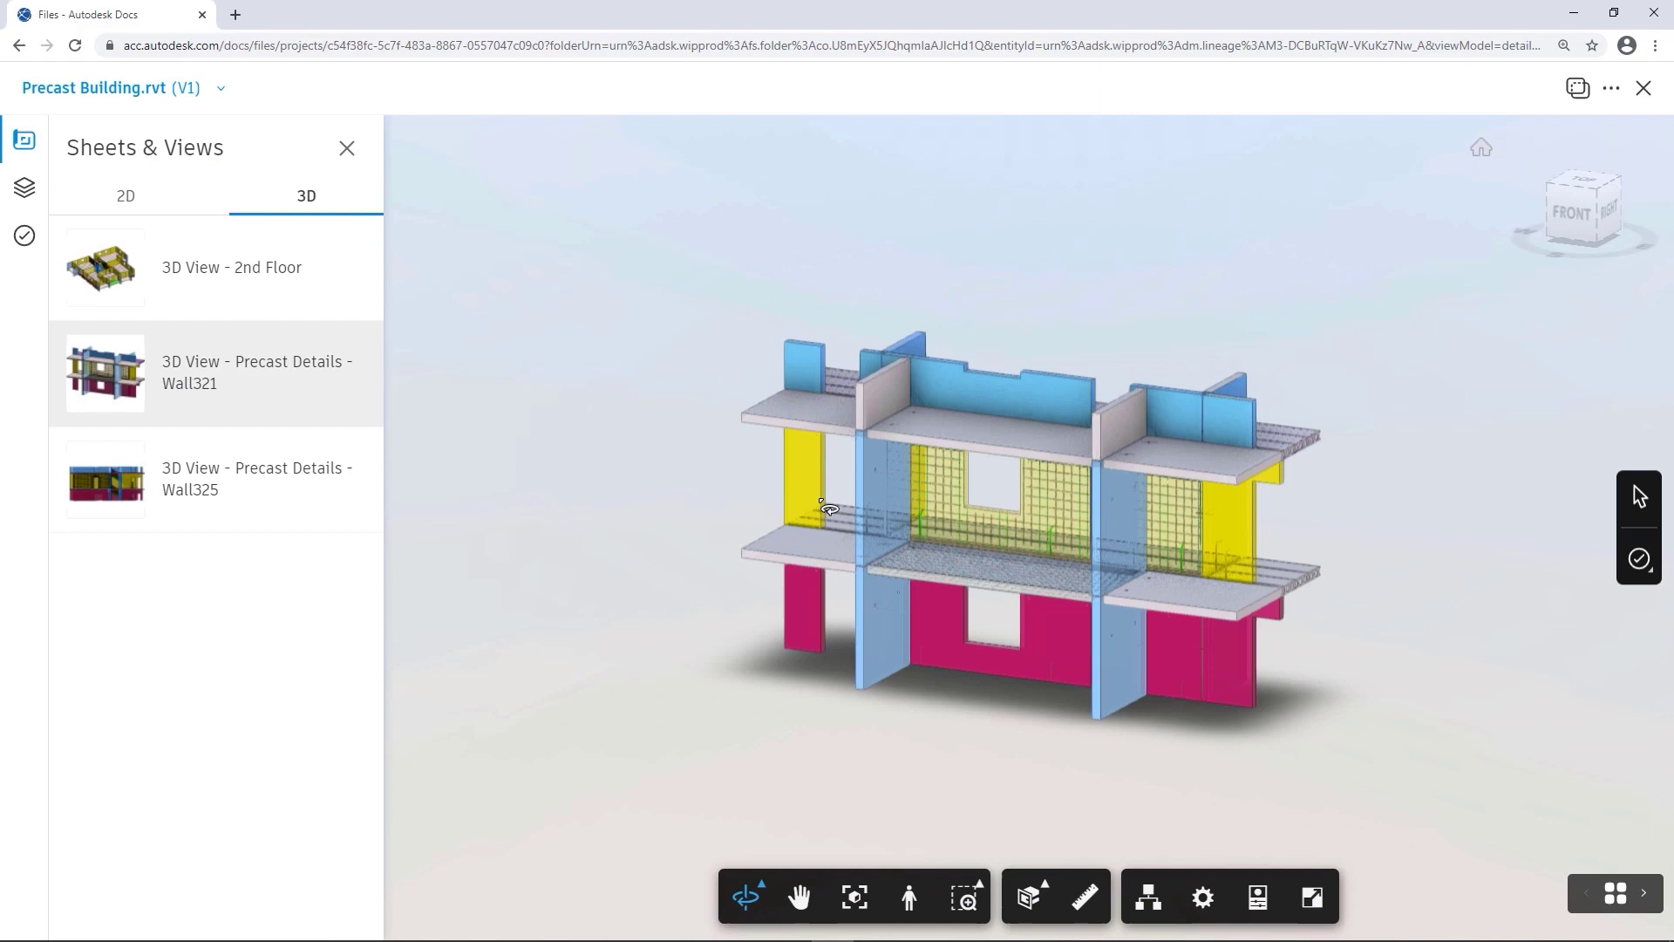
pyautogui.scroll(2, 1047, 479)
pyautogui.scroll(2, 1021, 410)
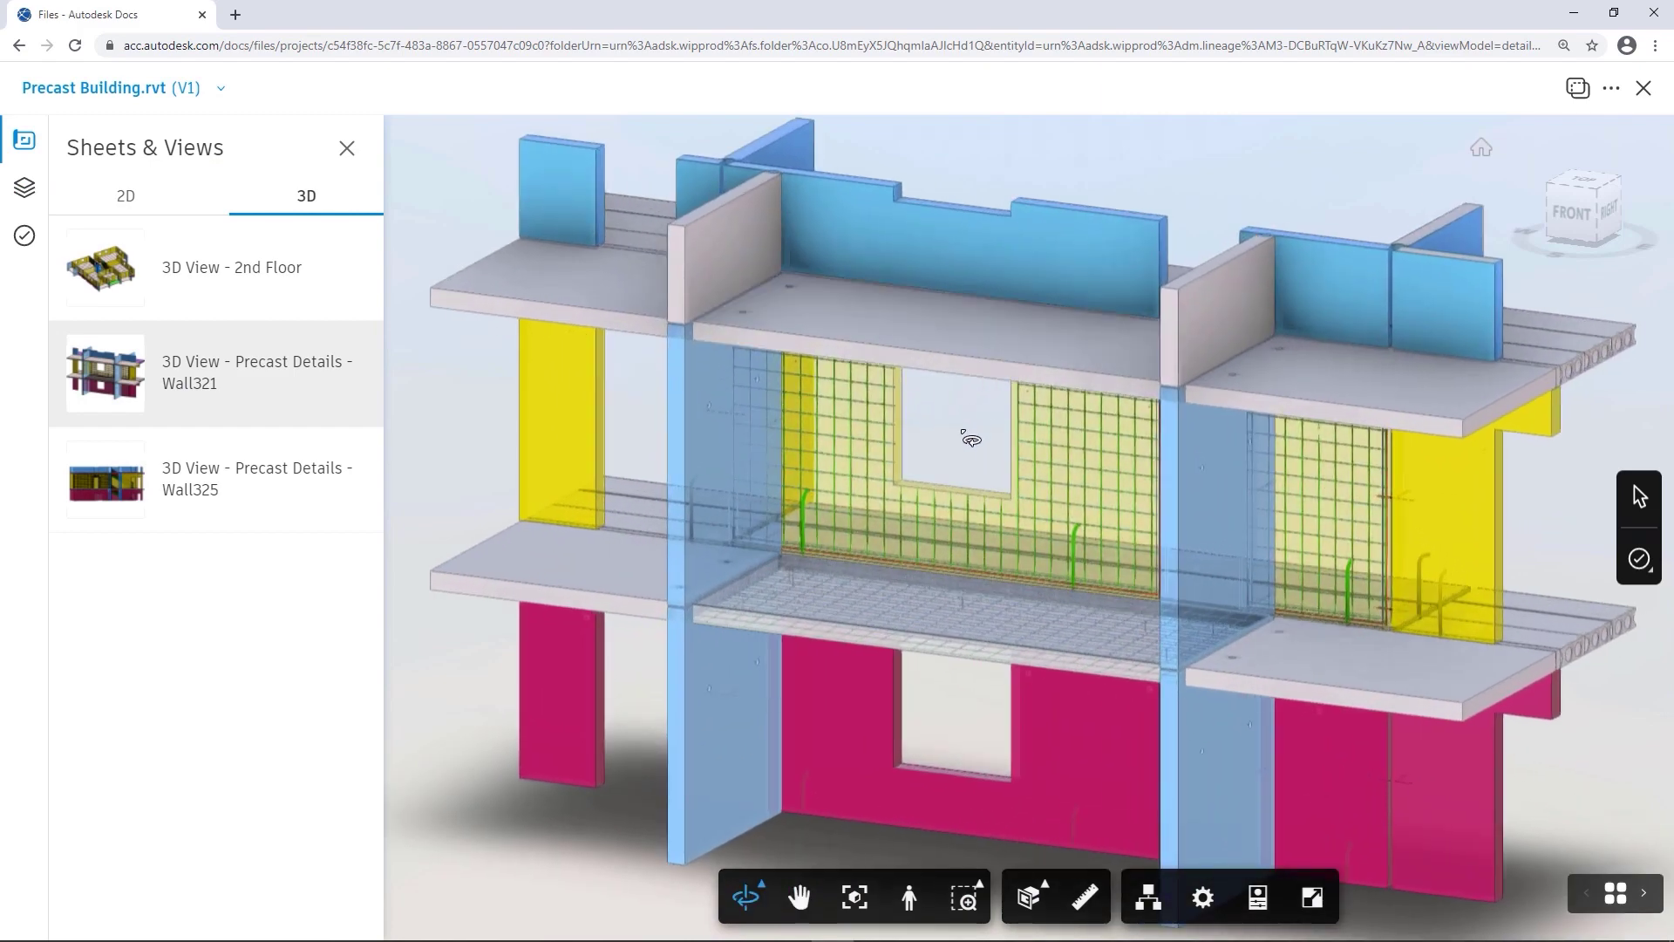
pyautogui.moveTo(968, 433); pyautogui.dragTo(751, 411)
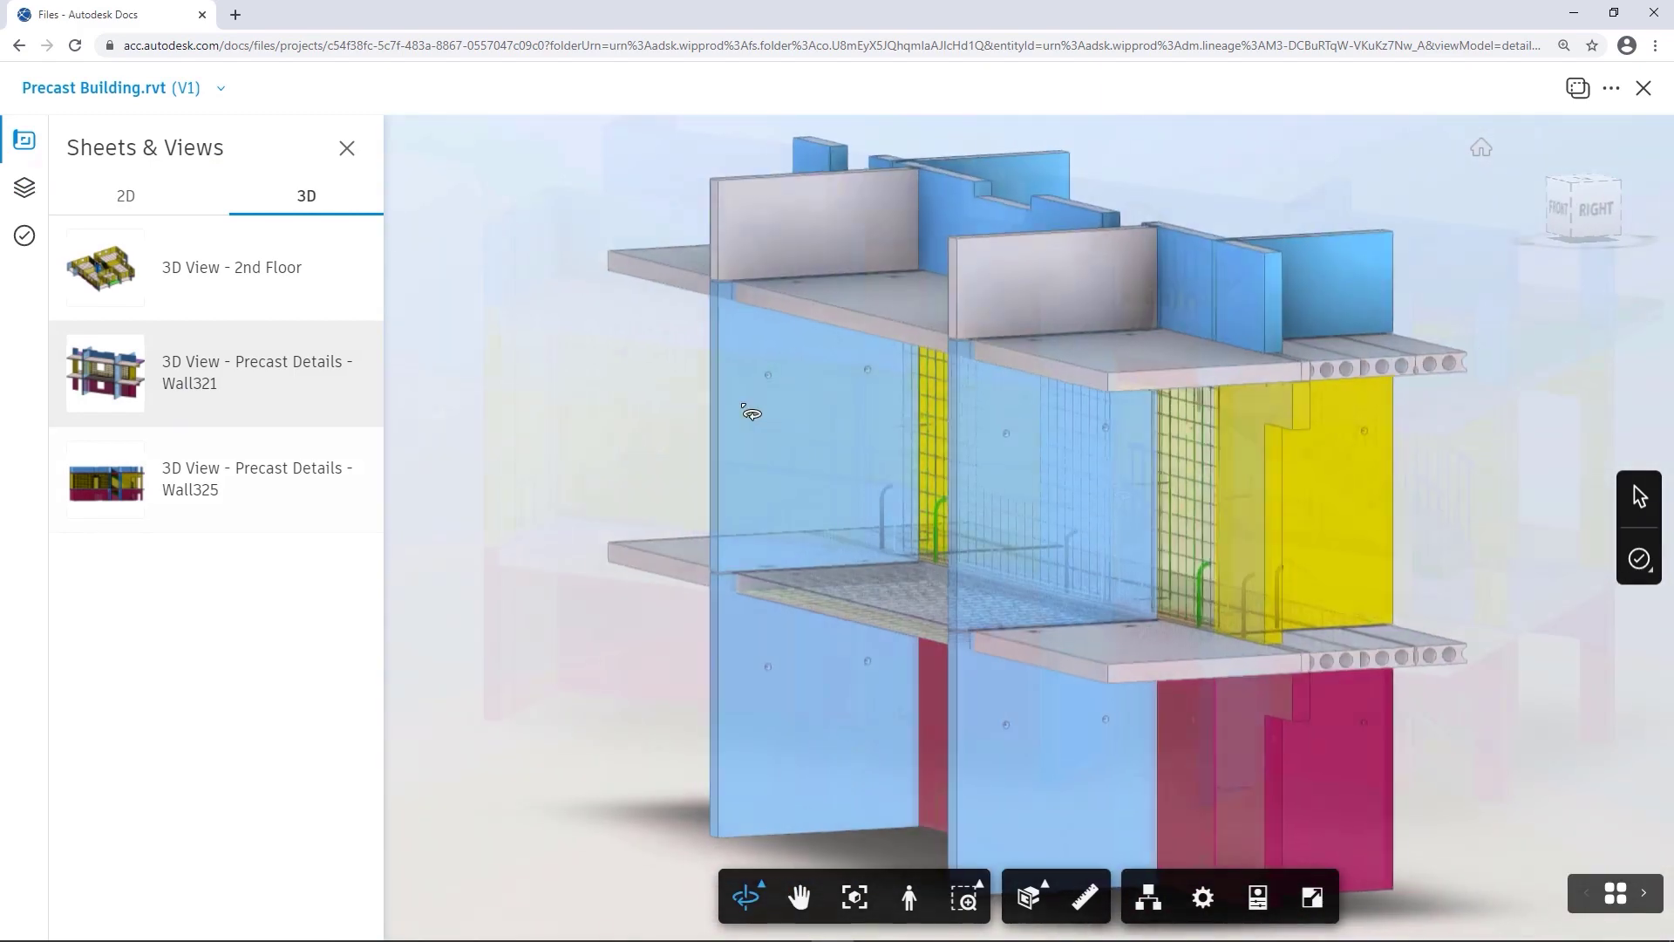
# In the Wall325 3D view, isolate the Structural Rebar category from the Model Browser.
pyautogui.click(253, 478)
pyautogui.click(1143, 907)
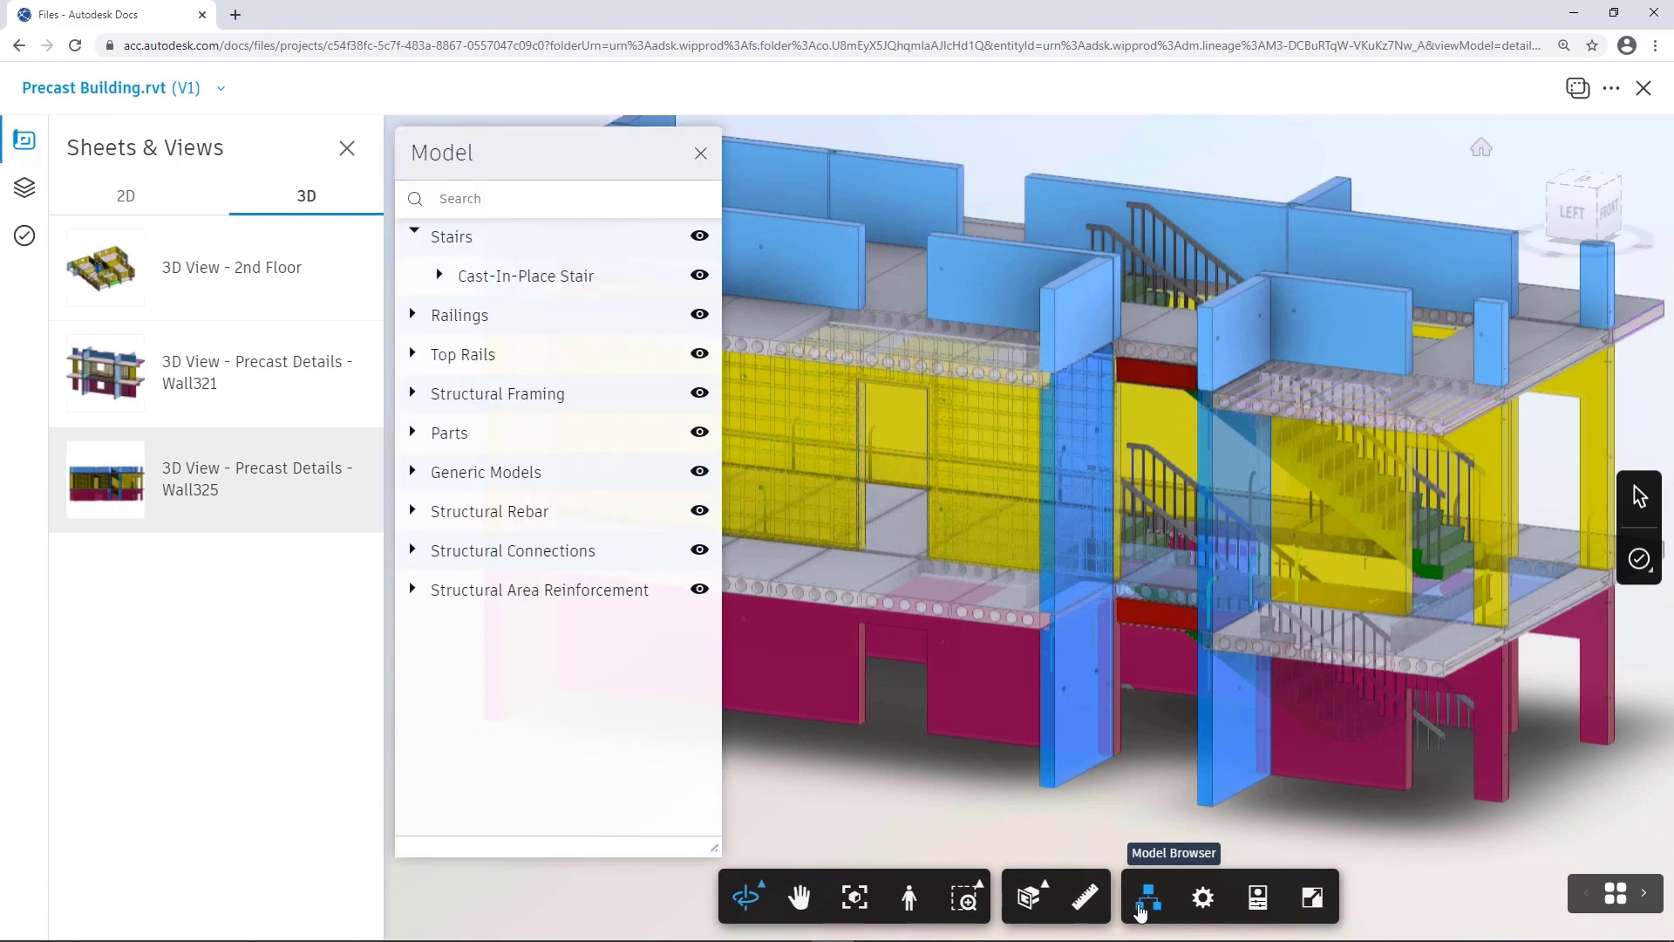
pyautogui.click(530, 513)
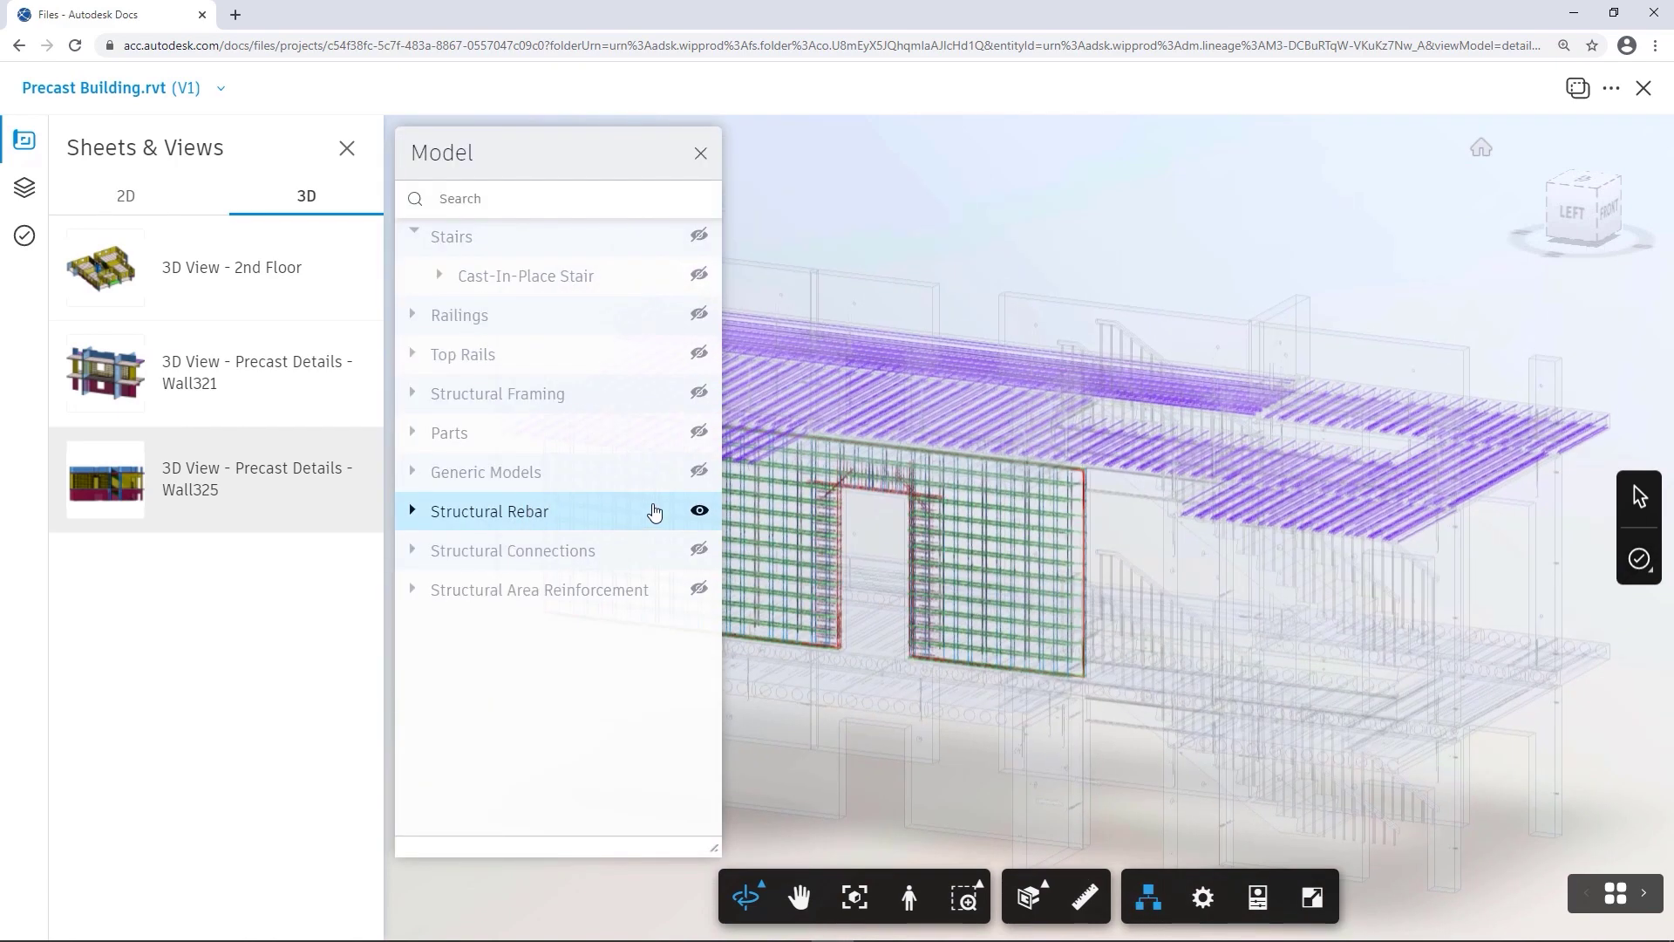
pyautogui.scroll(6, 814, 478)
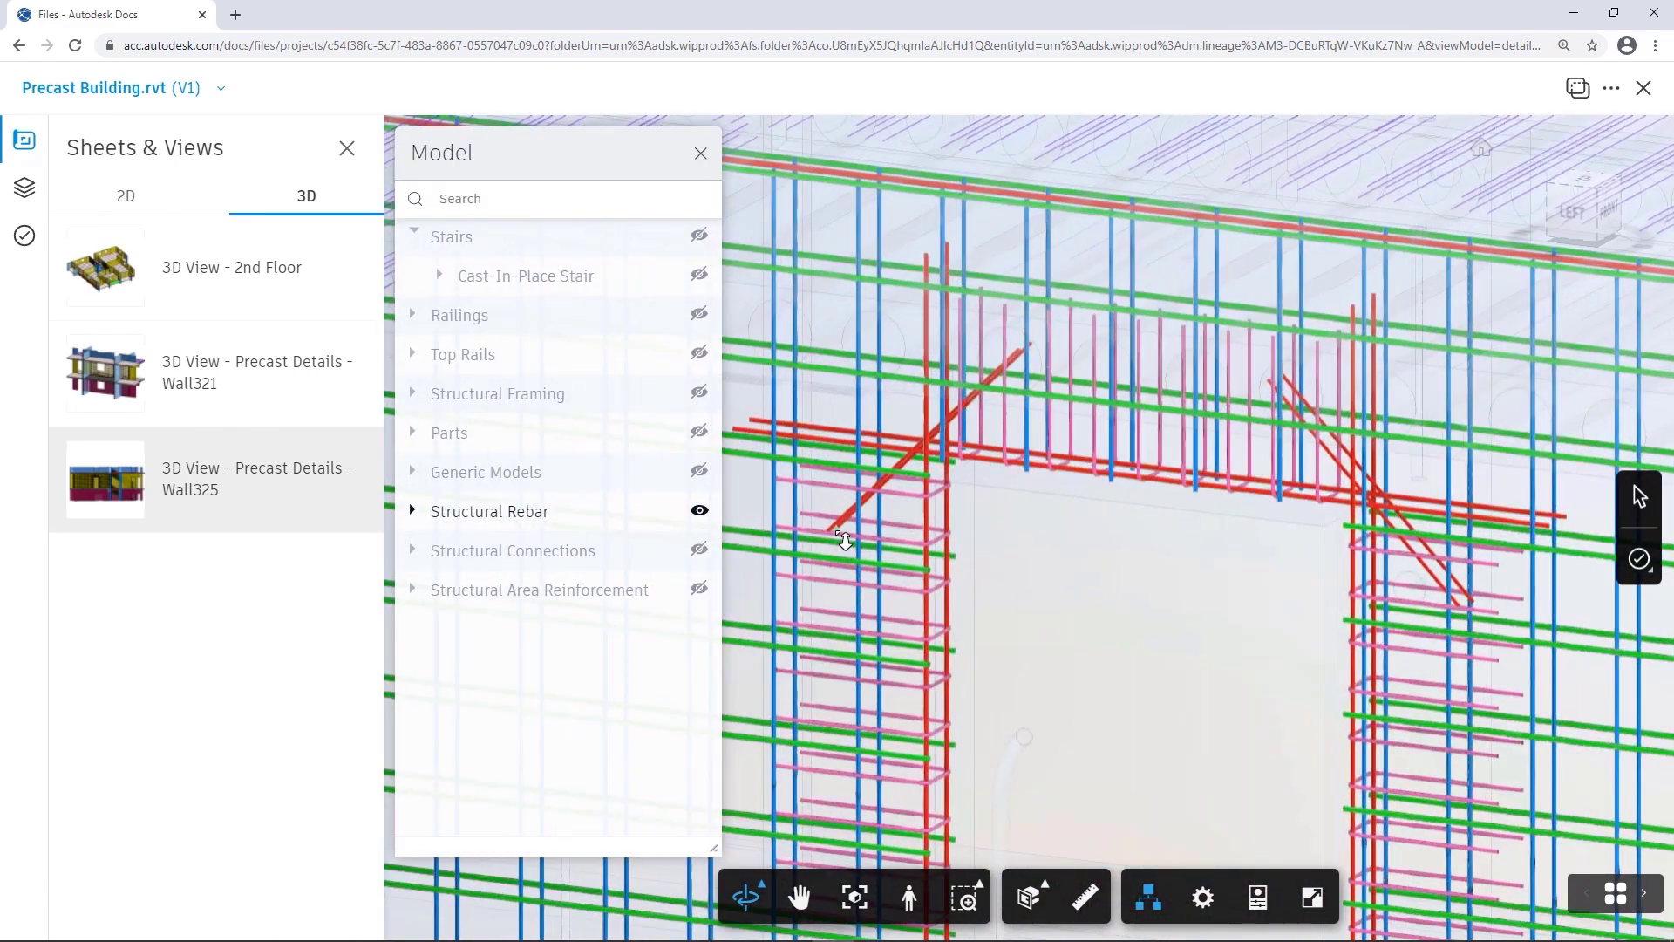
# Show the properties of an H10 rebar beside the opening, then select the horizontal bar above it.
pyautogui.click(948, 523)
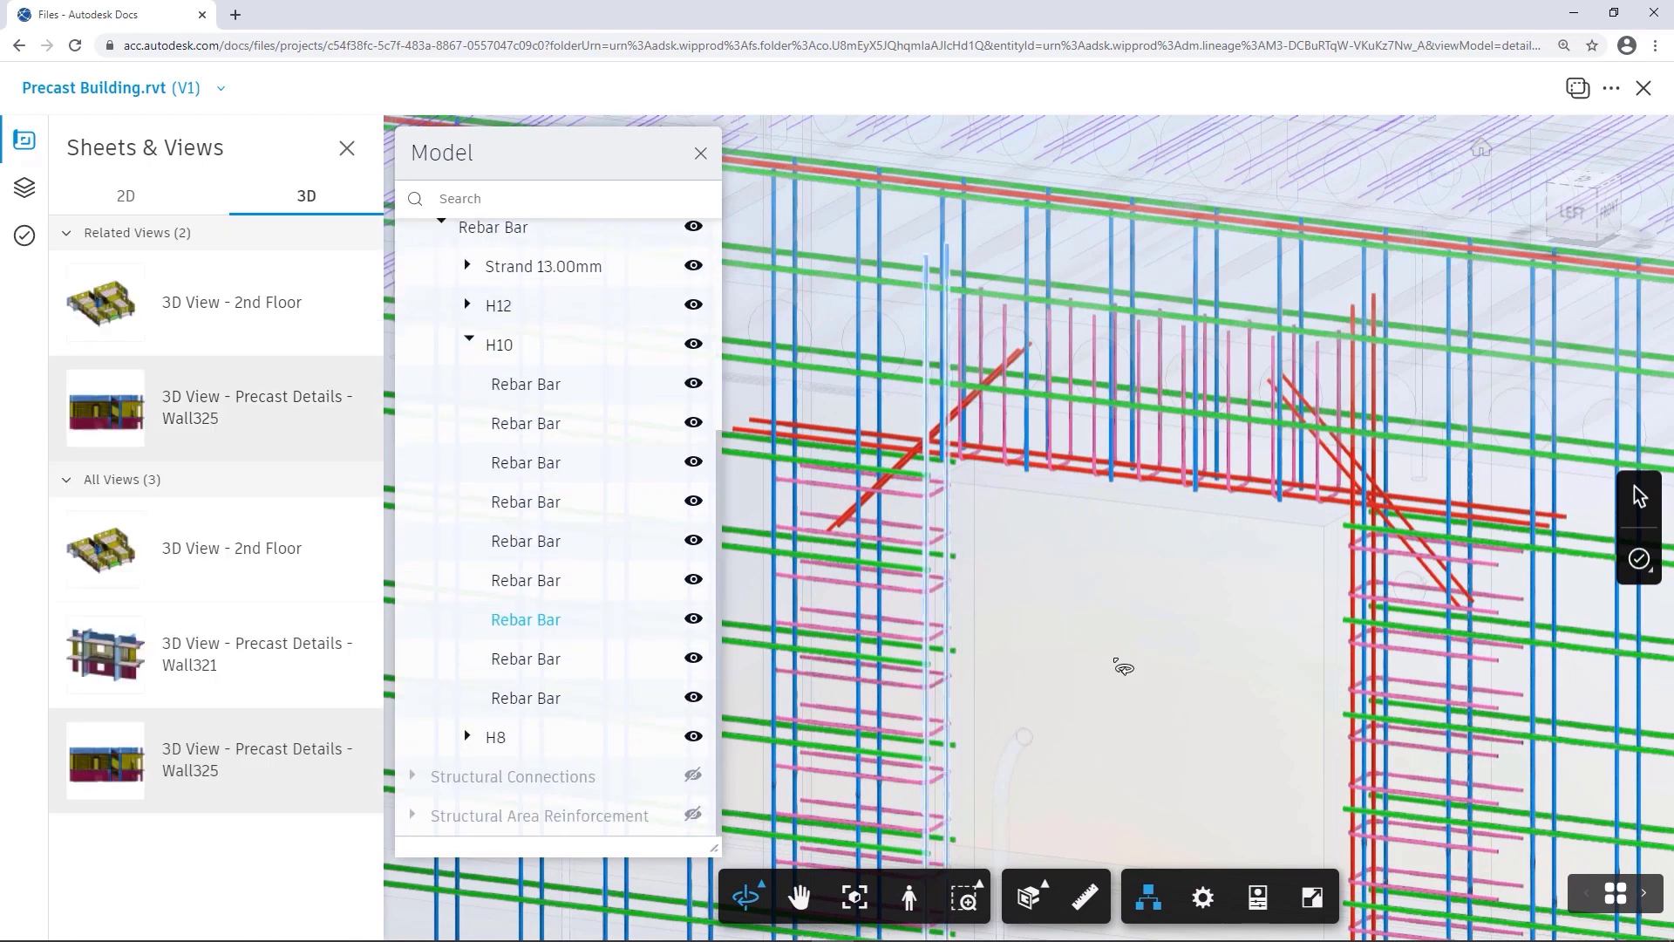
pyautogui.click(1263, 905)
pyautogui.moveTo(1523, 330); pyautogui.dragTo(1275, 335)
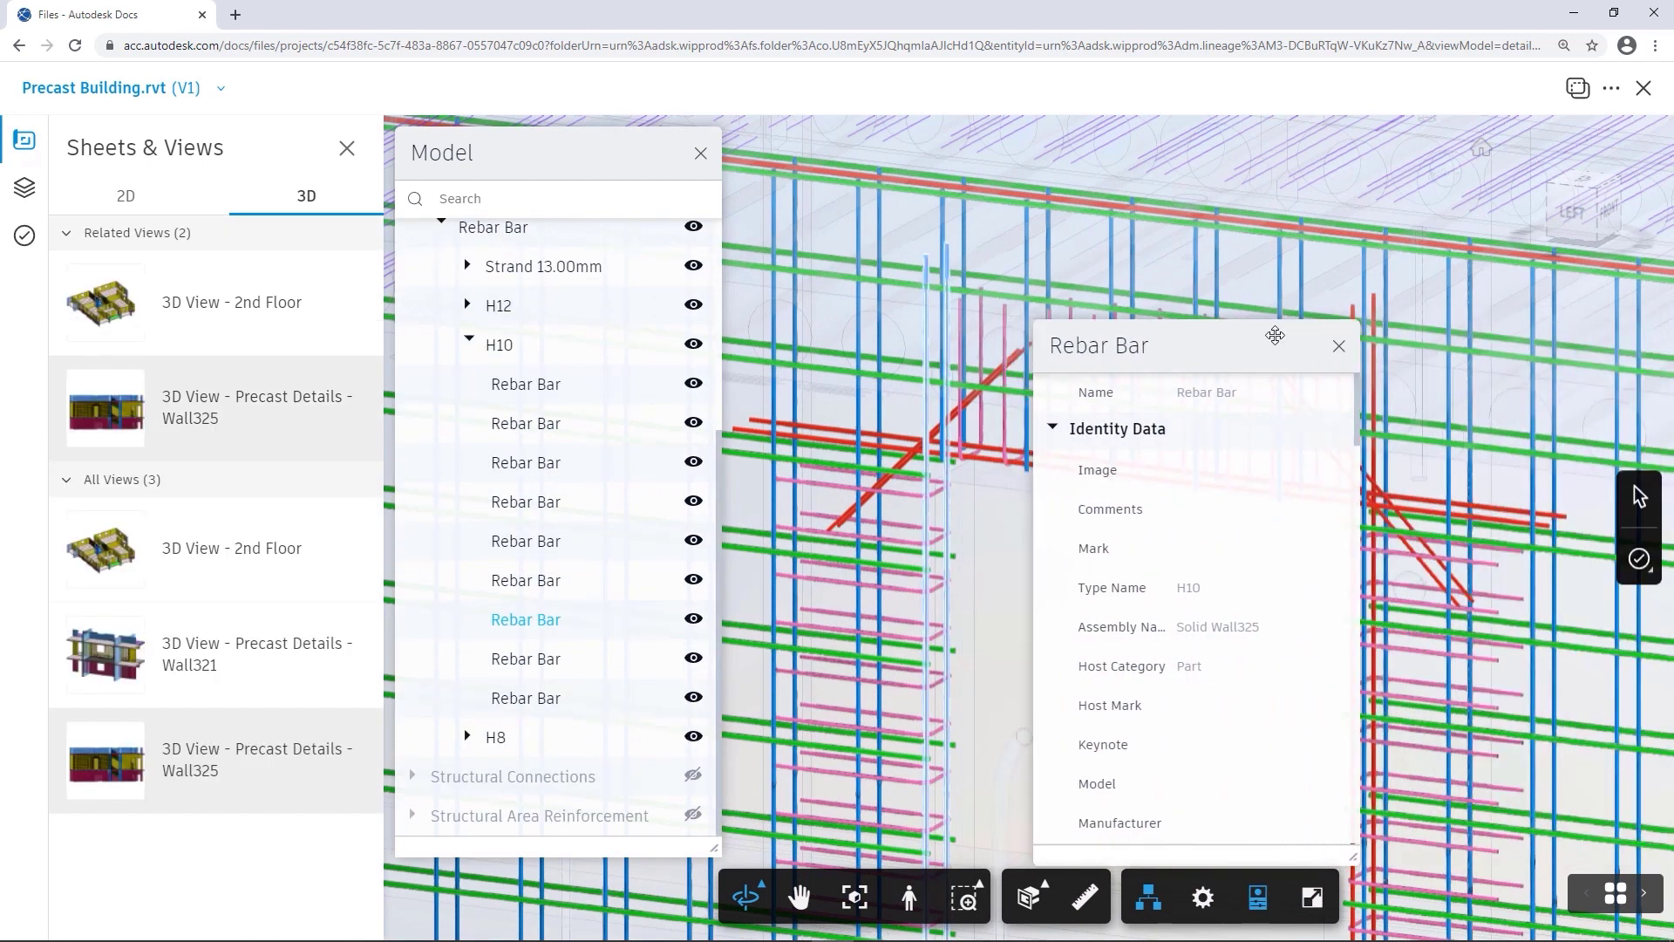
pyautogui.click(994, 467)
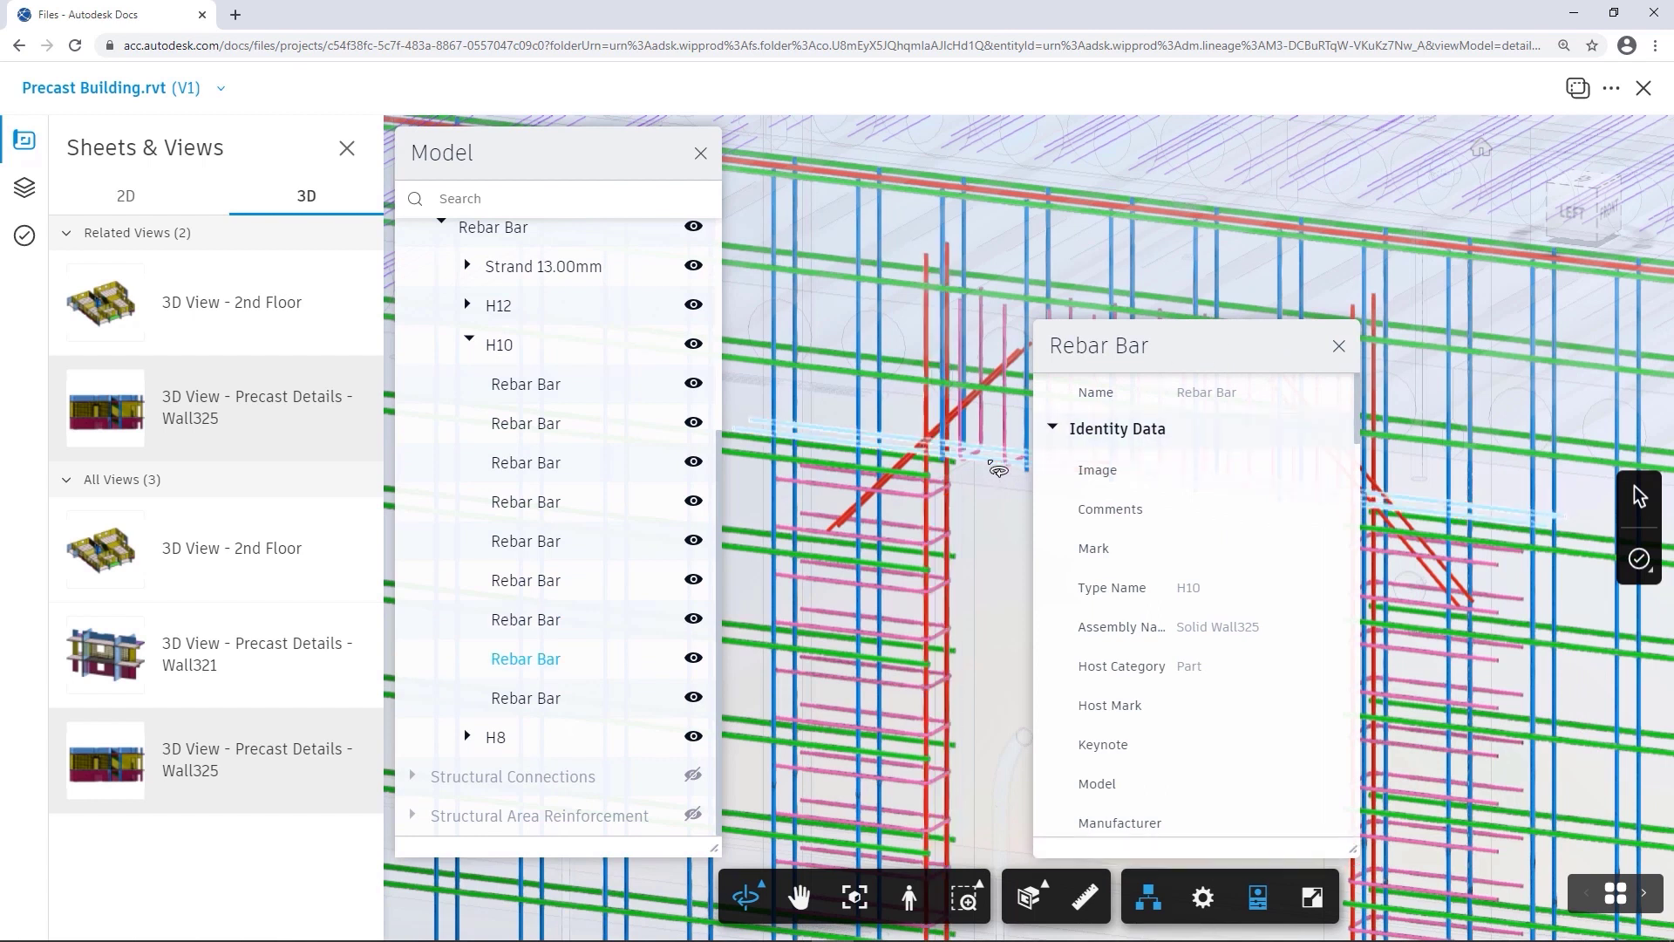
# Pin a new Design issue on the rebar above the wall opening.
pyautogui.click(1339, 346)
pyautogui.click(1639, 559)
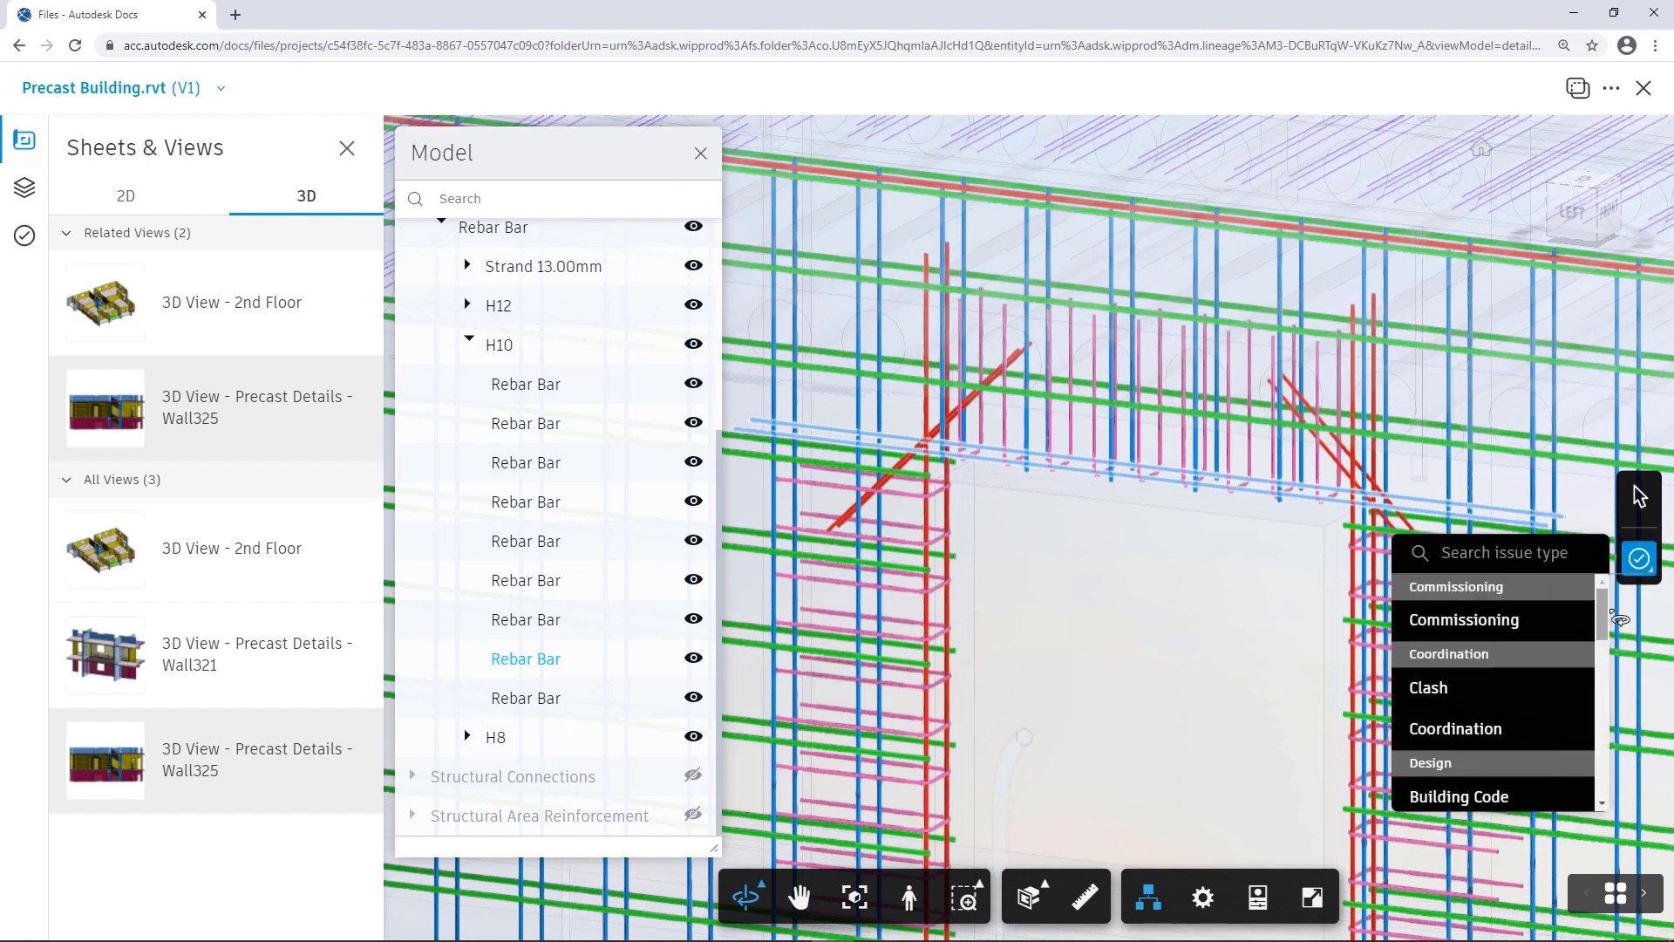
pyautogui.write('de')
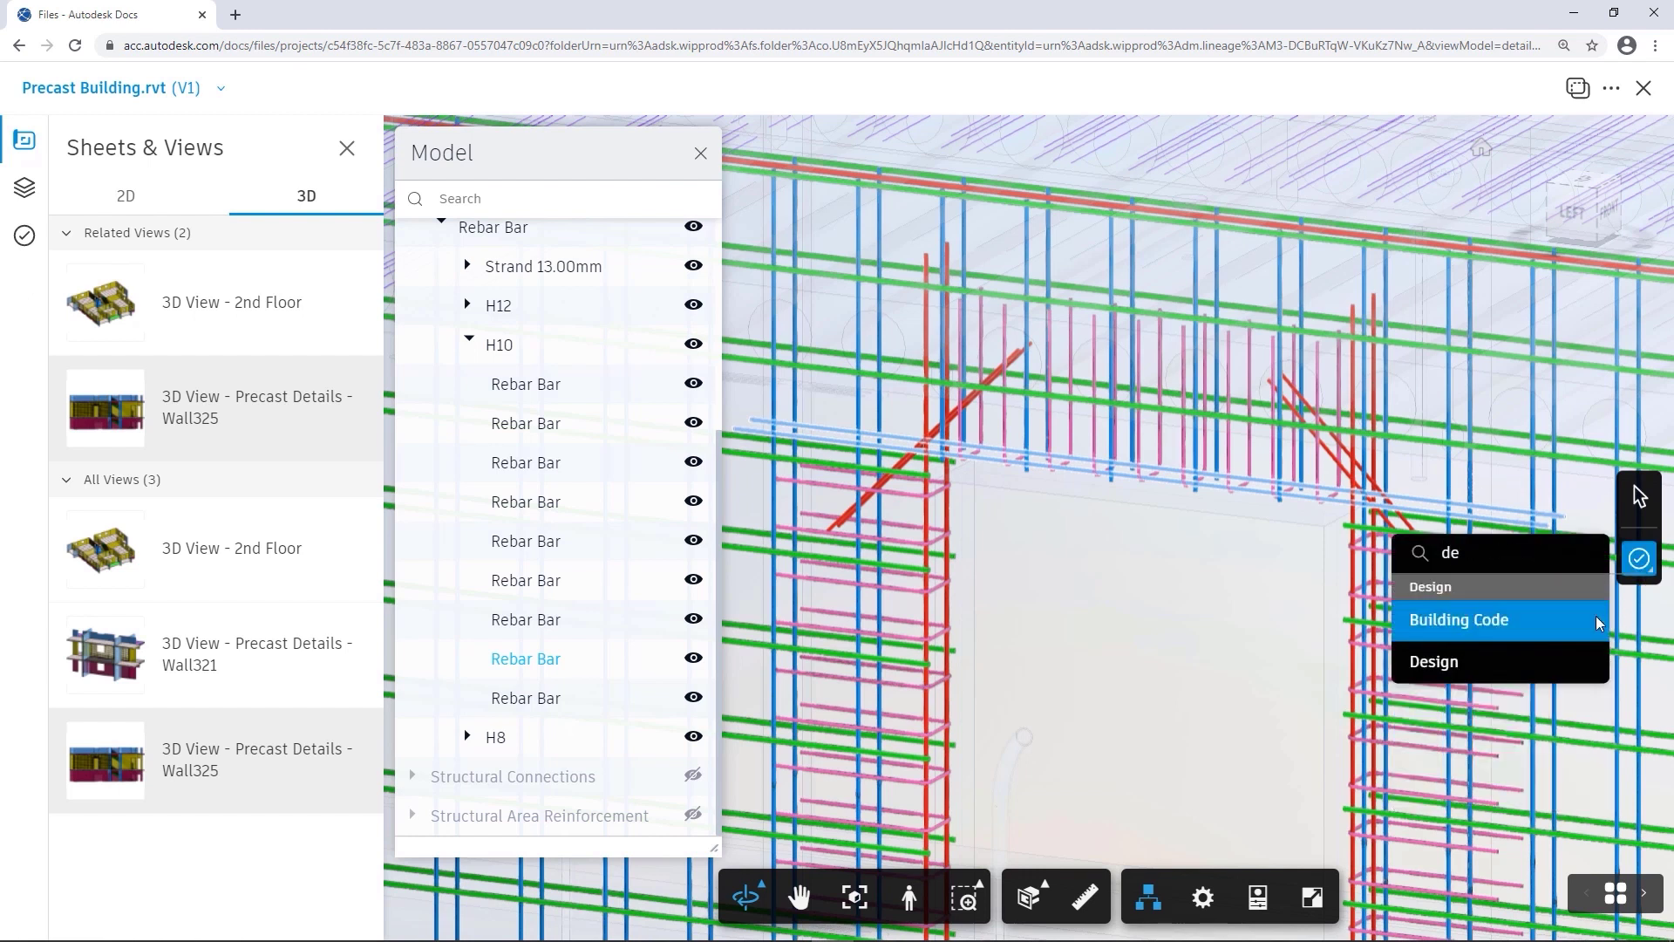
pyautogui.click(1458, 662)
pyautogui.click(952, 476)
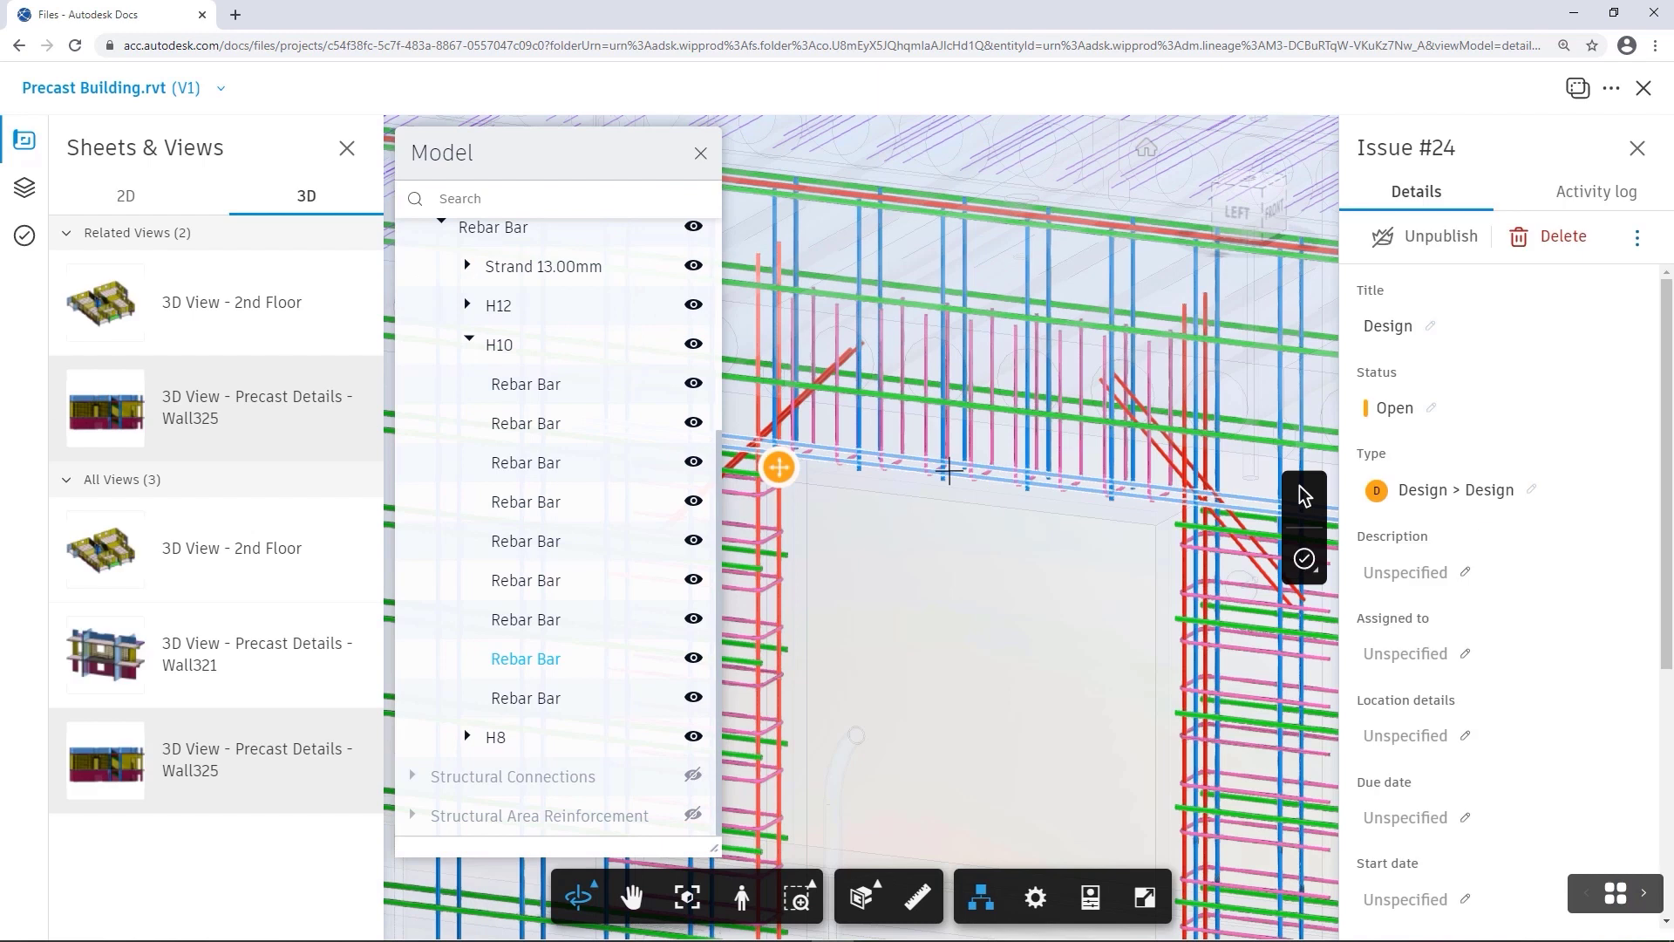
# Title the issue 'Change rebar diameter' and set its due date to Mar 11, 2021.
pyautogui.click(1438, 330)
pyautogui.write('Change rebar d')
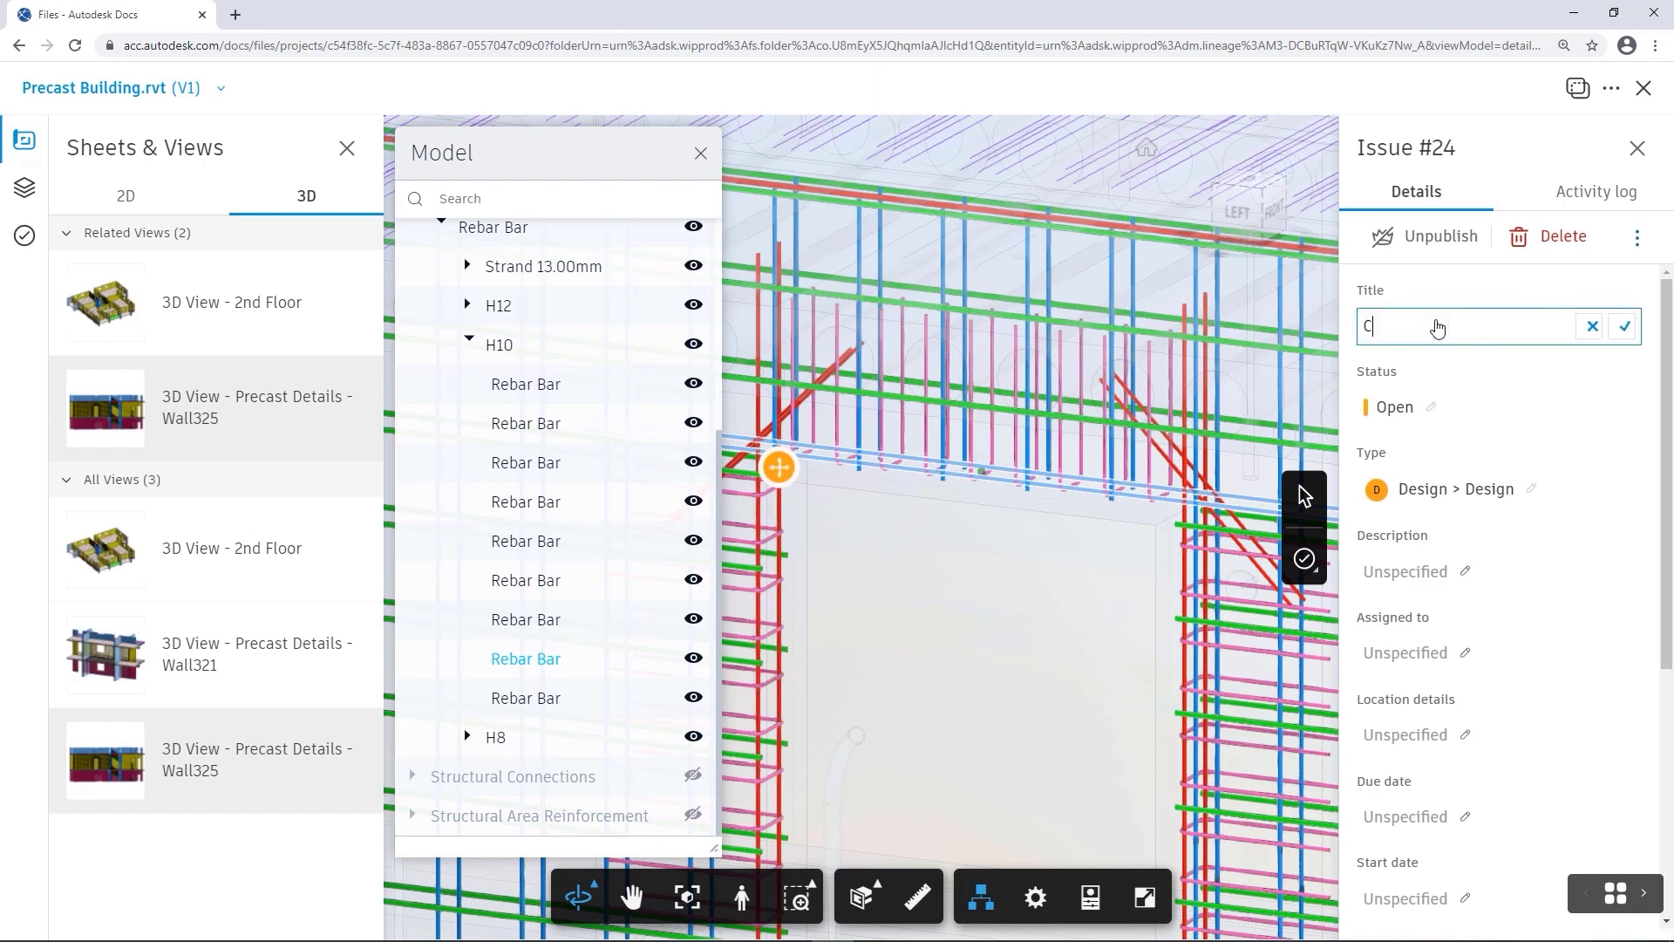
pyautogui.write('iameter')
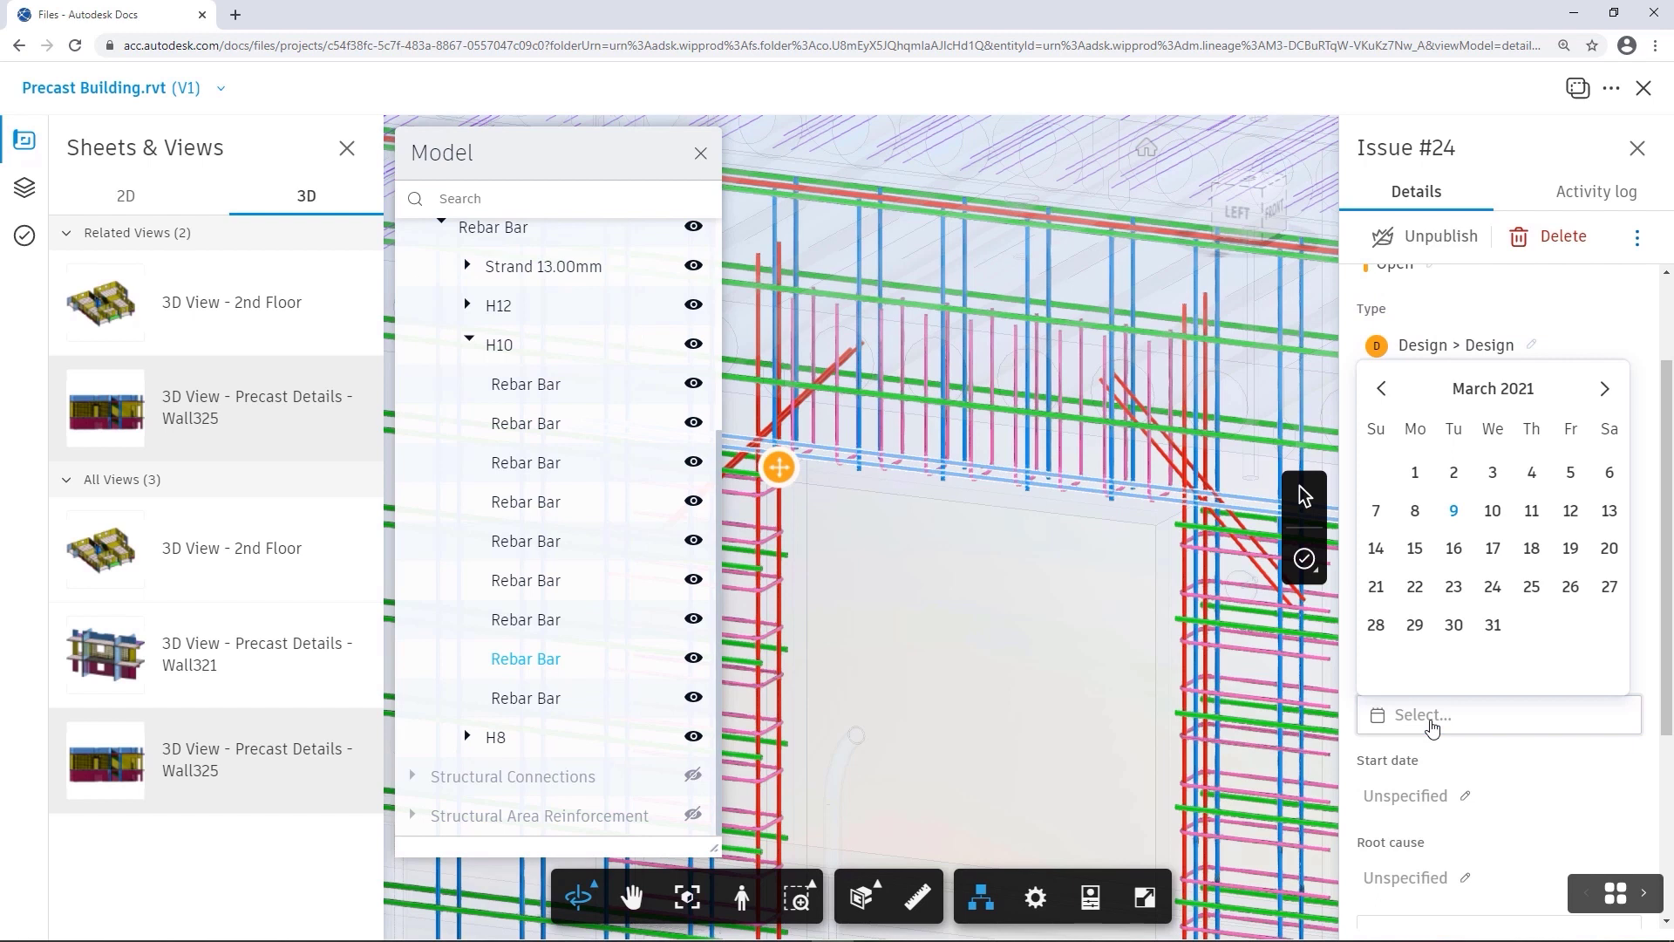
pyautogui.click(1531, 514)
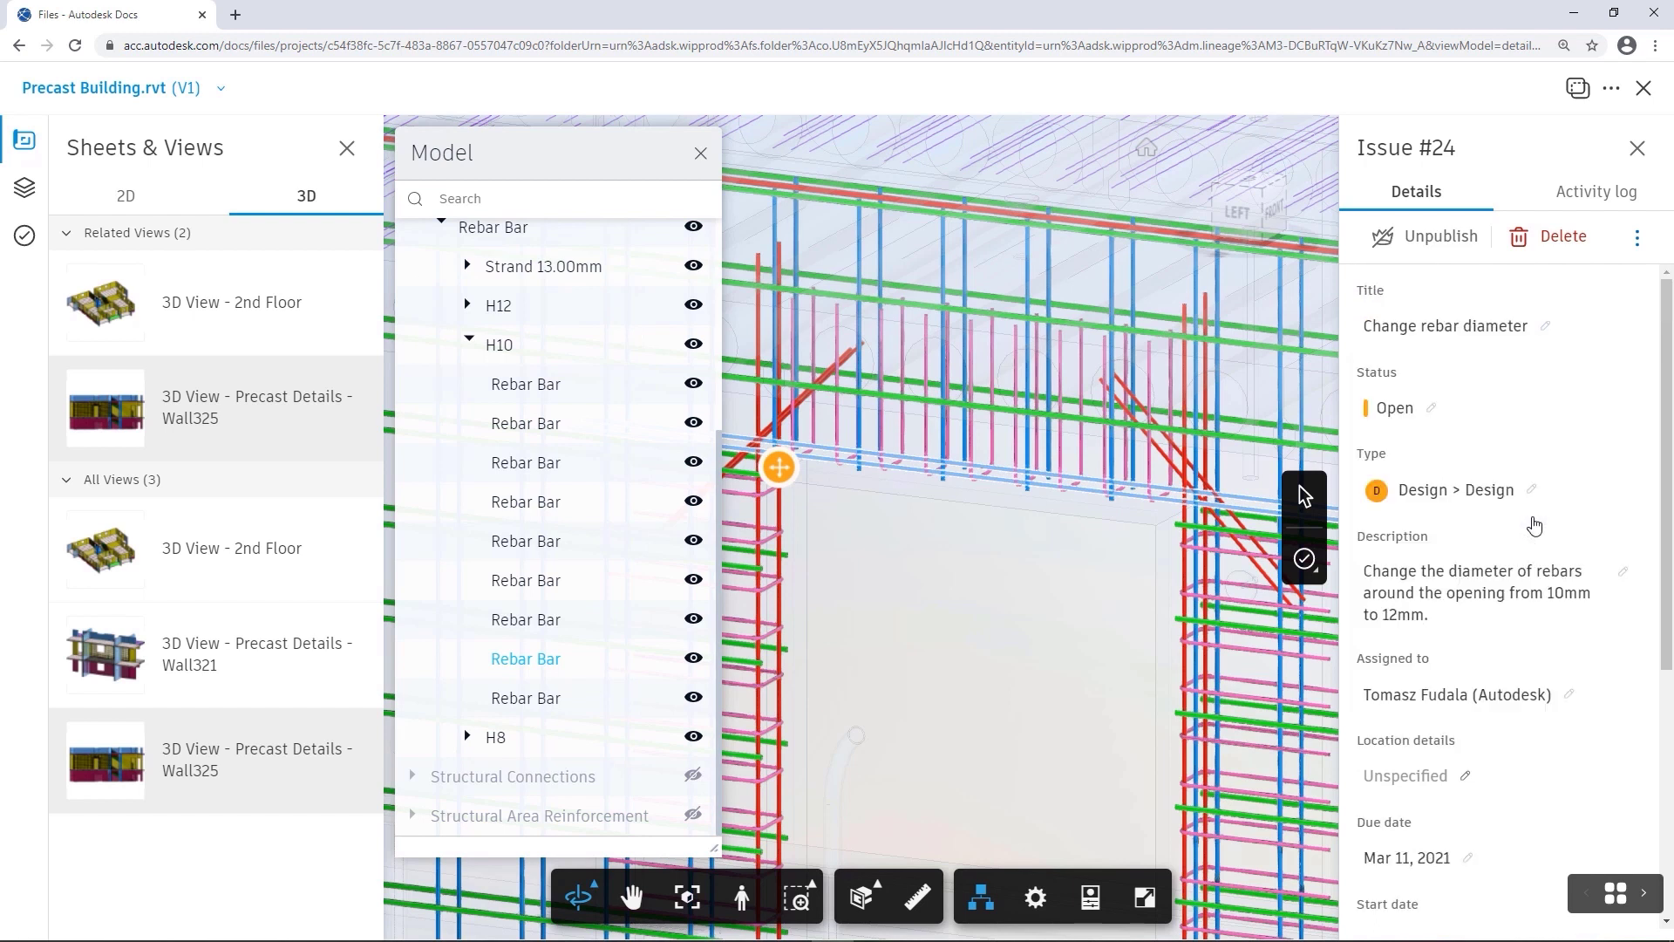
pyautogui.scroll(-3, 1535, 523)
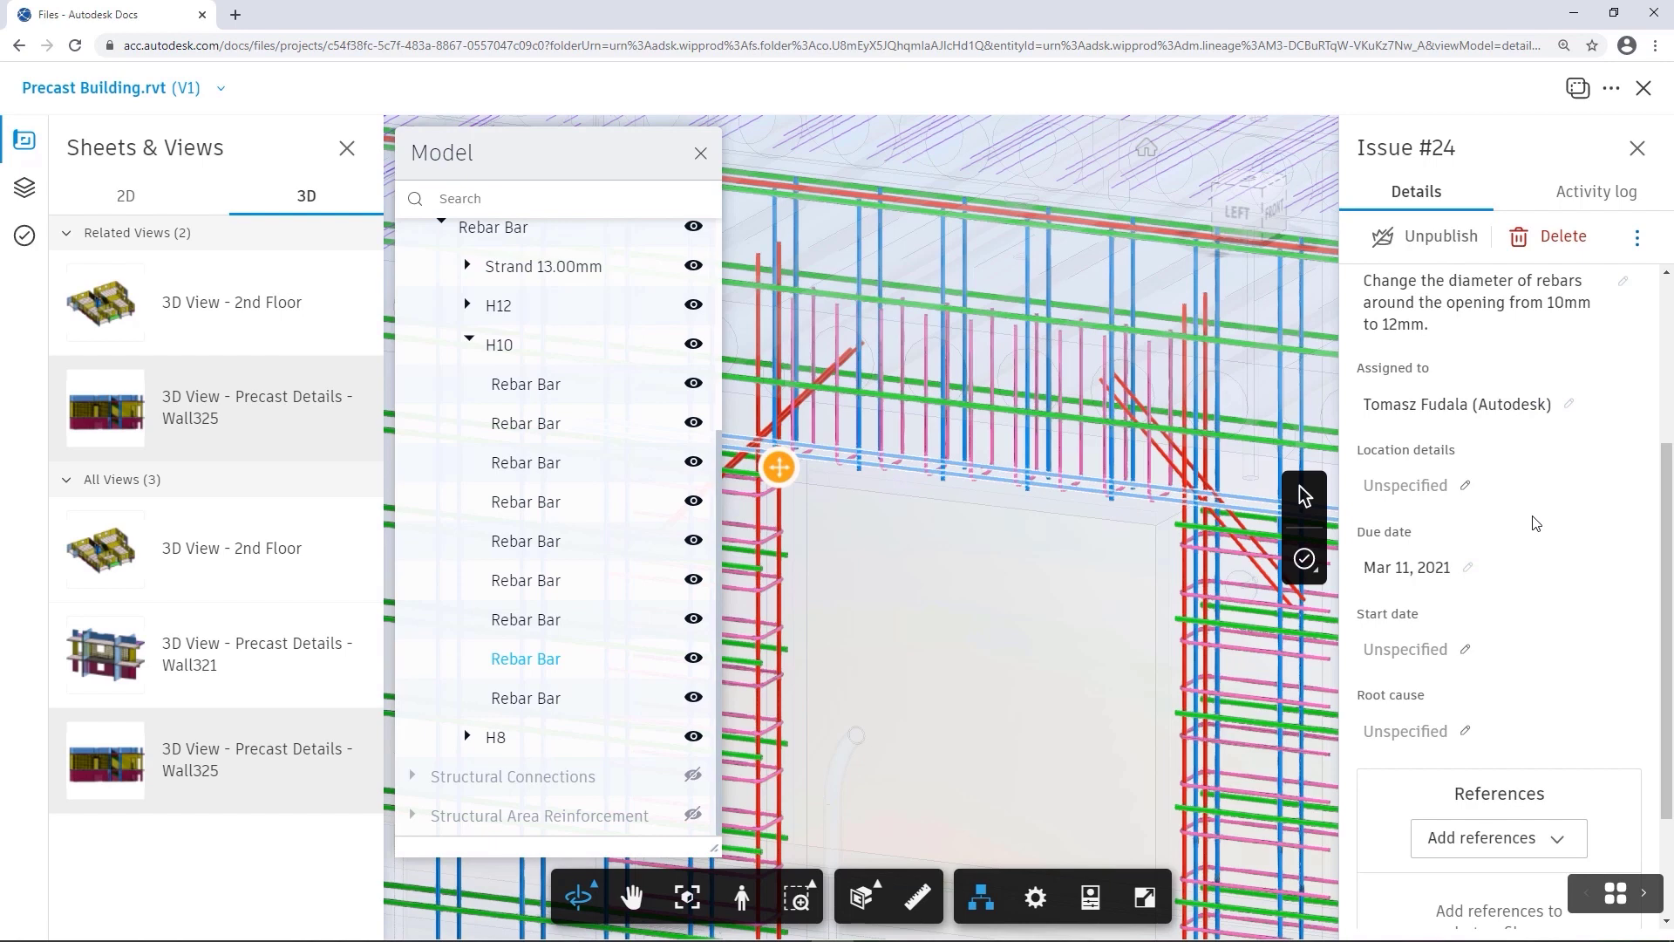
pyautogui.click(1637, 148)
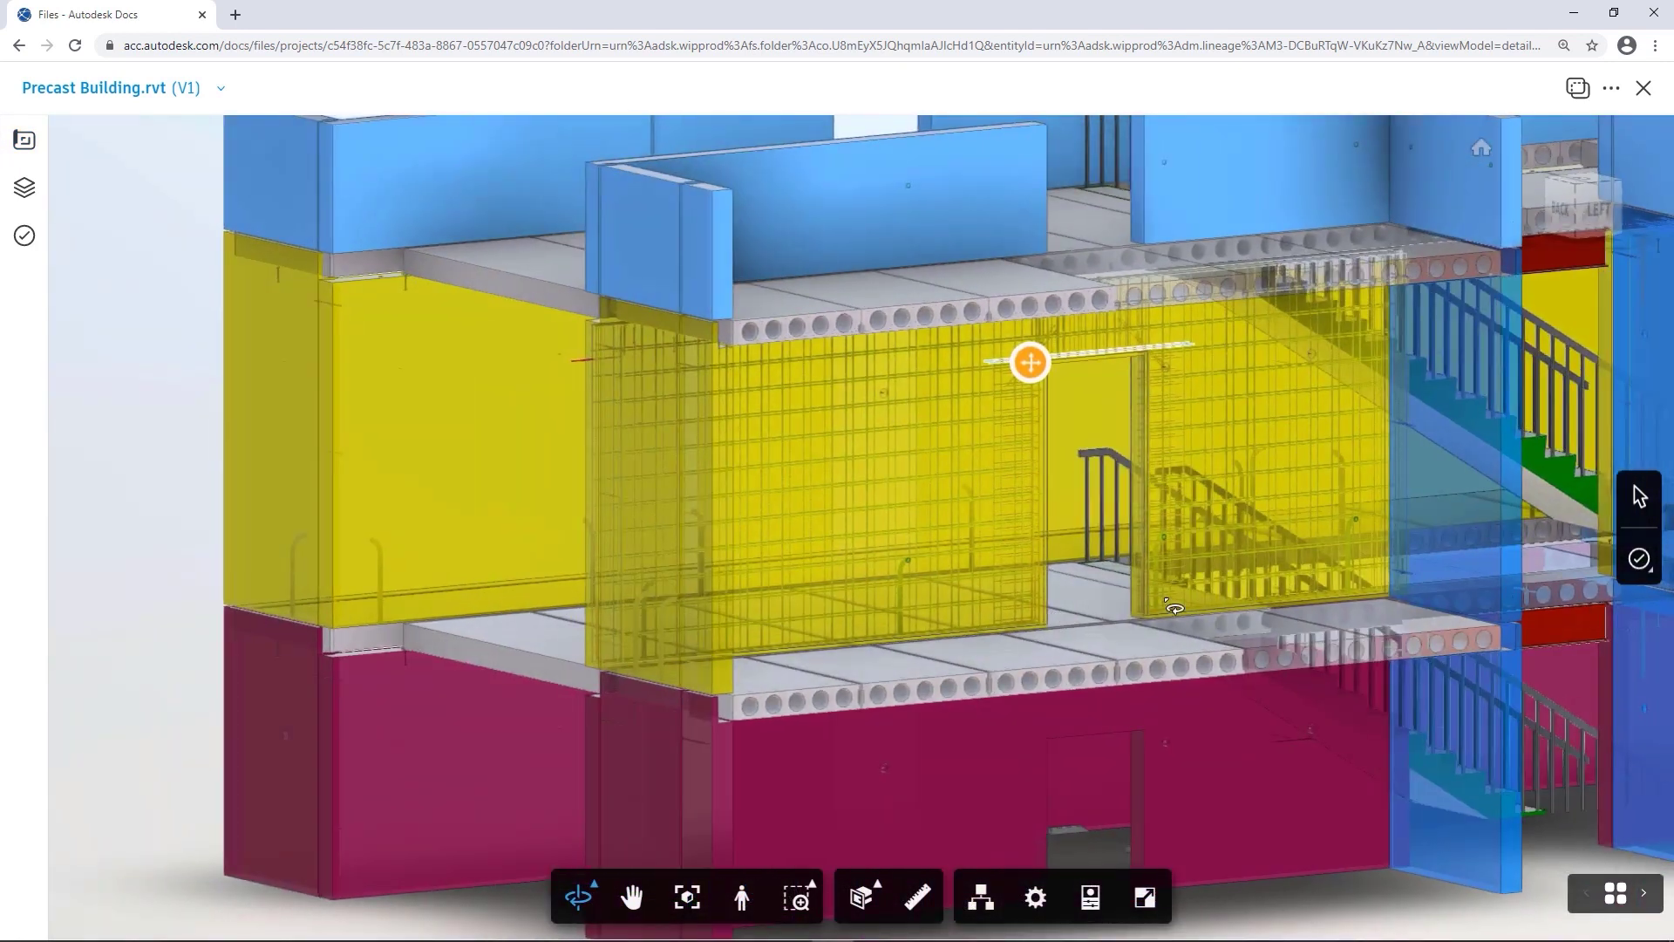
# Pin a new Work to Complete issue on the translucent blue wall panel.
pyautogui.scroll(5, 1174, 608)
pyautogui.click(1187, 658)
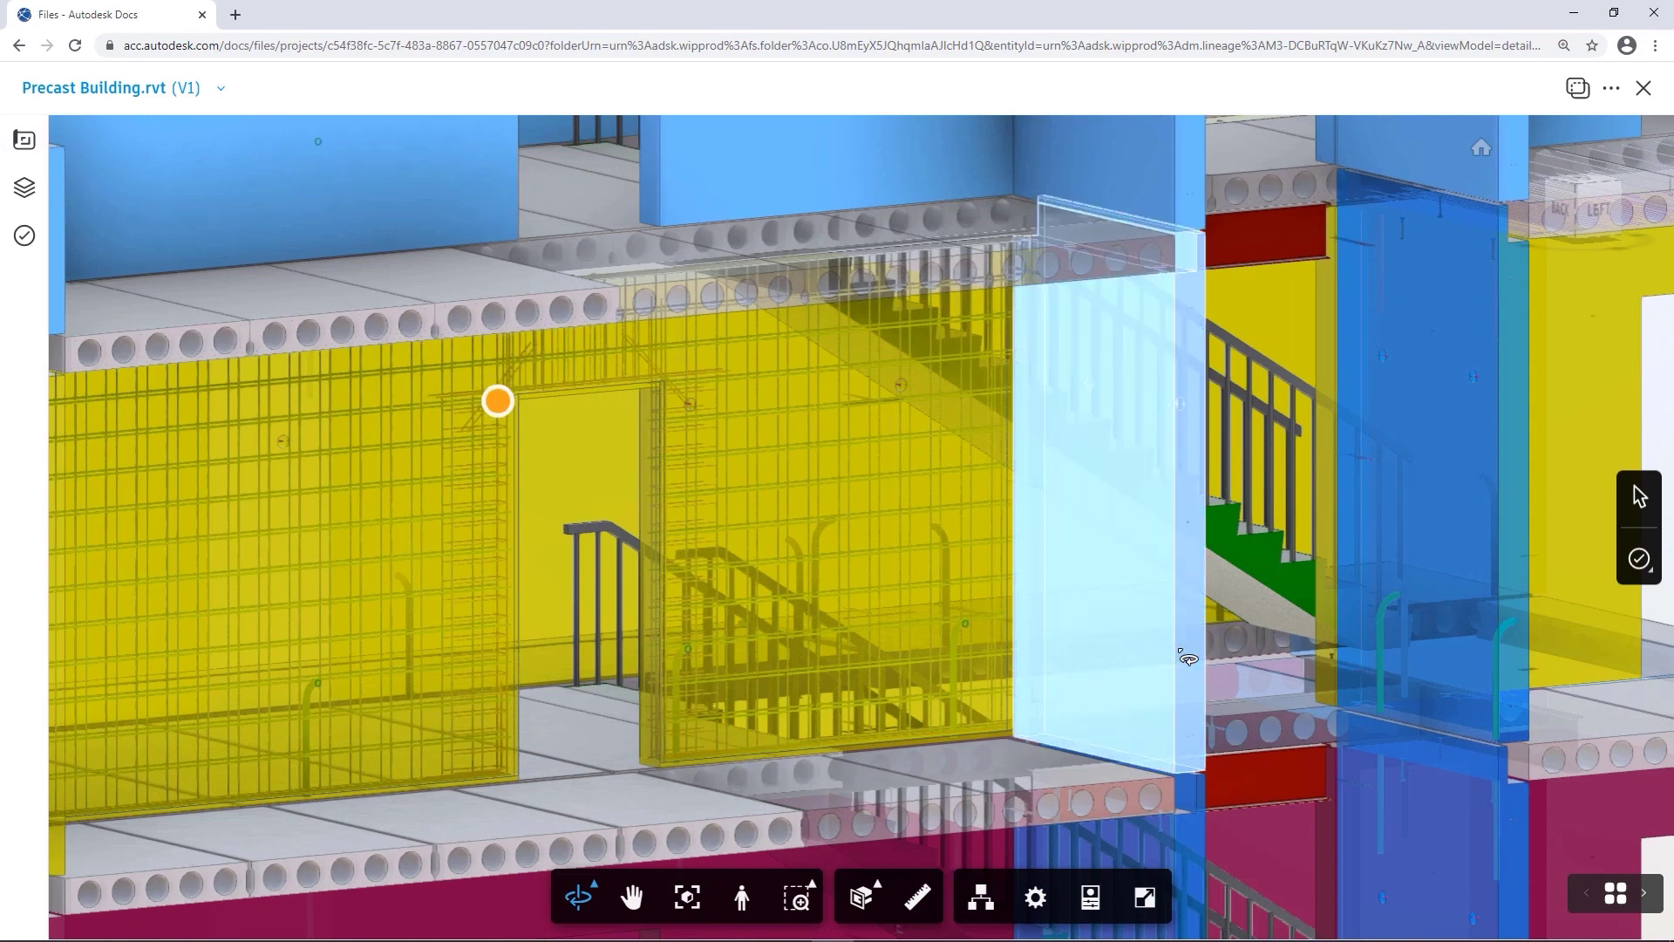
pyautogui.click(1639, 558)
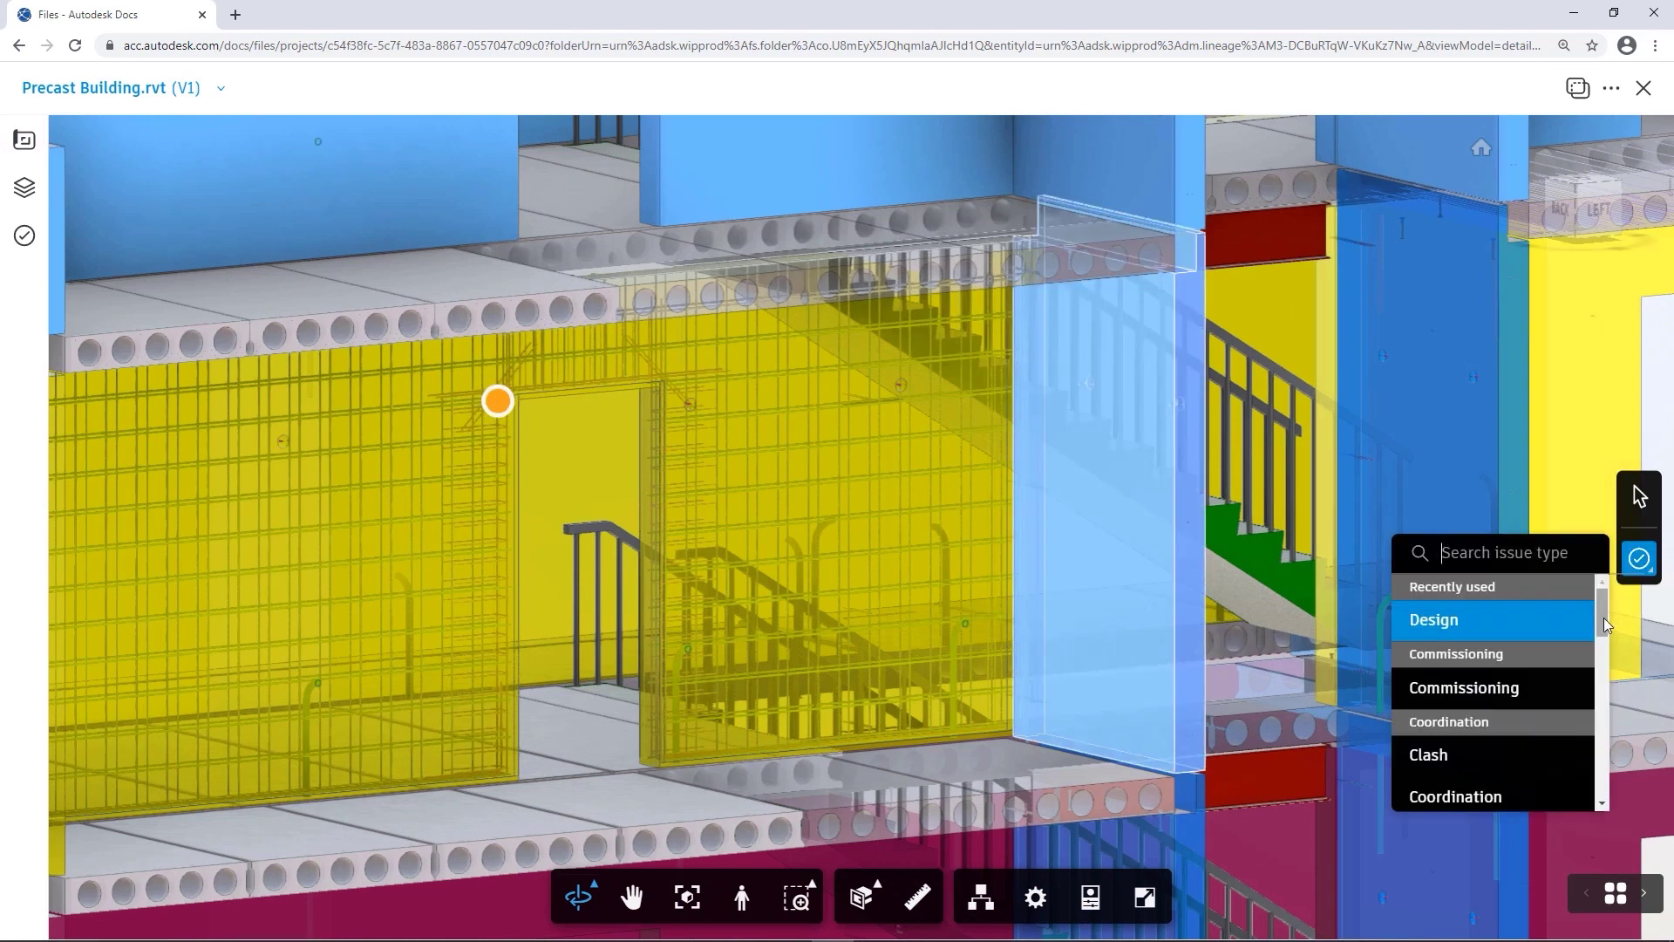
pyautogui.scroll(-5, 1607, 626)
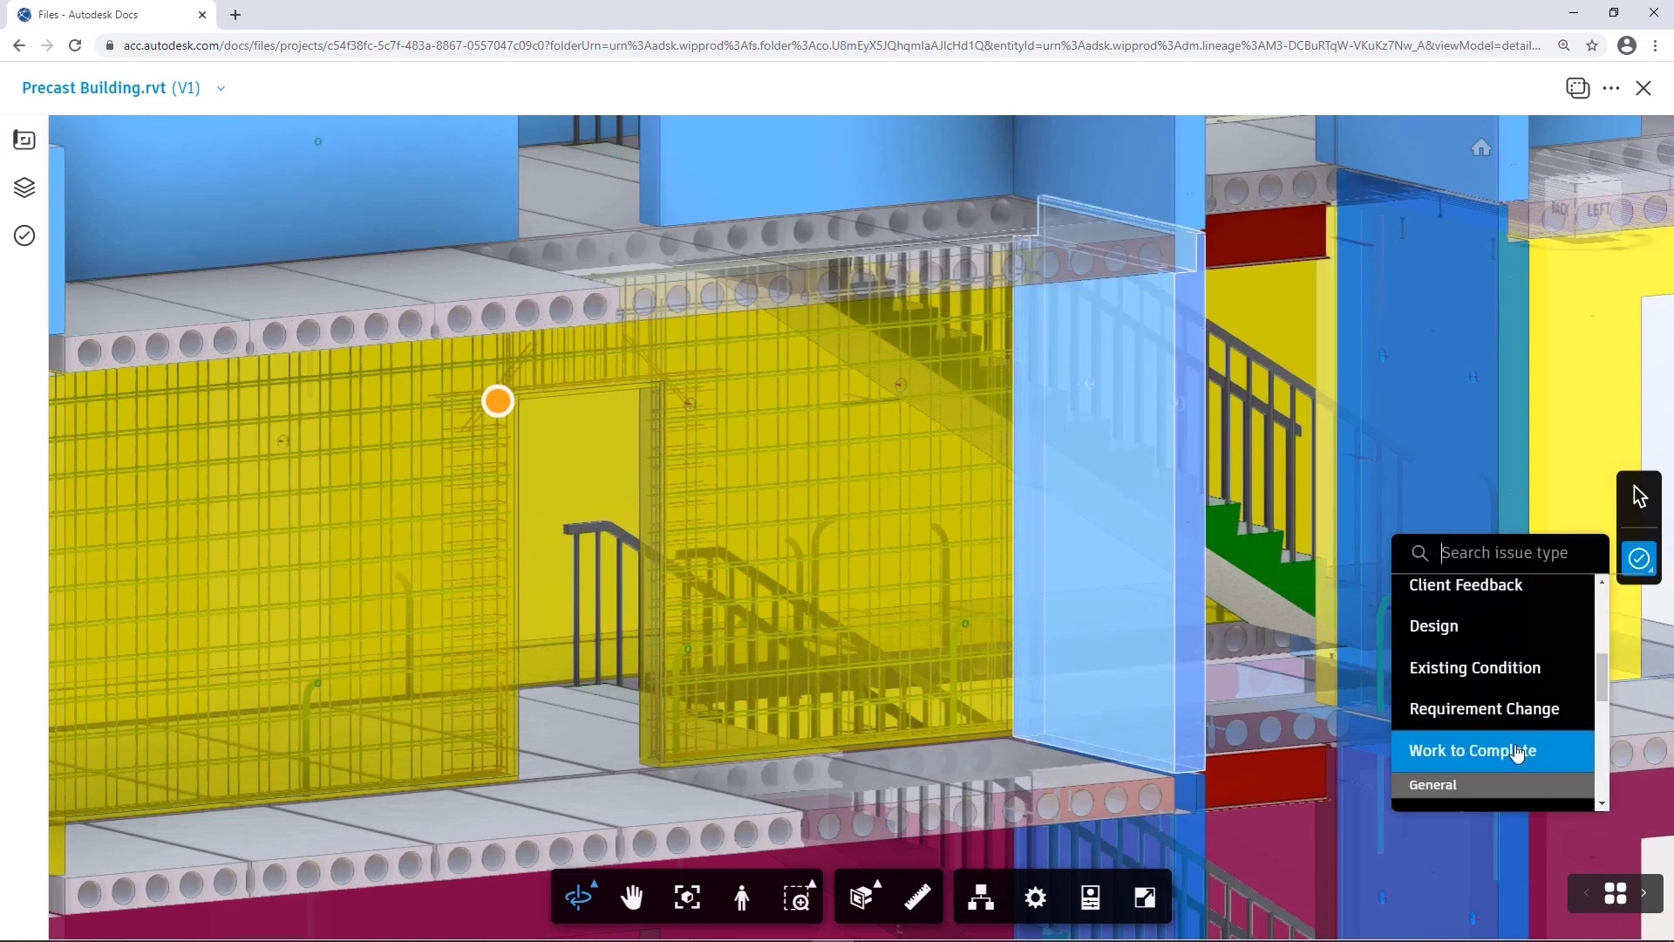
pyautogui.click(1413, 750)
pyautogui.click(1117, 641)
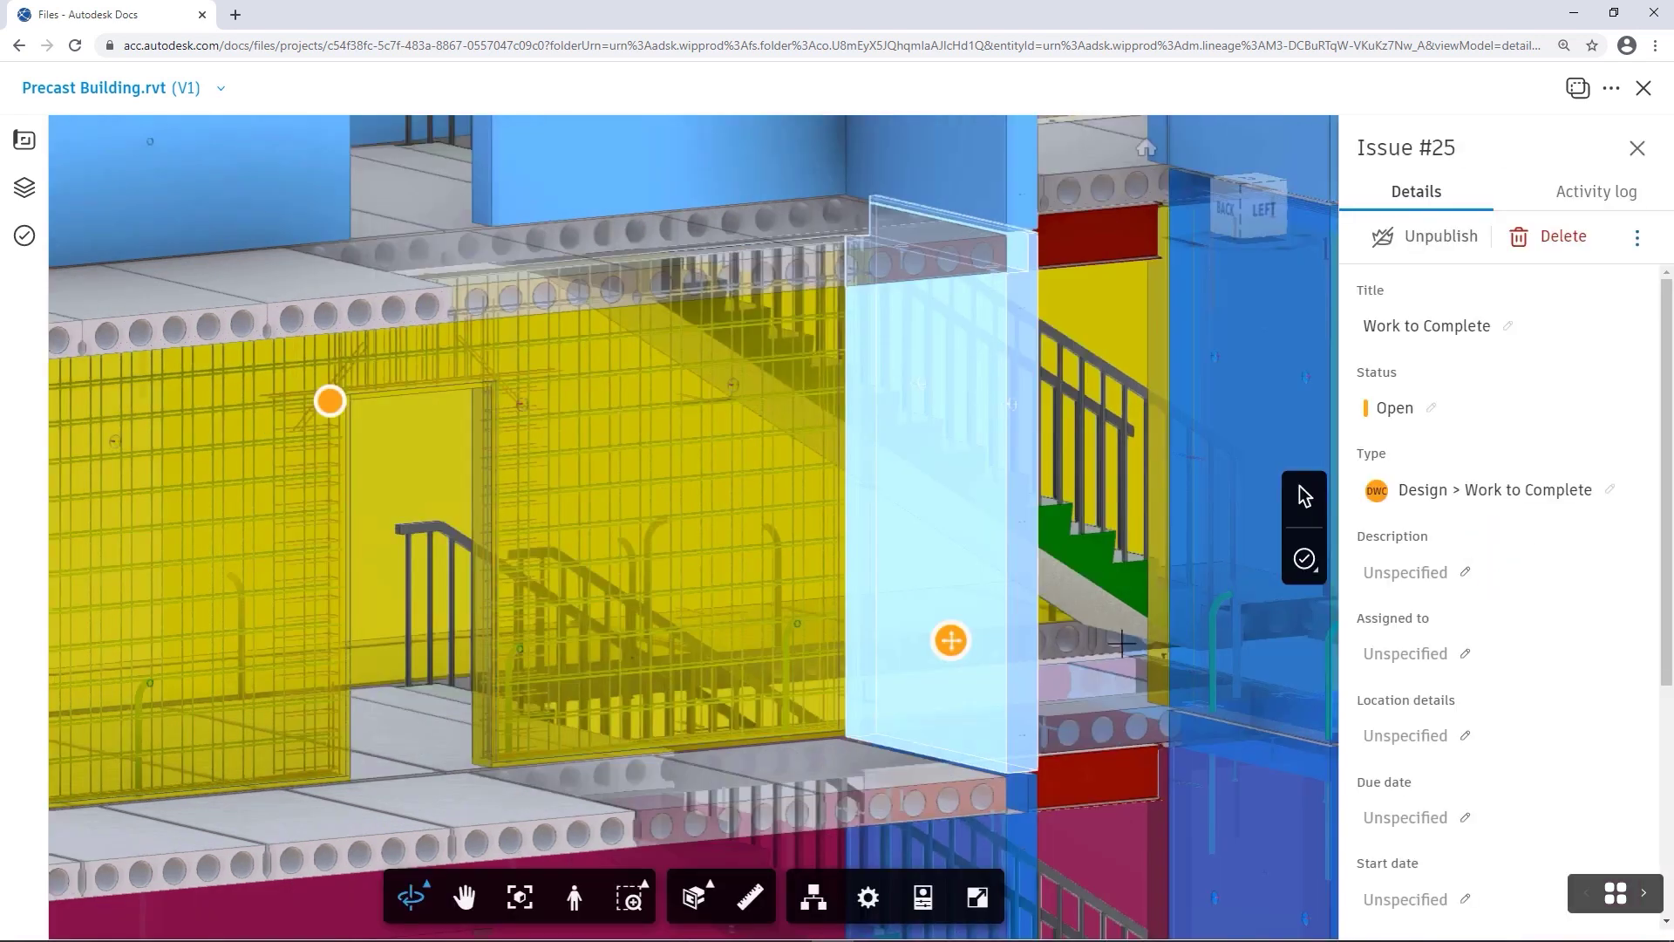
# Title the issue 'Add grout tubes', assign it to a team member, due March 11, 2021.
pyautogui.click(1413, 329)
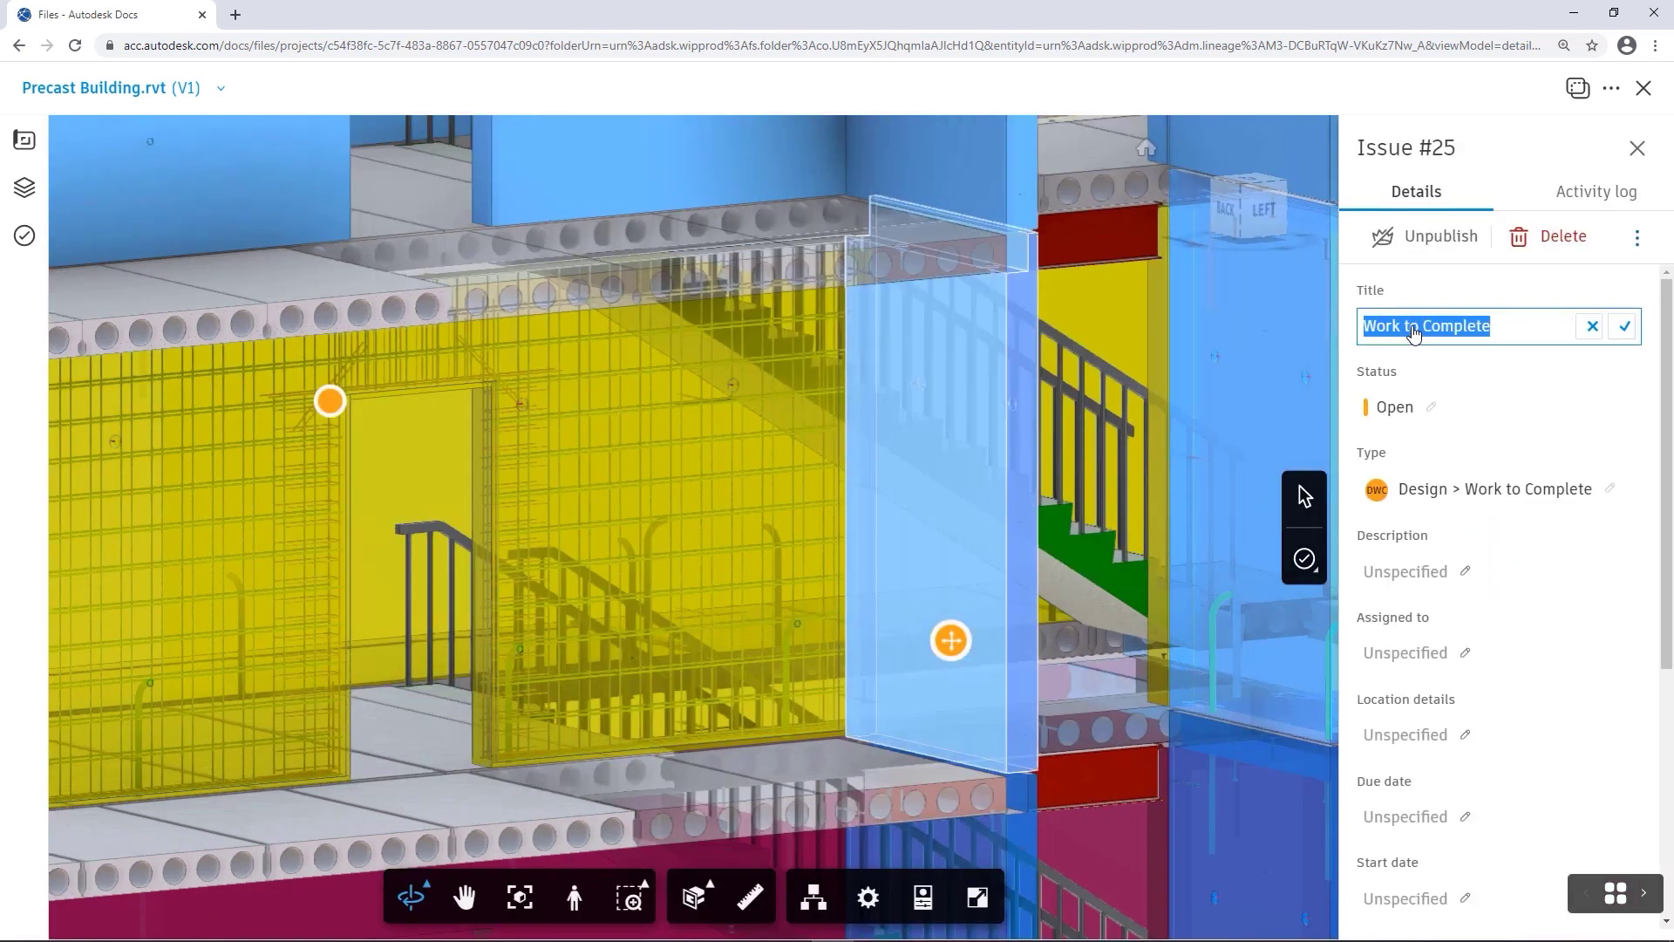
pyautogui.write('Add grout tubes')
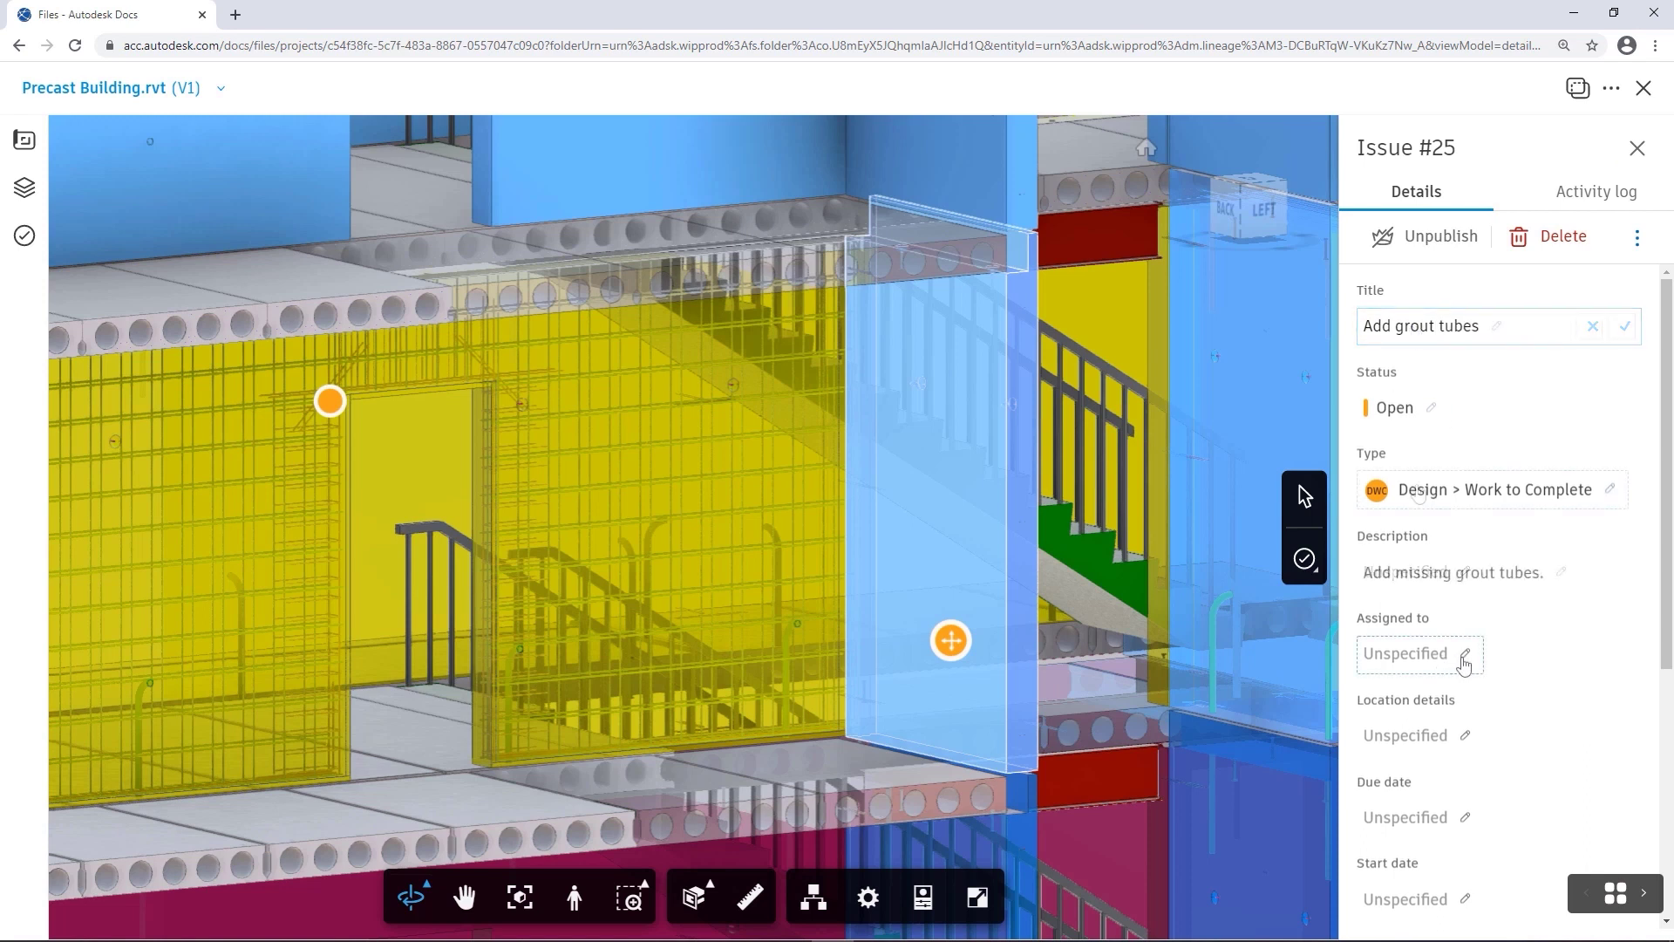
pyautogui.click(1463, 653)
pyautogui.write('Tom')
pyautogui.click(1459, 727)
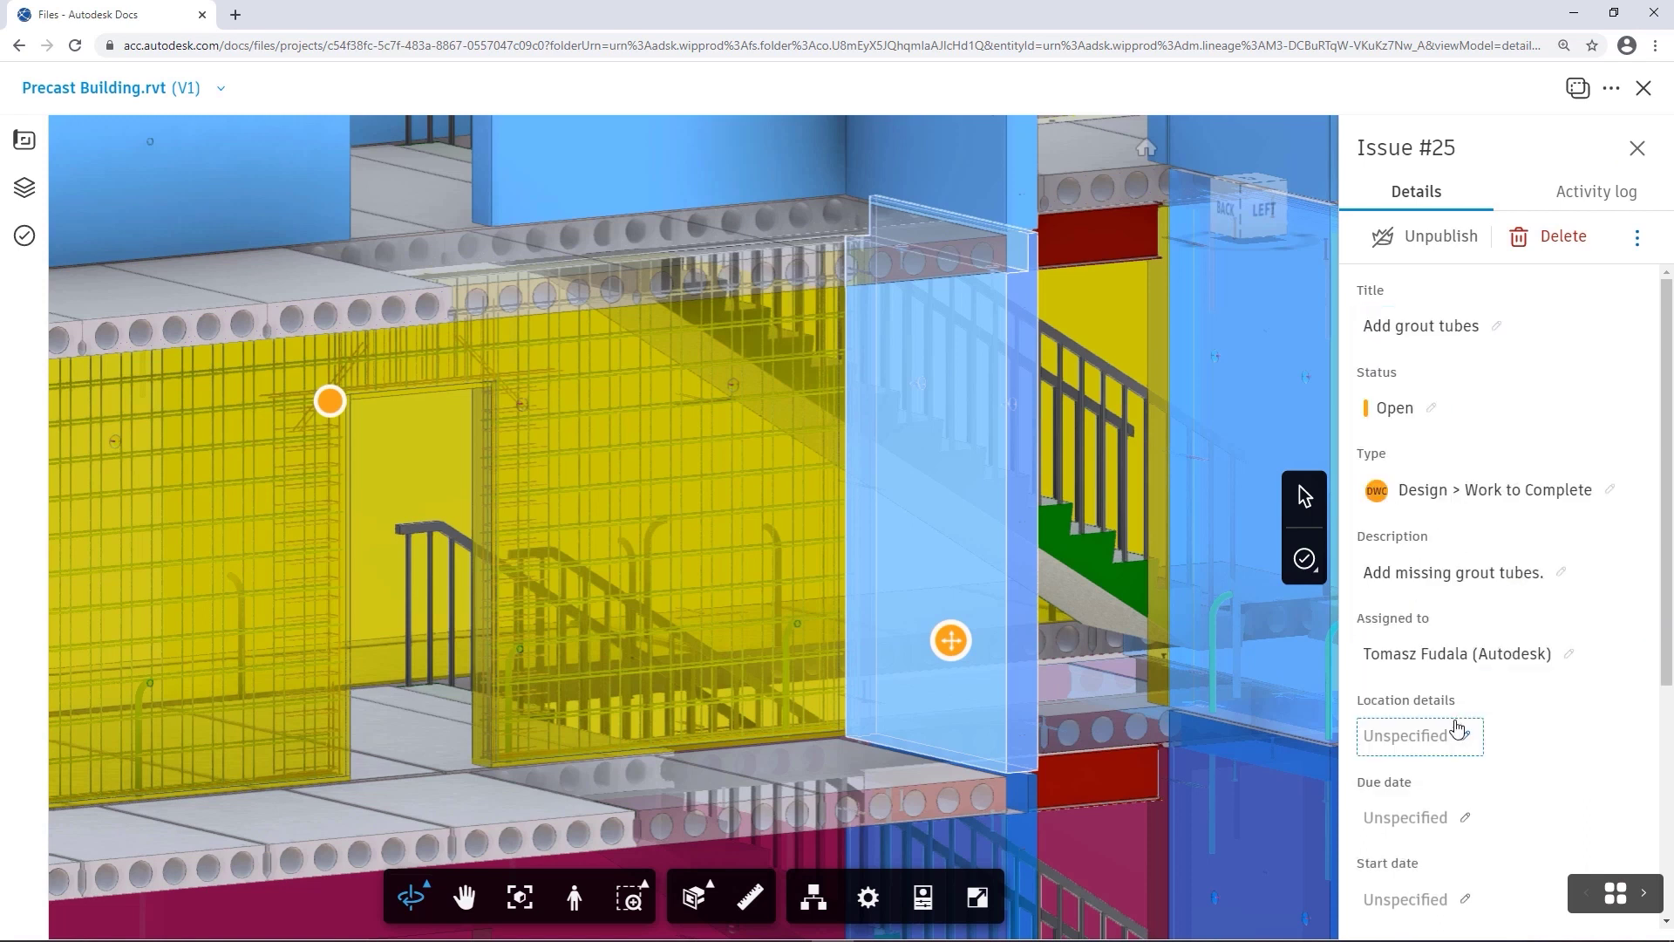
pyautogui.click(1424, 825)
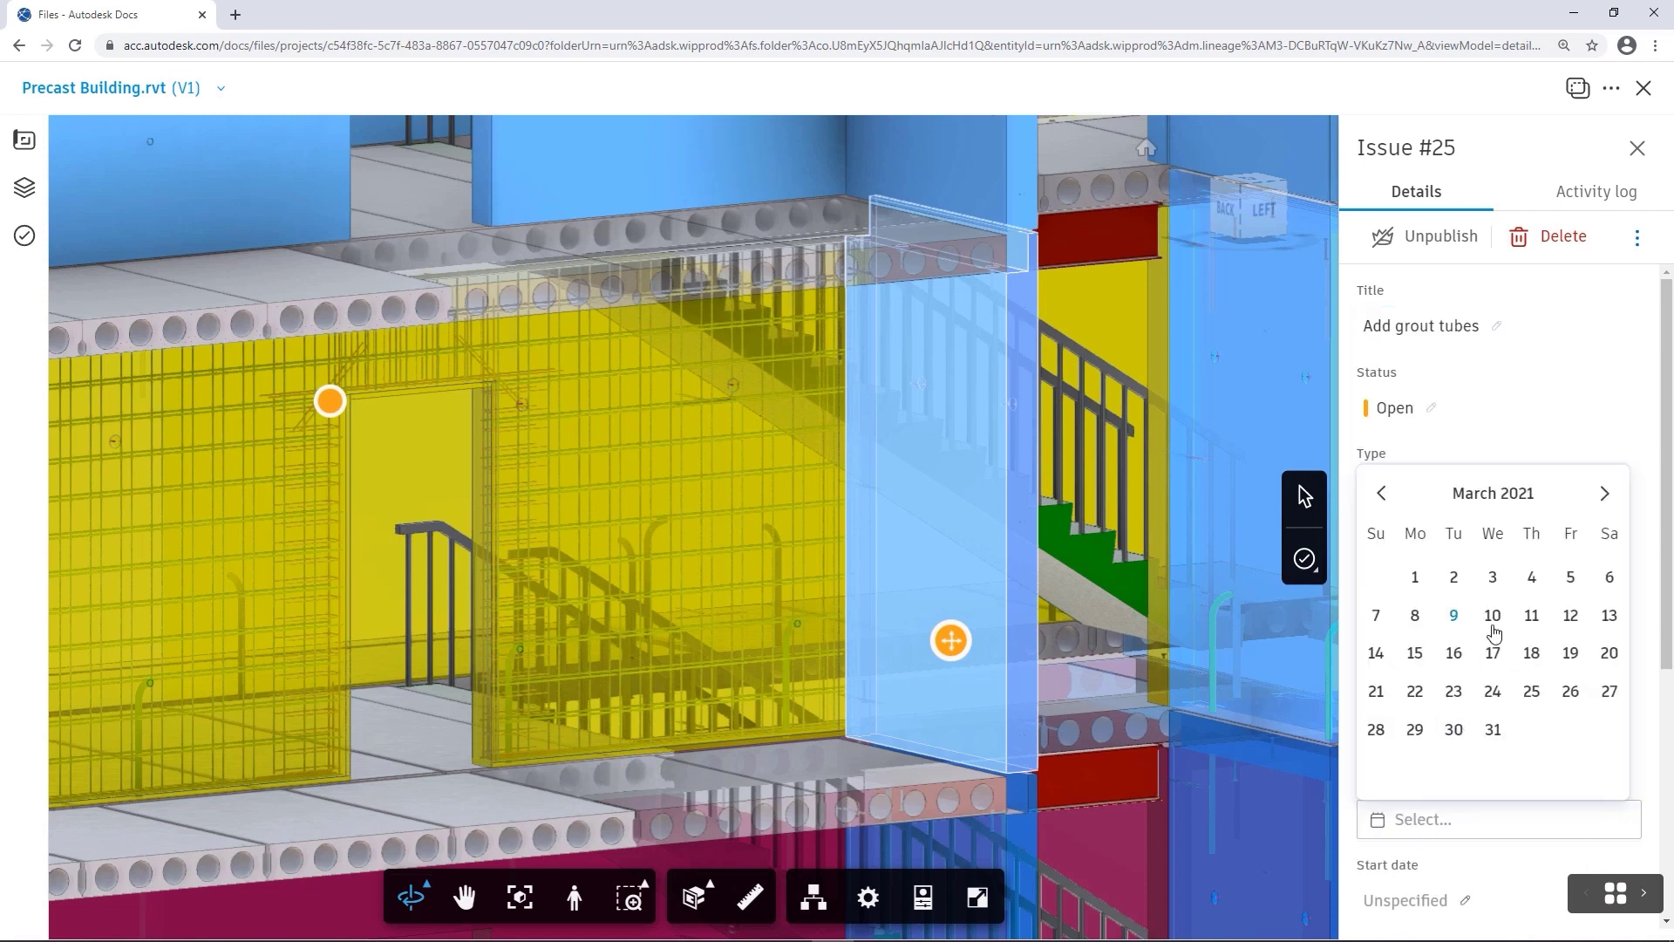
pyautogui.click(1531, 615)
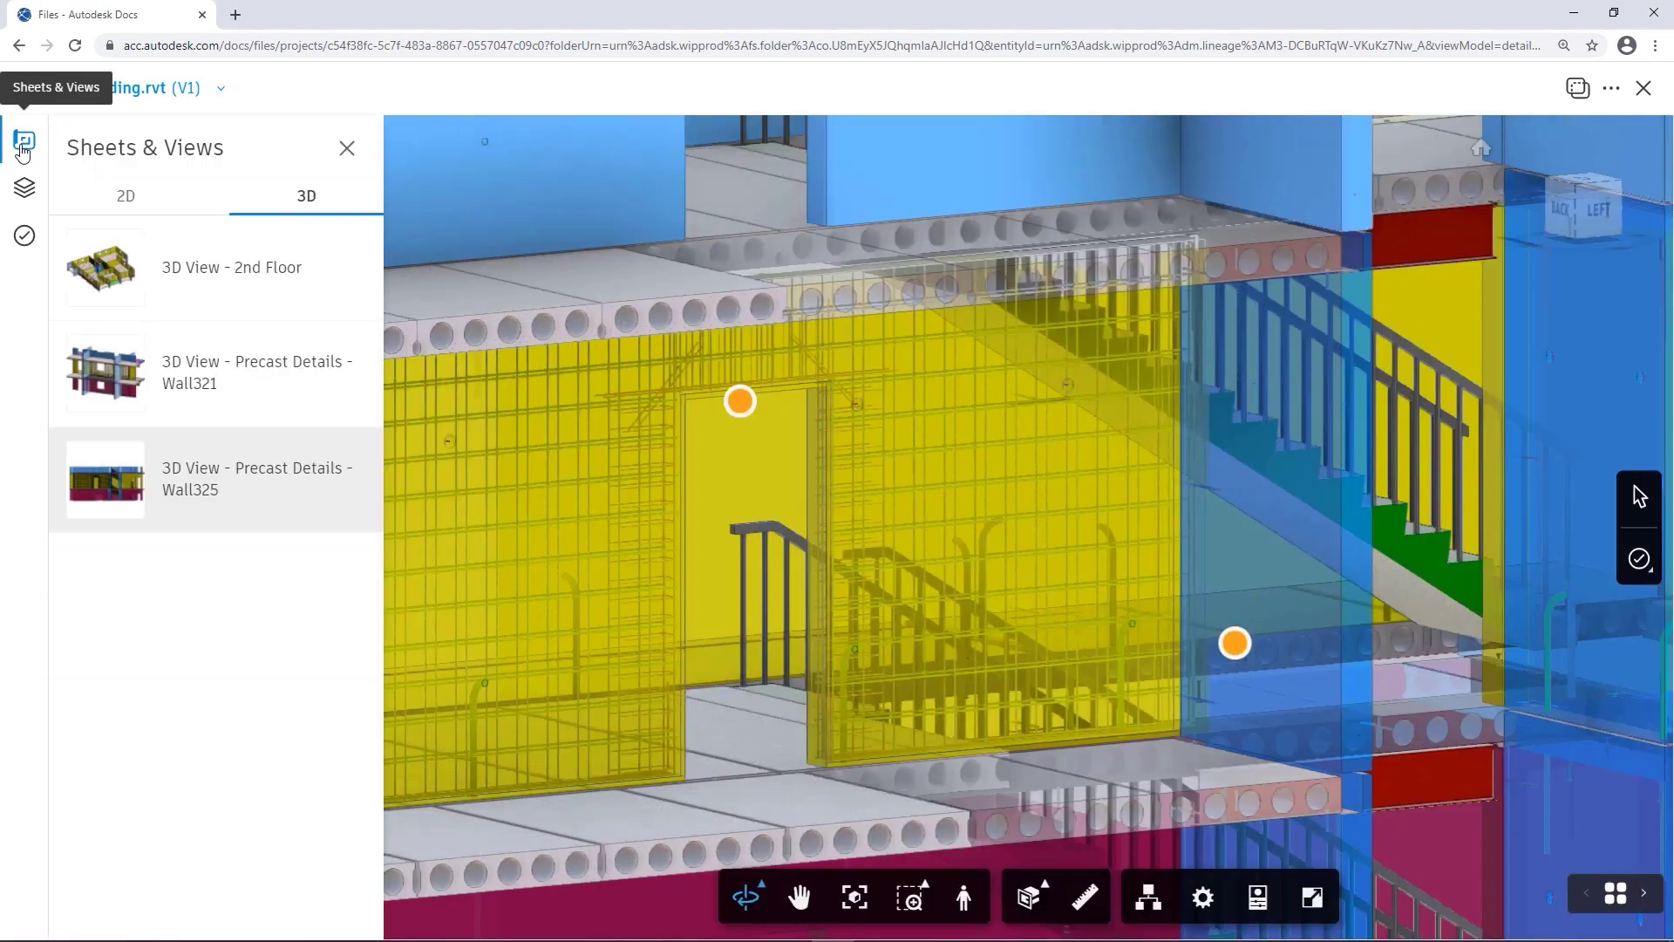
# Open the 2D Solid Wall321 - Sheet from Sheets & Views.
pyautogui.click(116, 198)
pyautogui.click(172, 482)
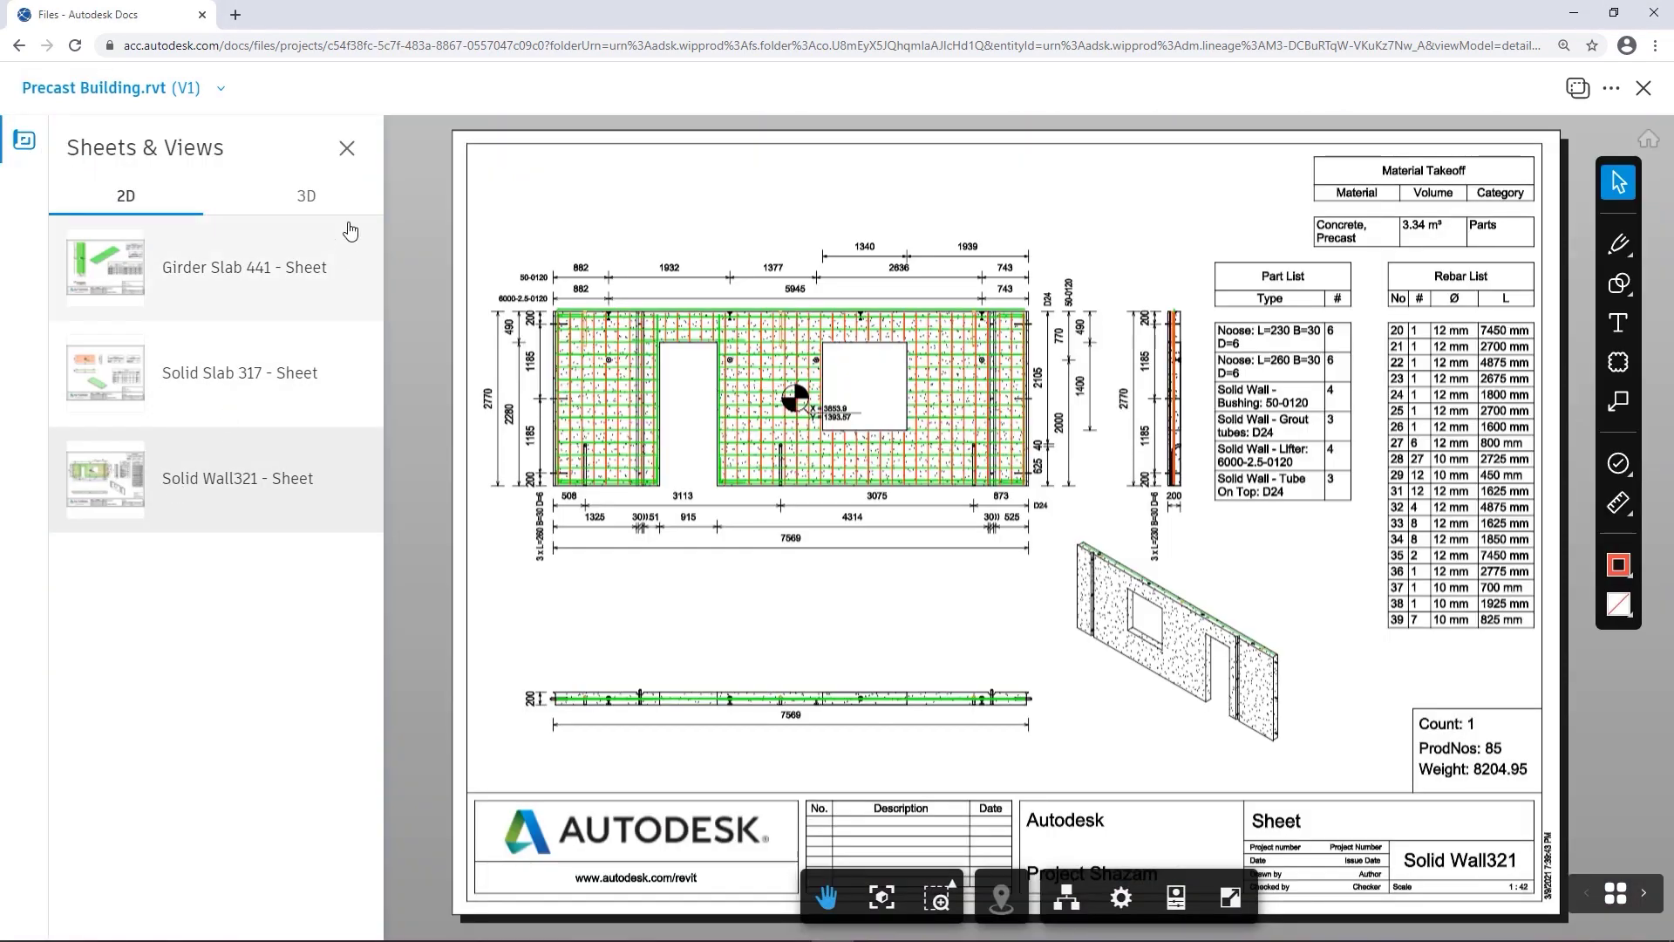
pyautogui.click(349, 152)
pyautogui.scroll(6, 715, 353)
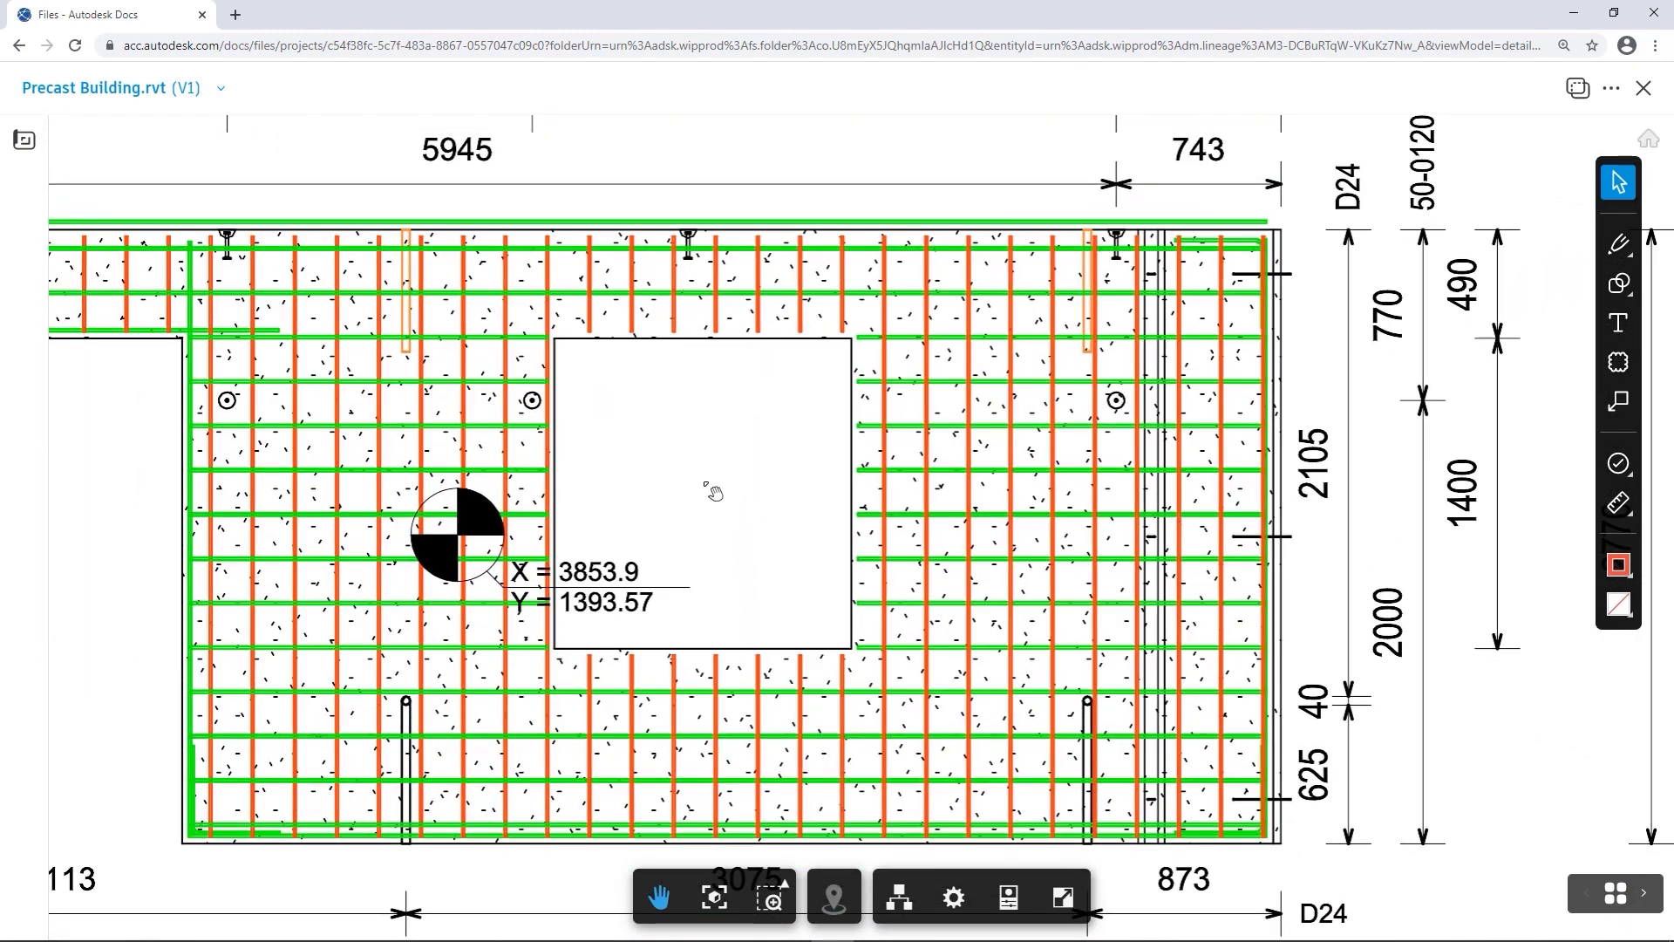
# Draw a cloud markup around the wall's window opening.
pyautogui.click(1618, 362)
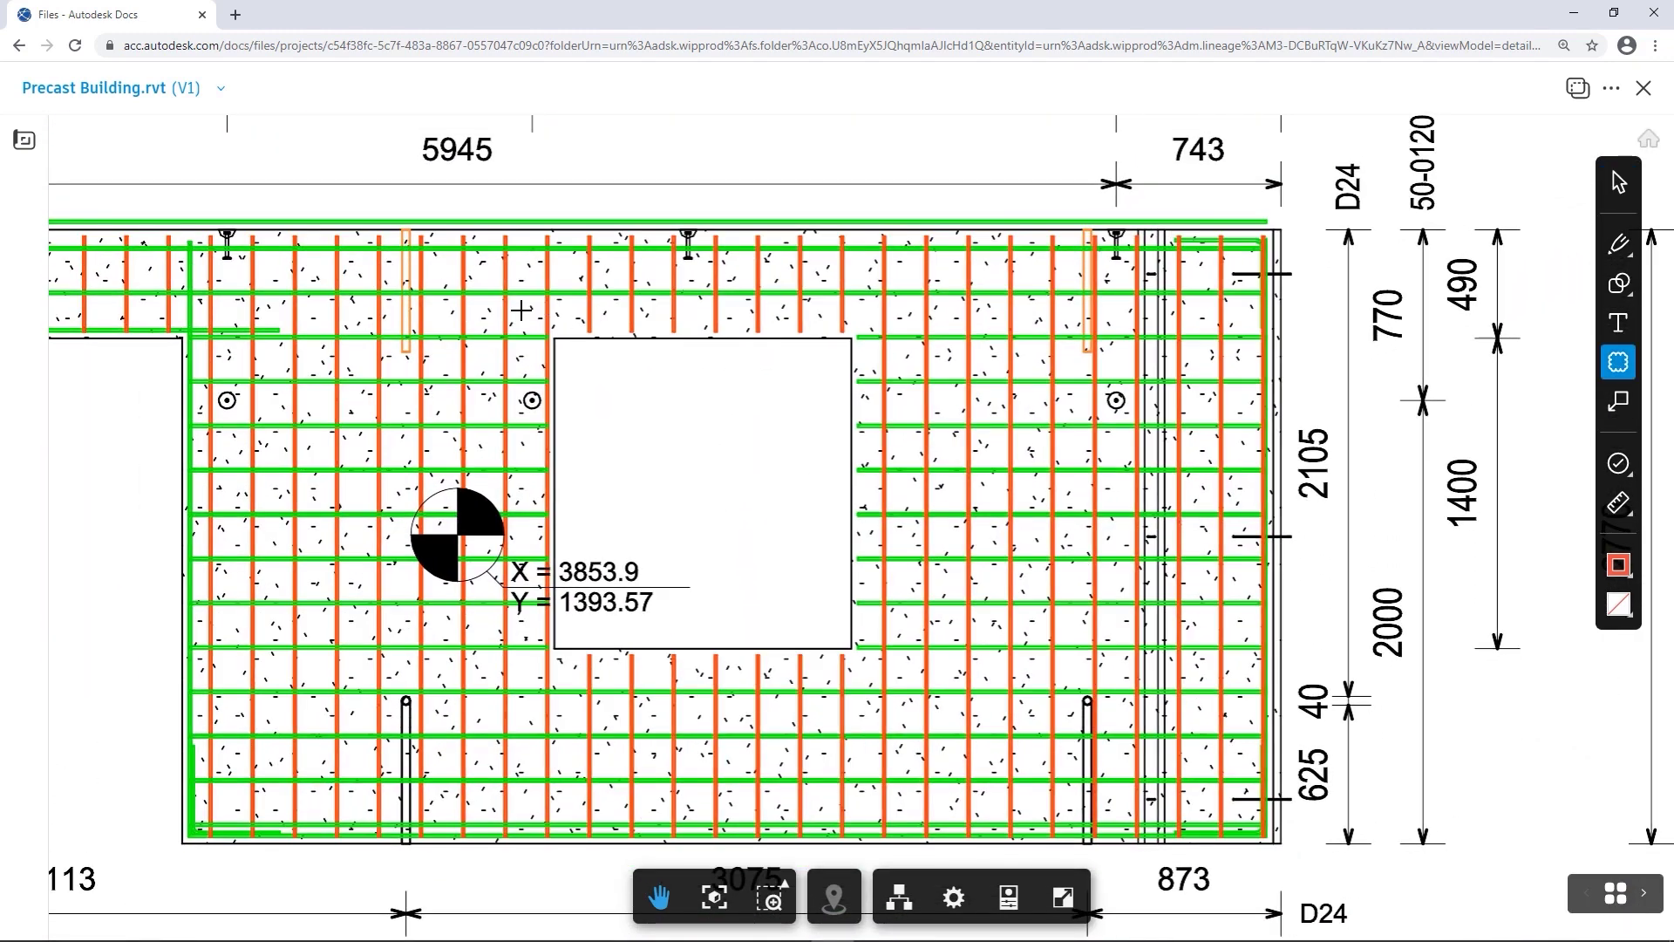
pyautogui.moveTo(521, 310); pyautogui.dragTo(874, 669)
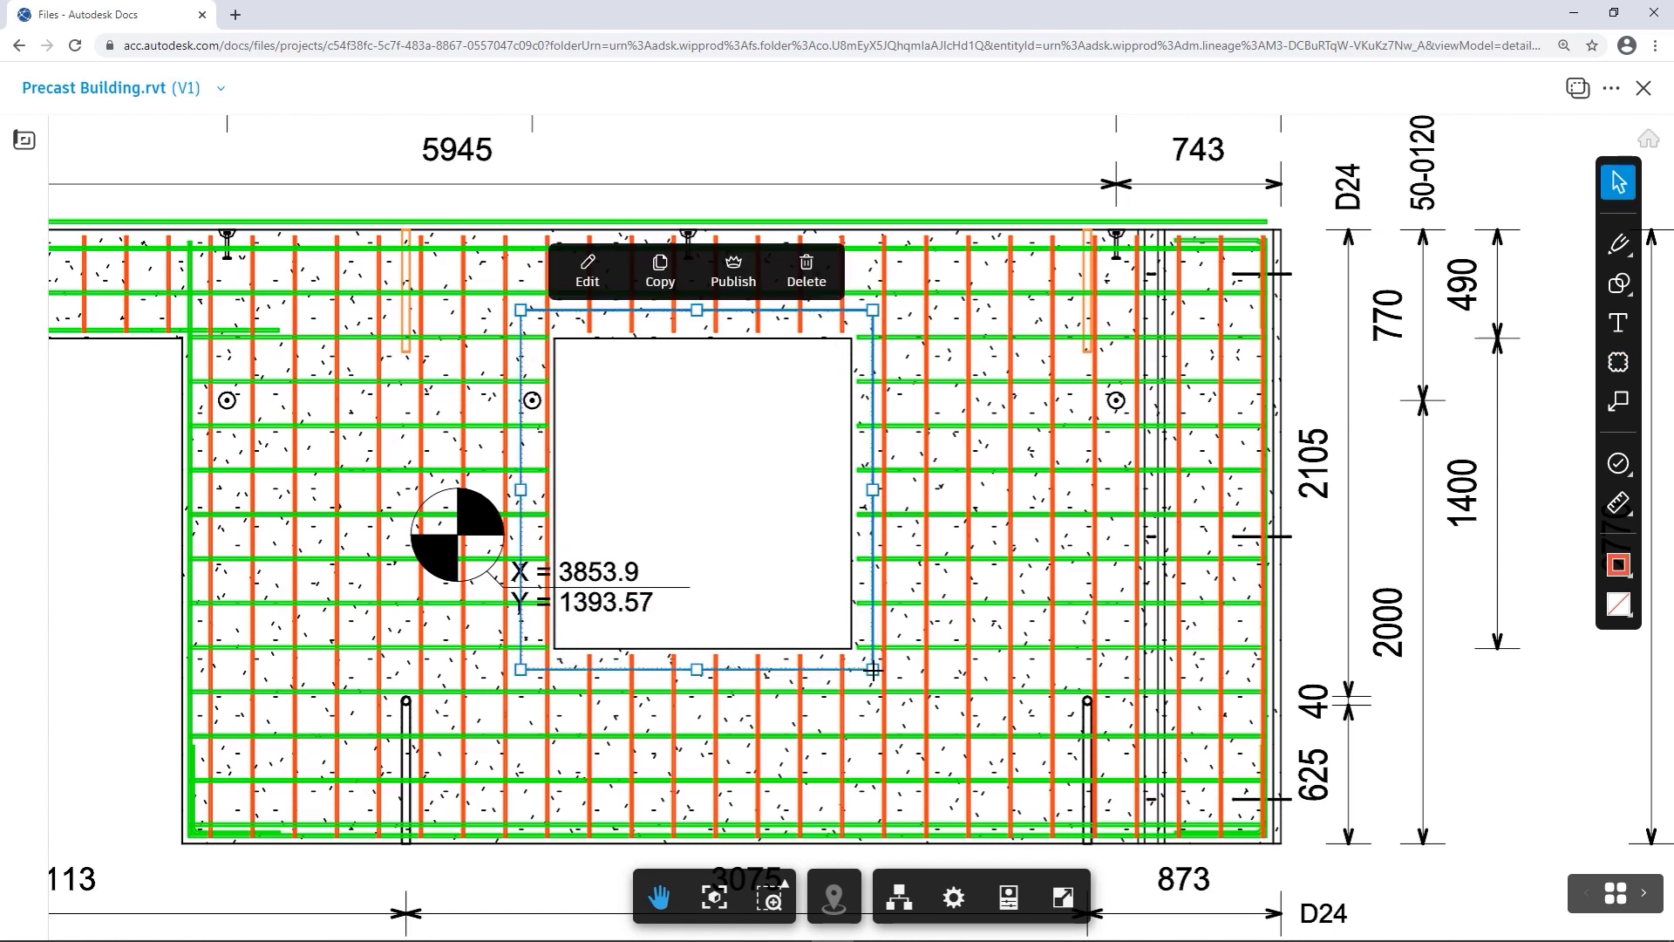
pyautogui.click(588, 270)
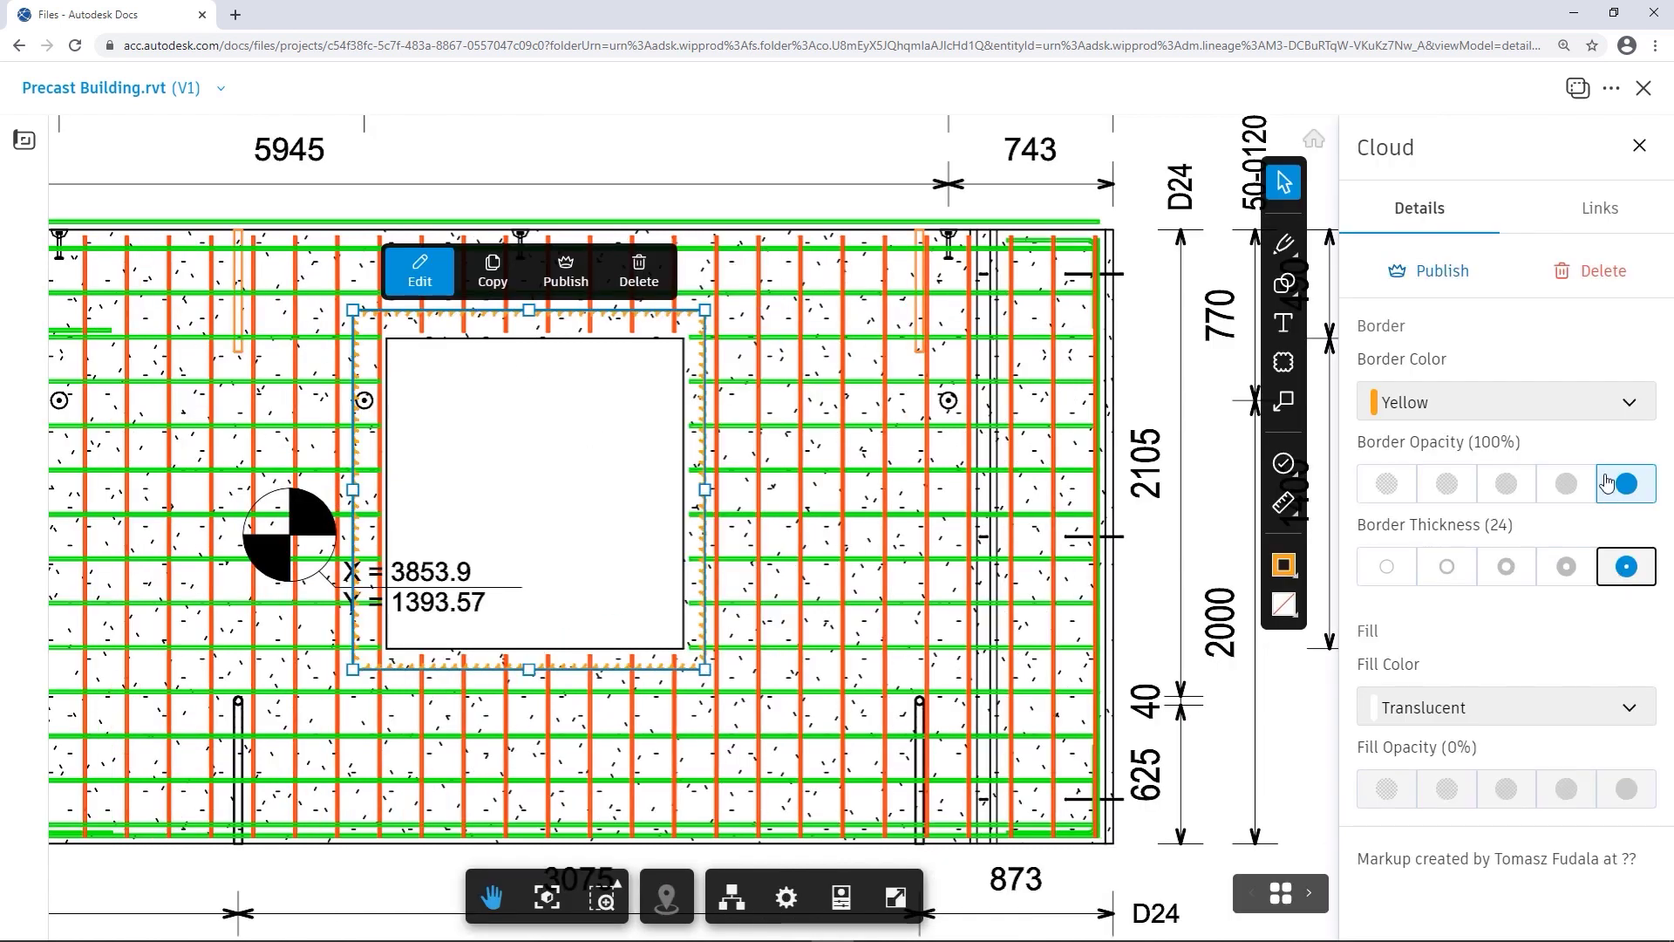
pyautogui.click(1639, 147)
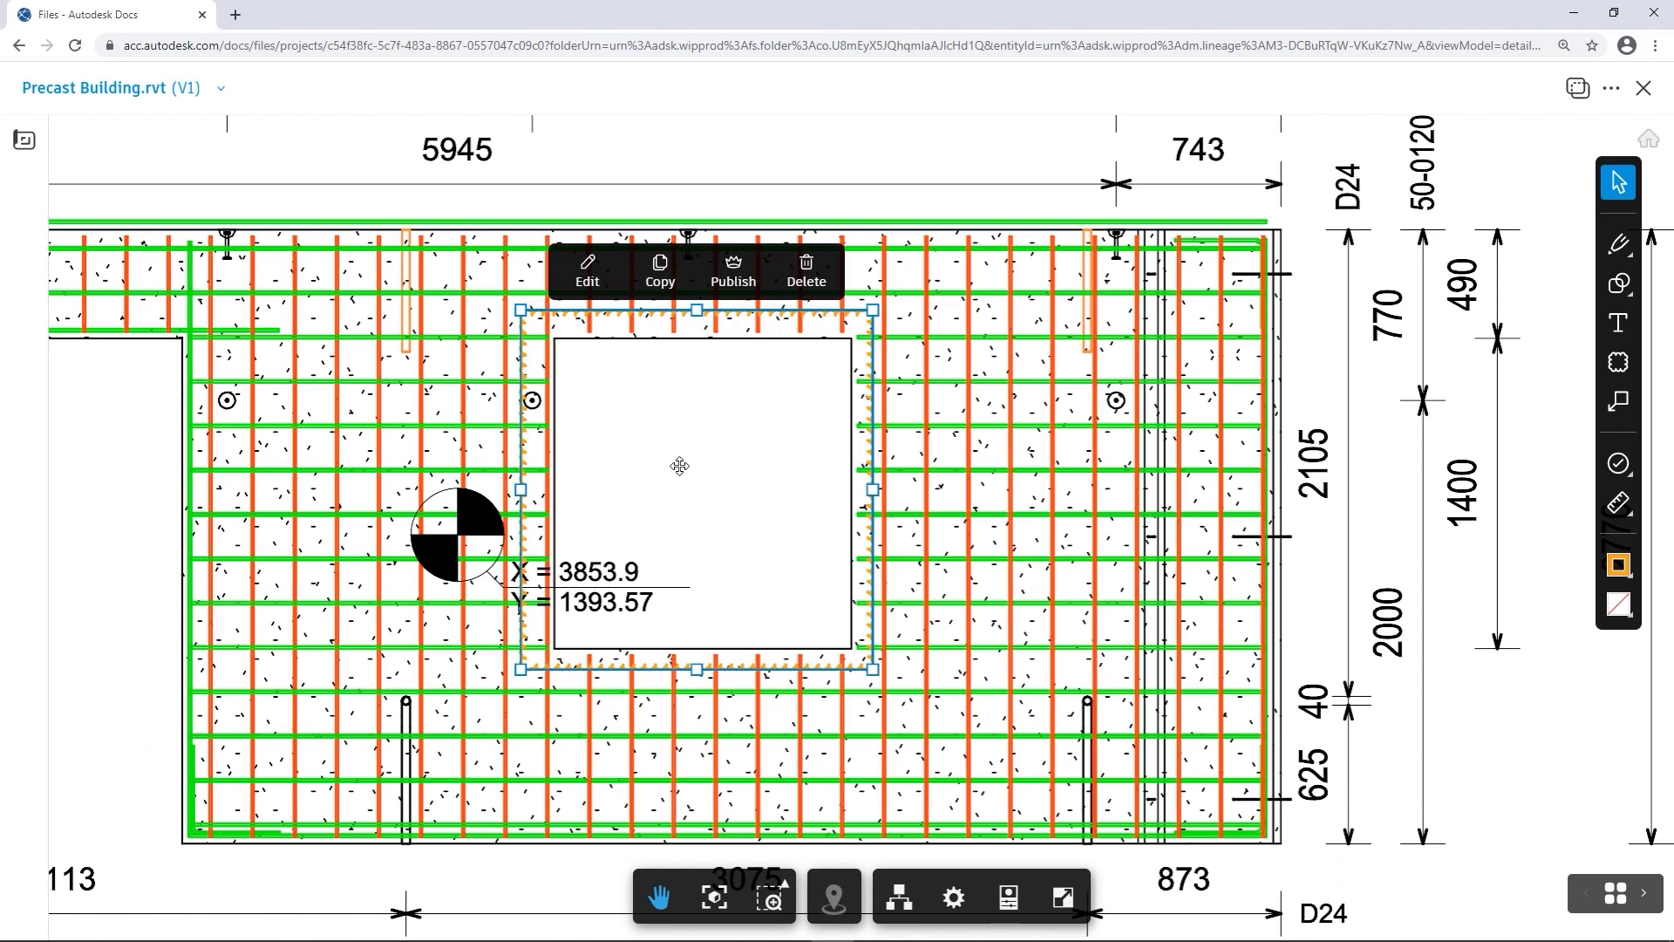
# Add a yellow, size 112 text markup reading 'Add Missing Rebars' inside the opening.
pyautogui.click(1620, 327)
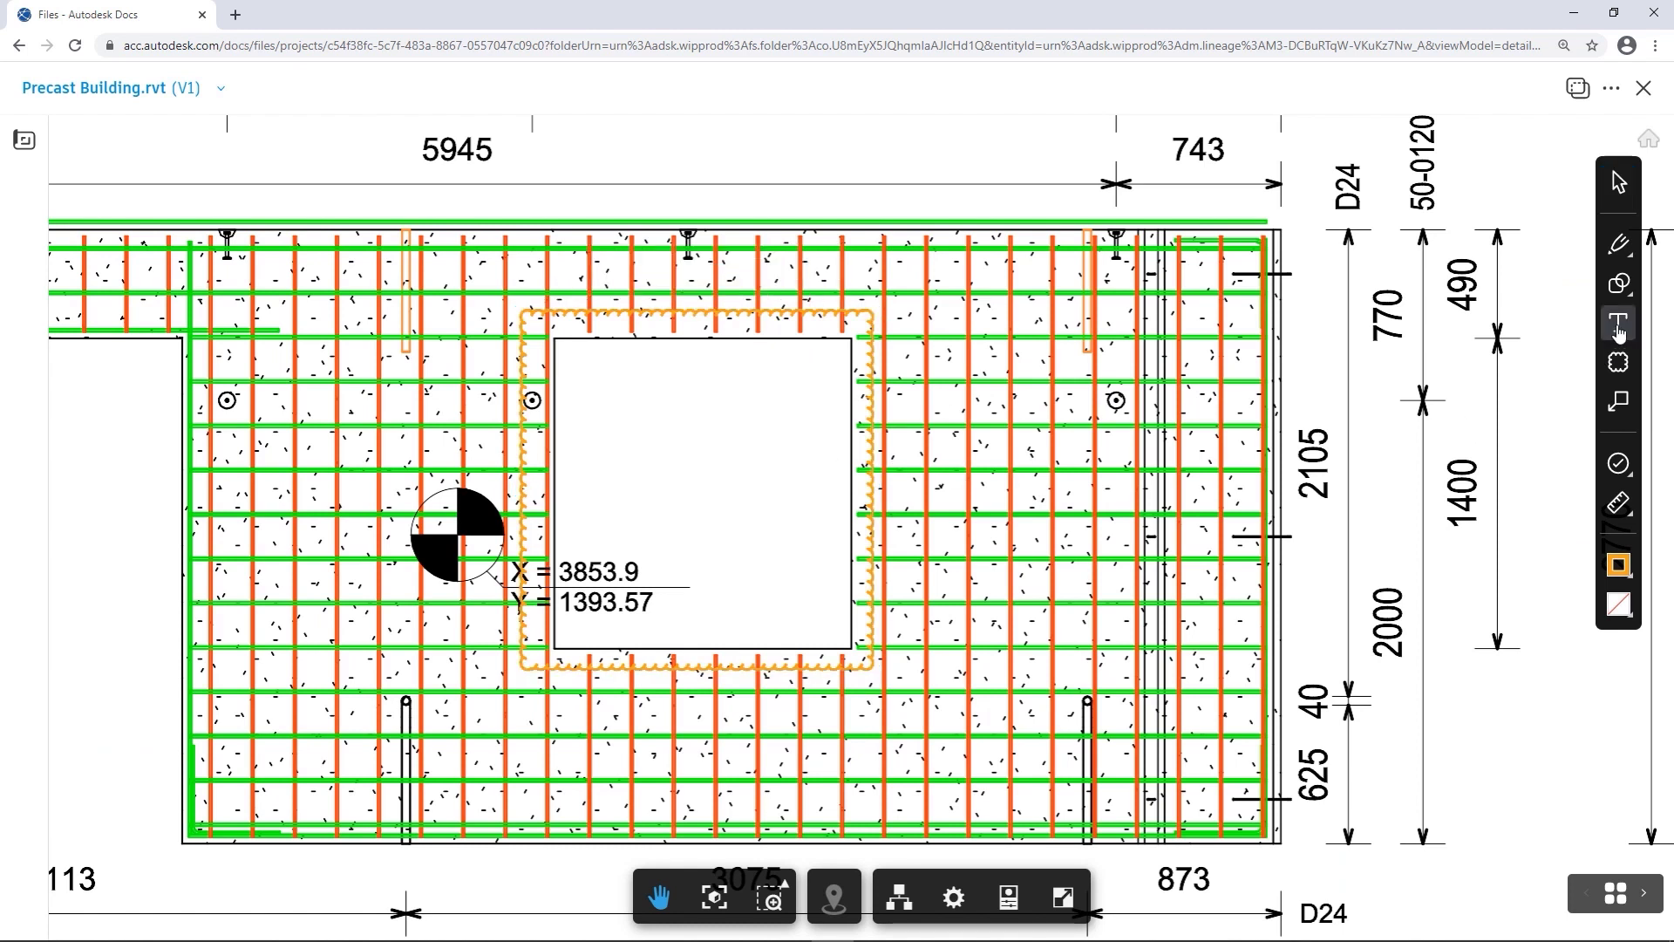
pyautogui.click(654, 449)
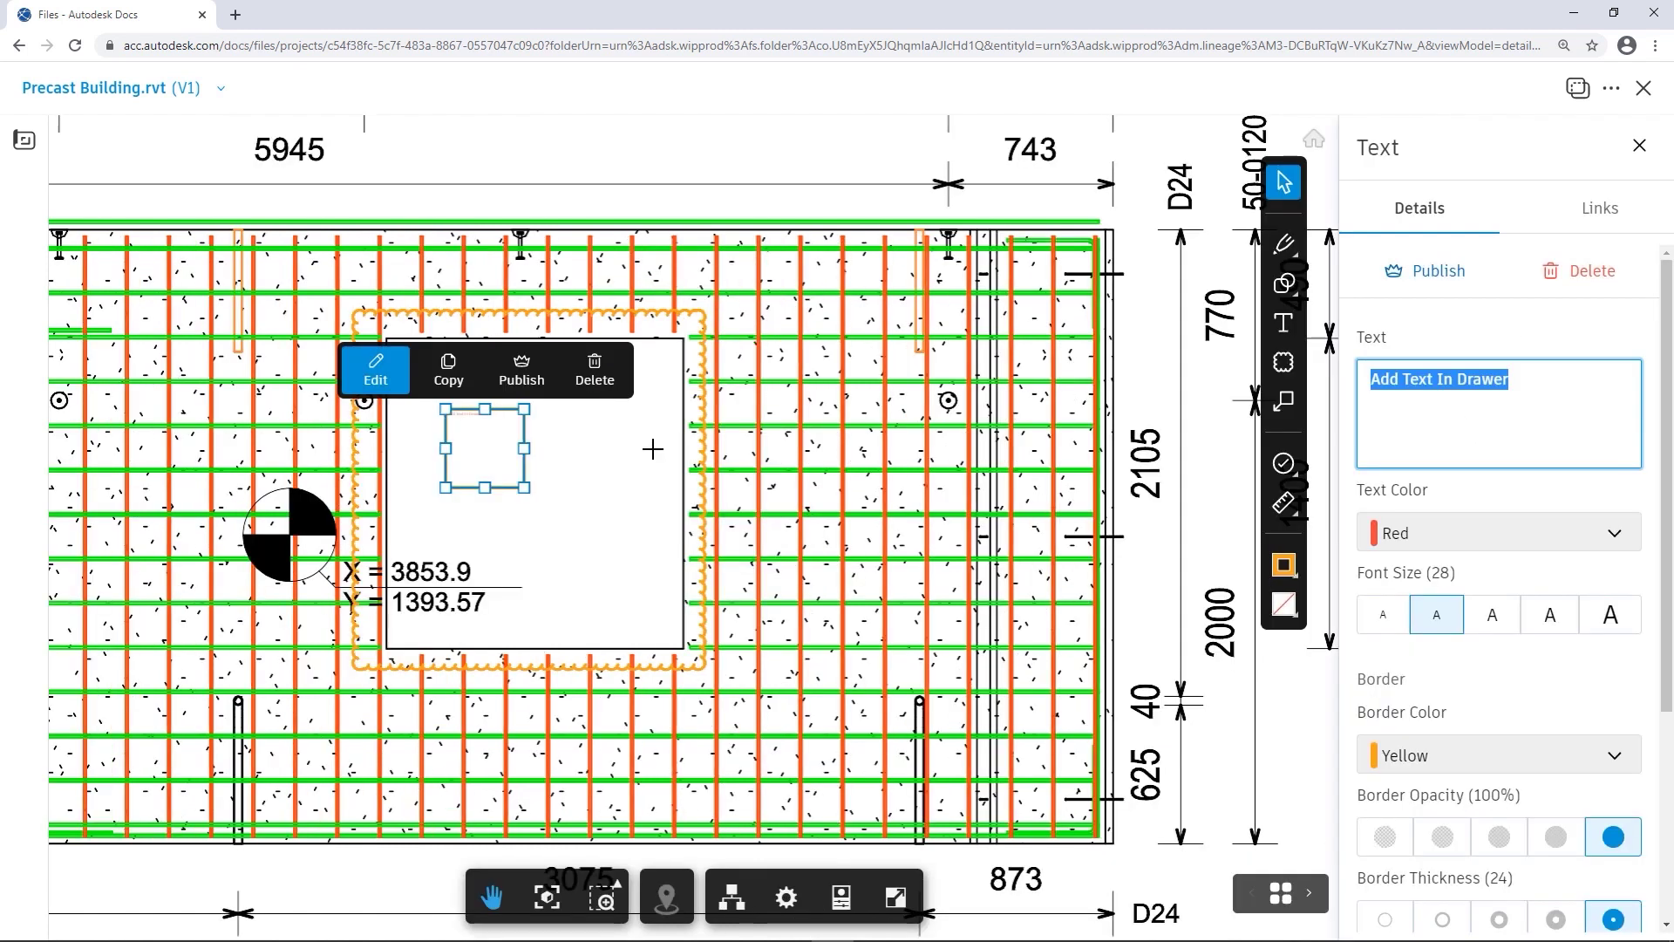
pyautogui.click(1611, 614)
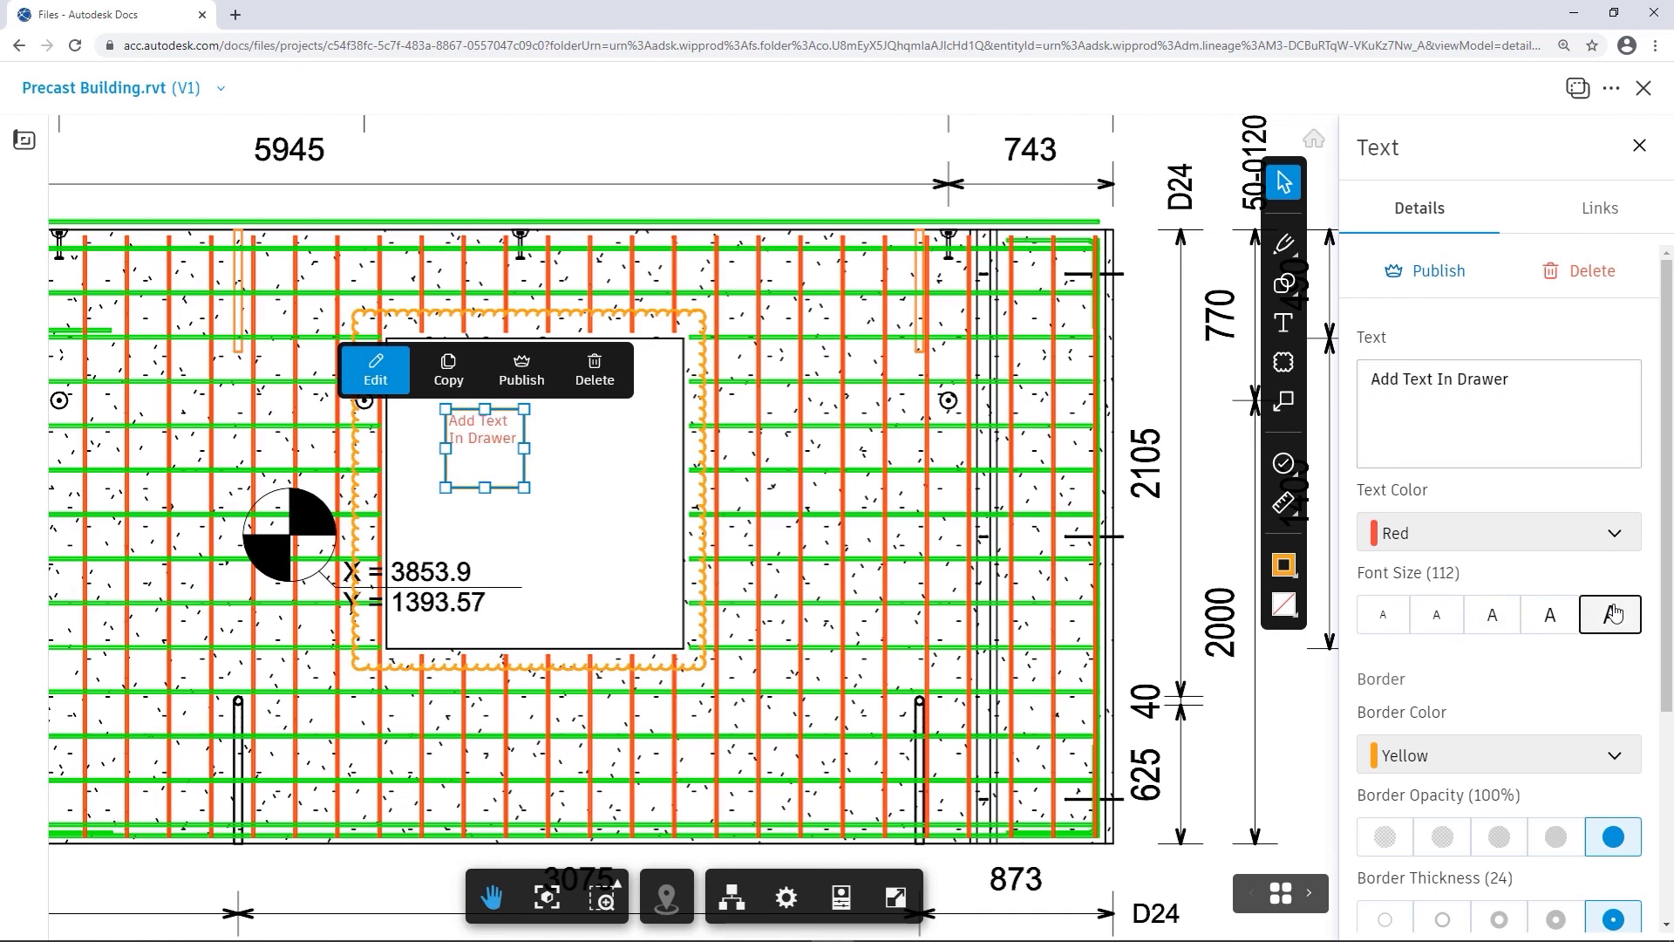
pyautogui.click(1498, 533)
pyautogui.click(1466, 636)
pyautogui.tripleClick(1505, 381)
pyautogui.moveTo(1505, 381)
pyautogui.mouseDown()
pyautogui.moveTo(1419, 371)
pyautogui.moveTo(1517, 380)
pyautogui.mouseUp()
pyautogui.write('Miss')
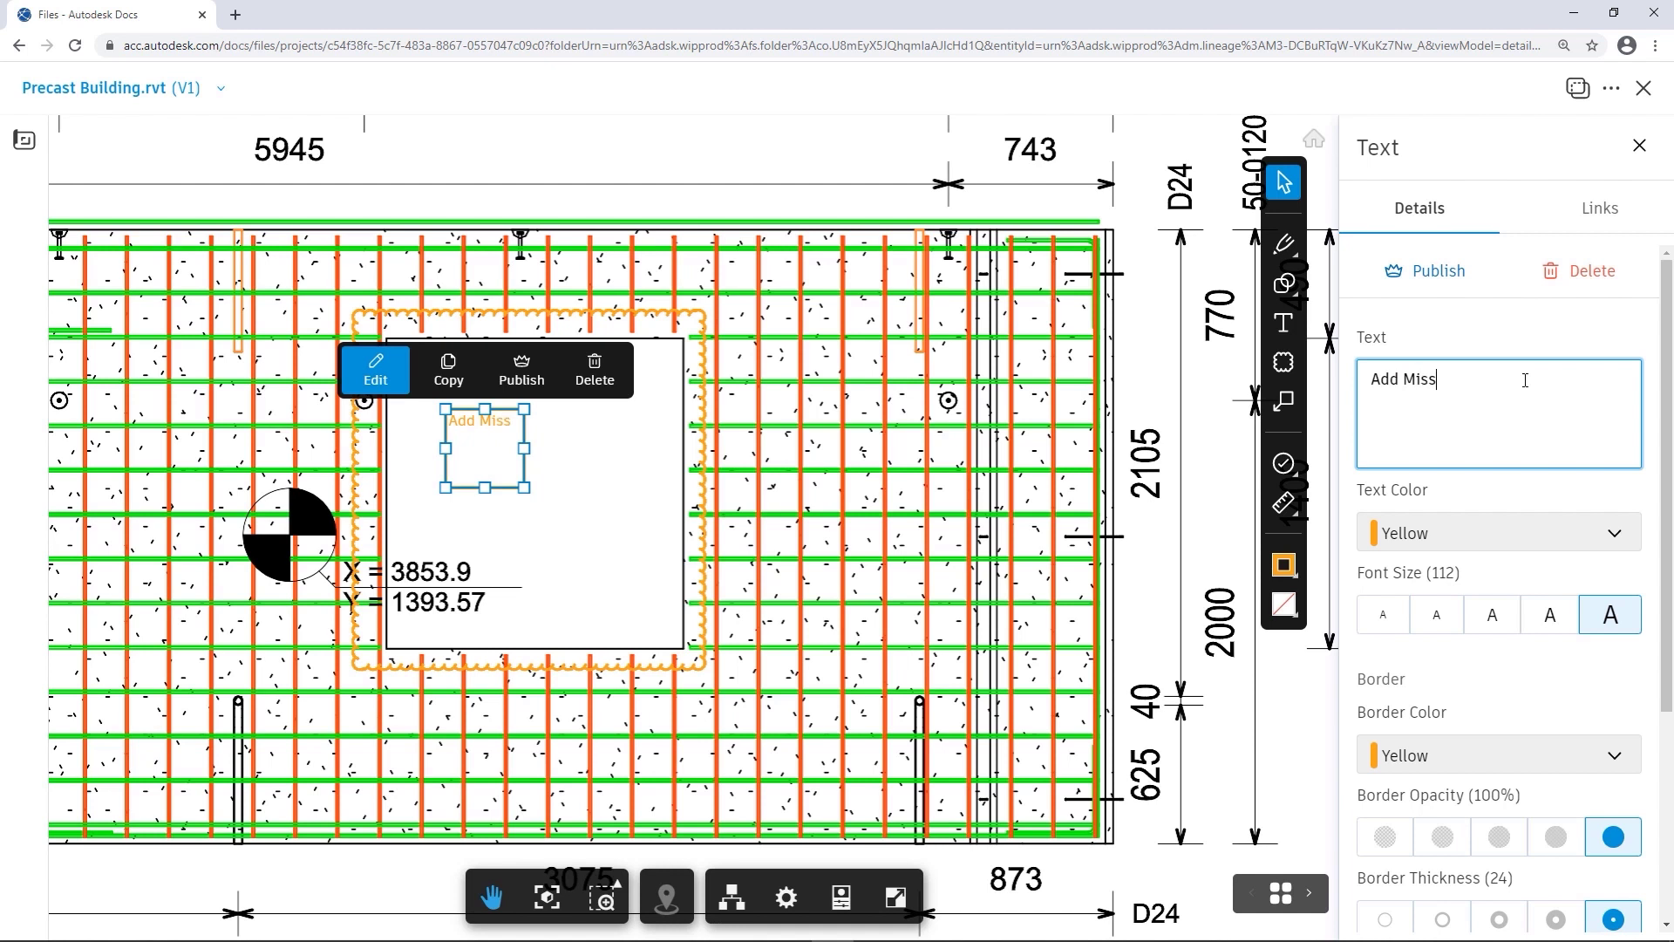
pyautogui.write('ing Rebars')
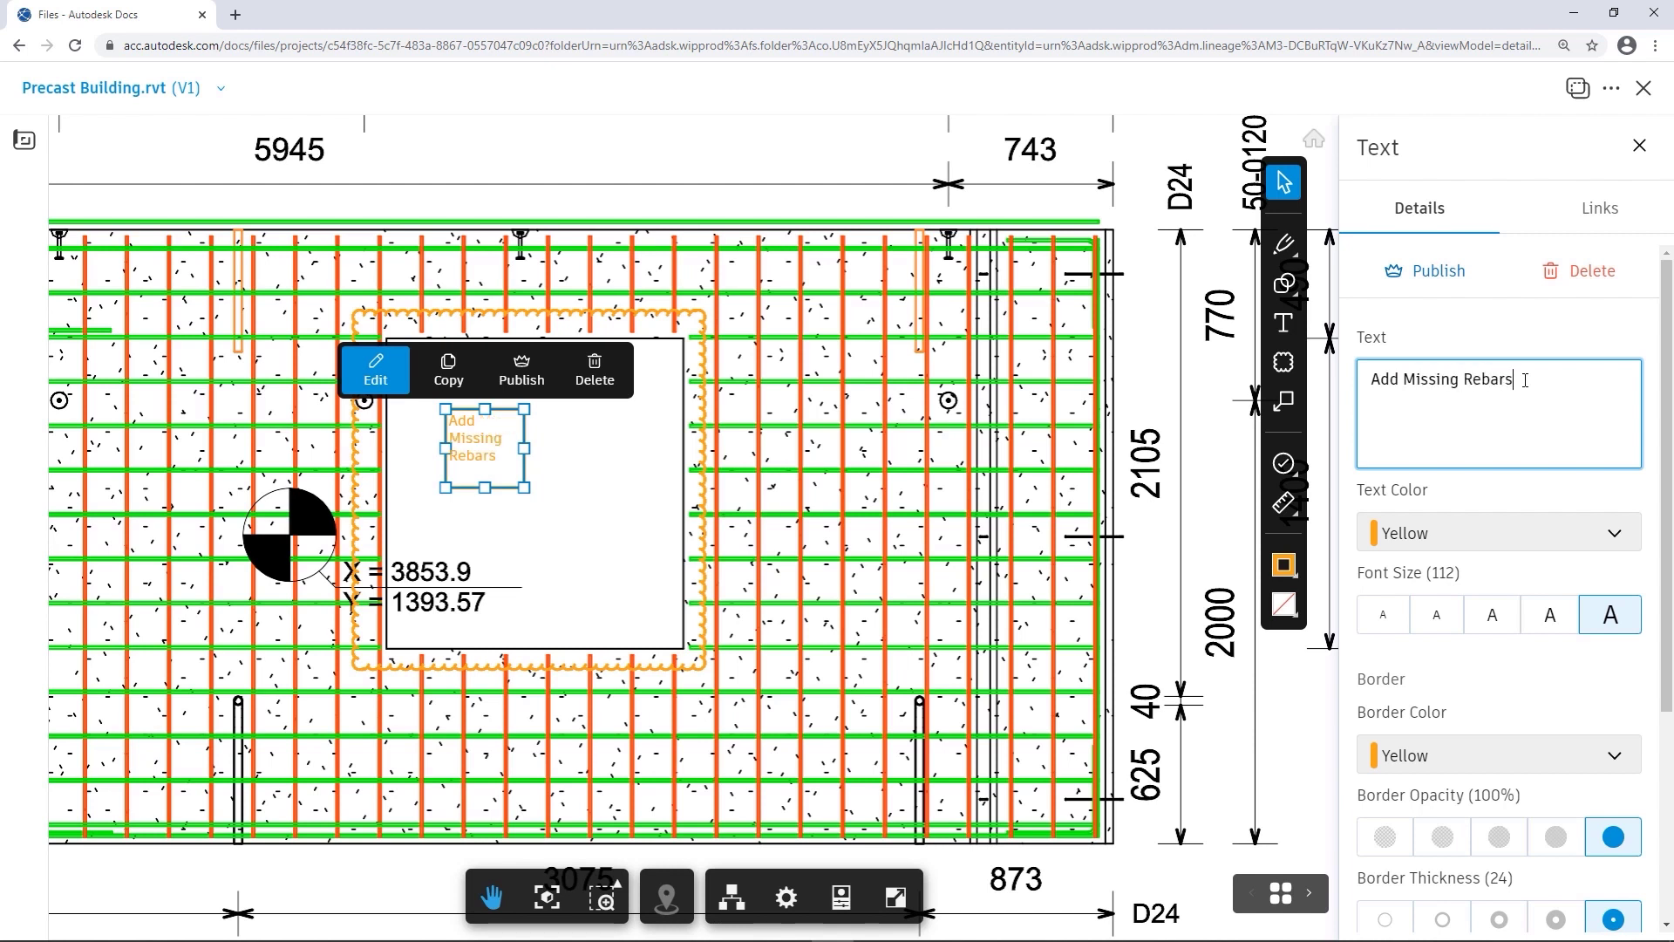
pyautogui.press('Escape')
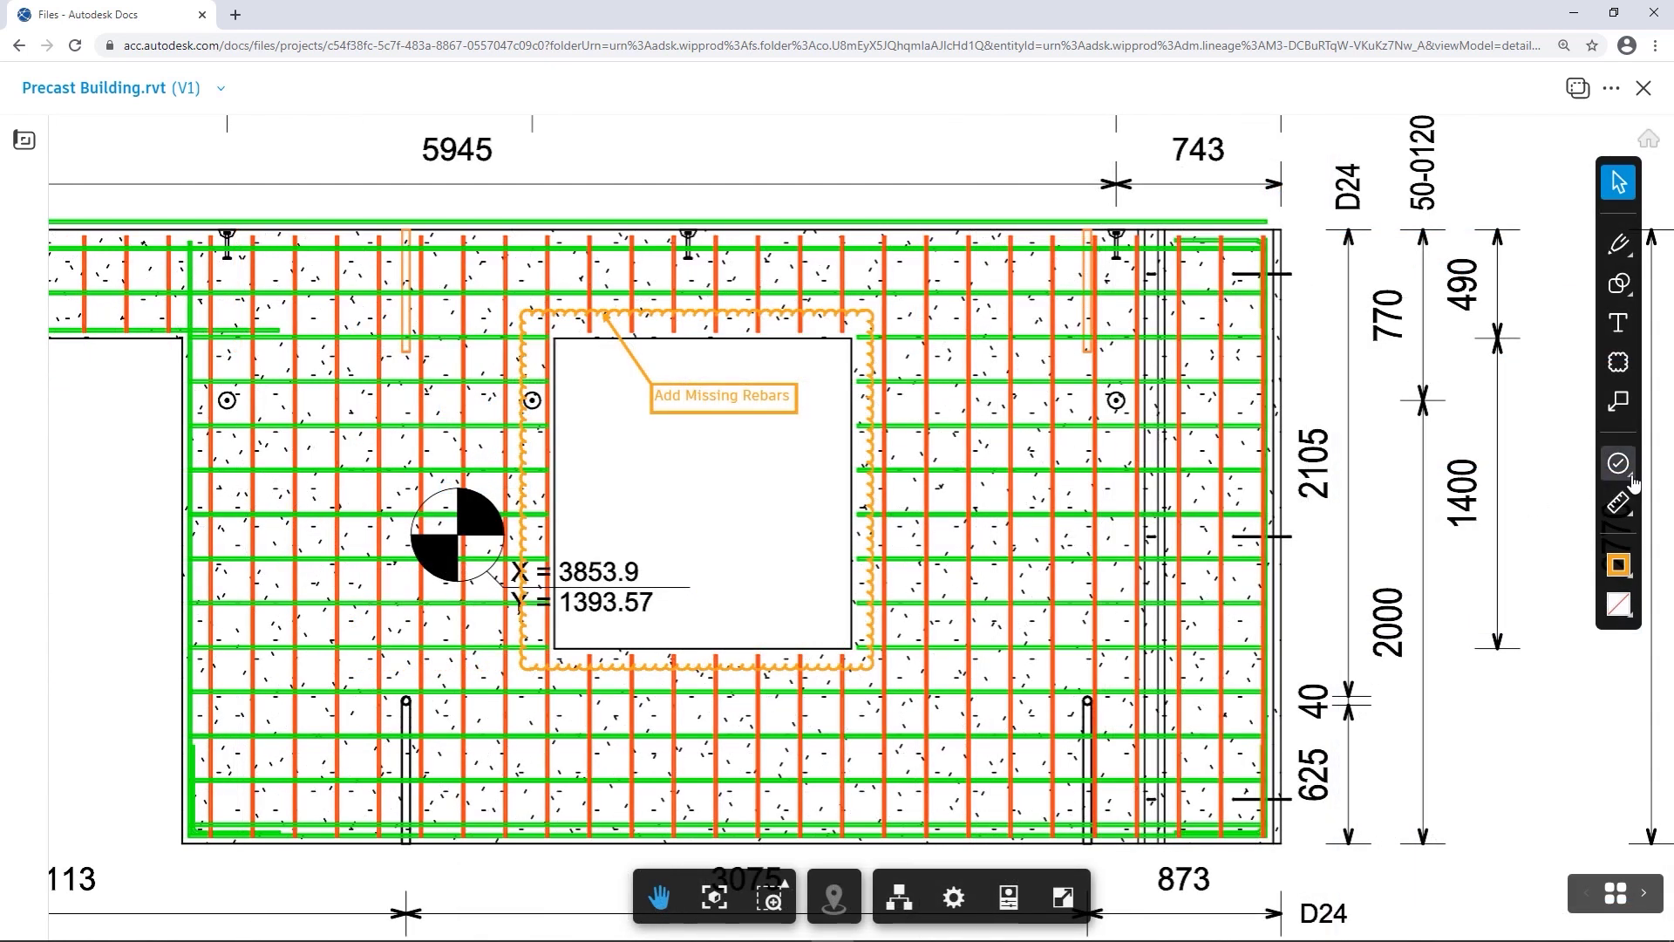
# Pin a Design issue inside the window opening and title it 'Add rebars'.
pyautogui.click(1632, 477)
pyautogui.moveTo(1583, 502); pyautogui.dragTo(1583, 595)
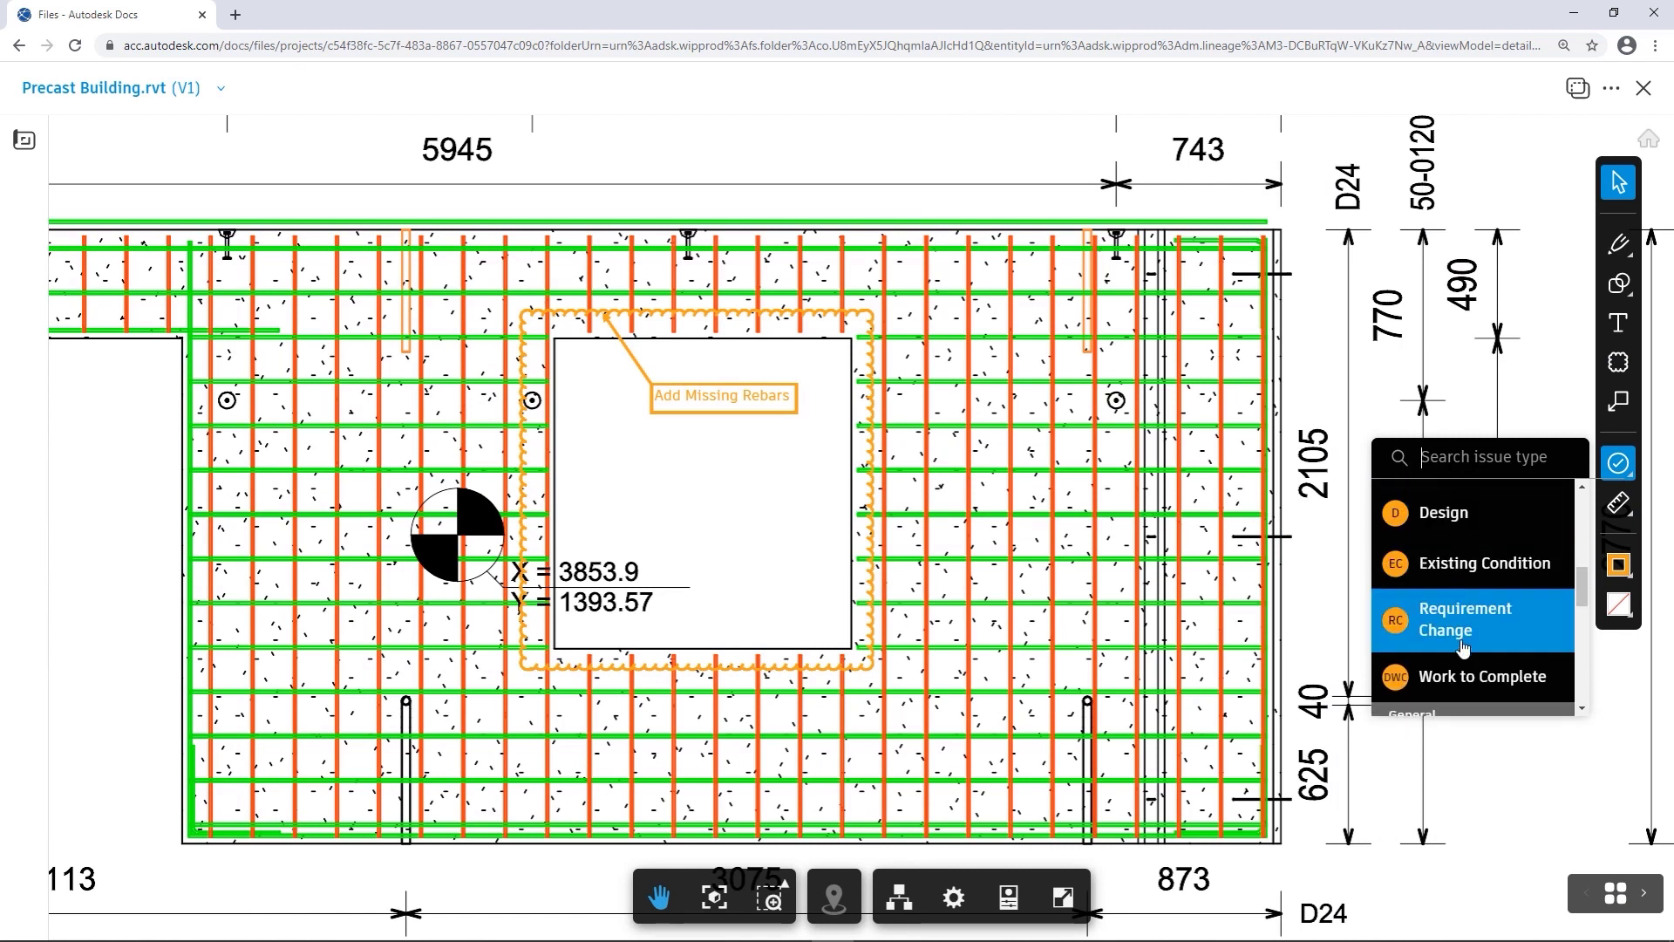
pyautogui.click(1454, 516)
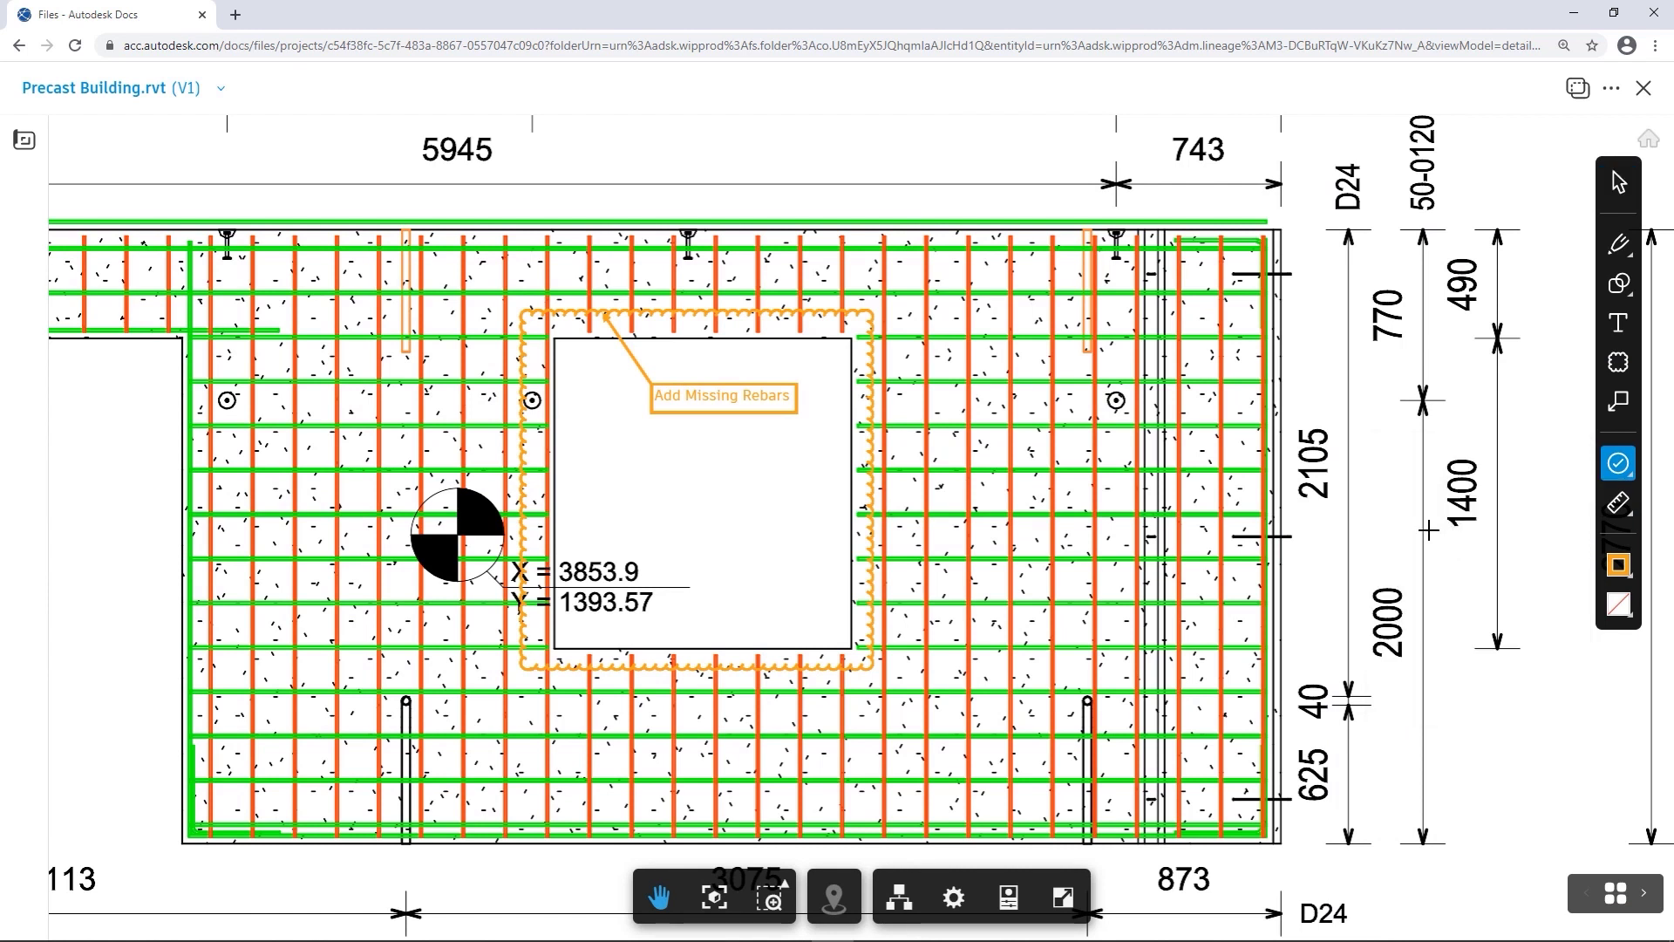
pyautogui.click(701, 498)
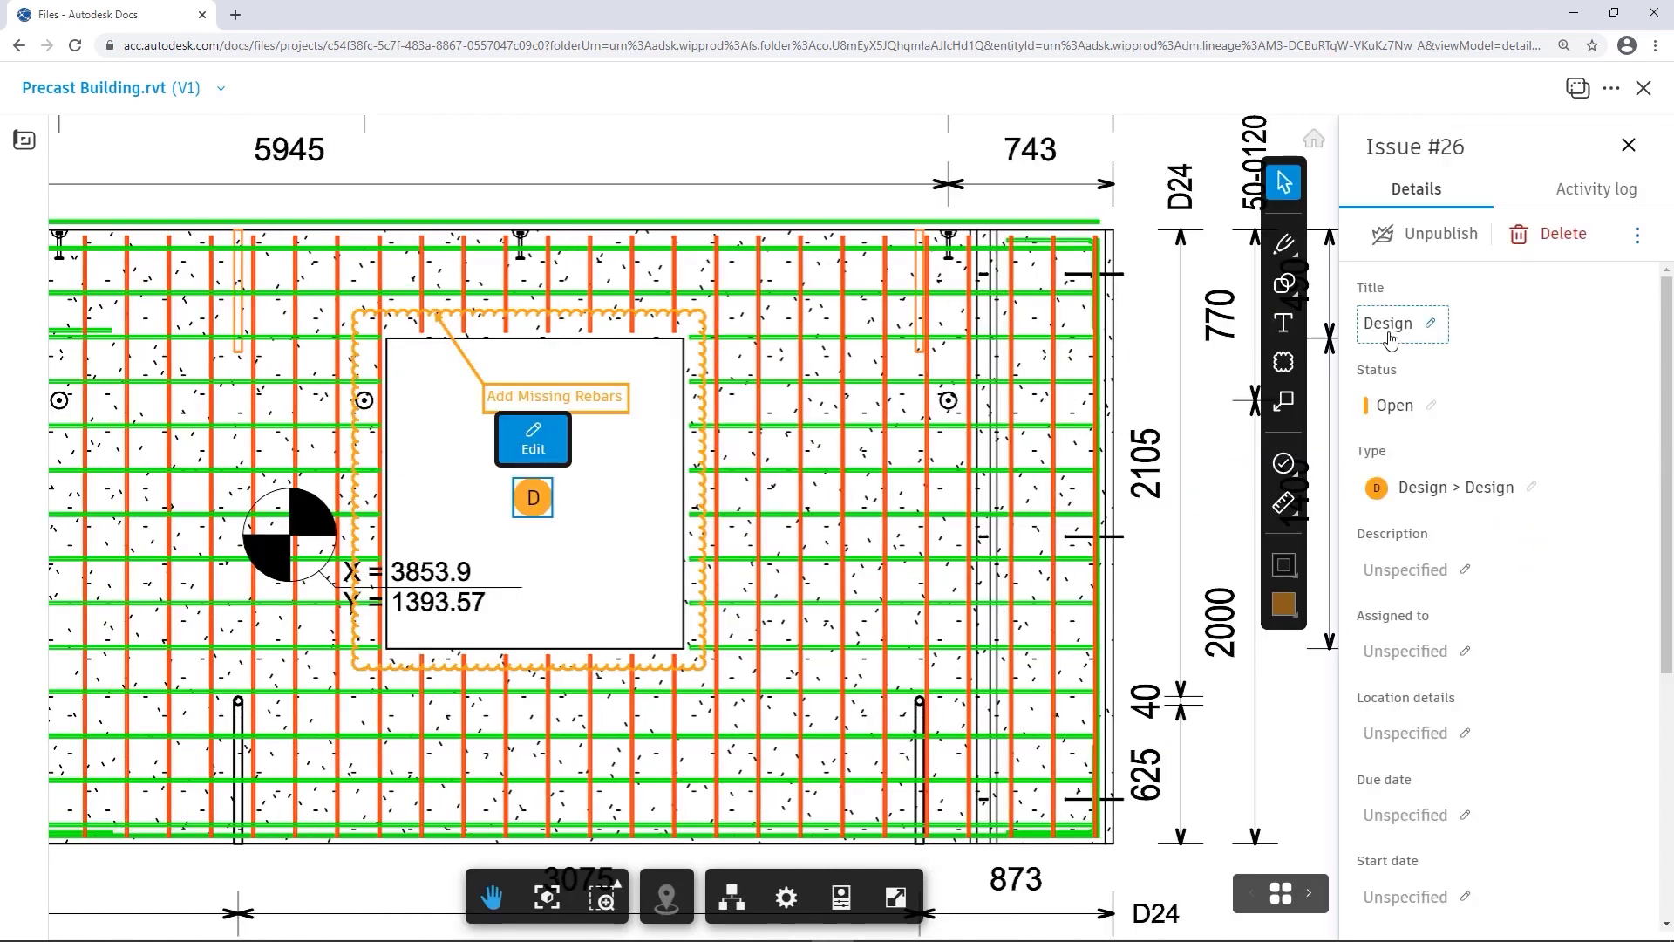
pyautogui.click(1391, 335)
pyautogui.write('A')
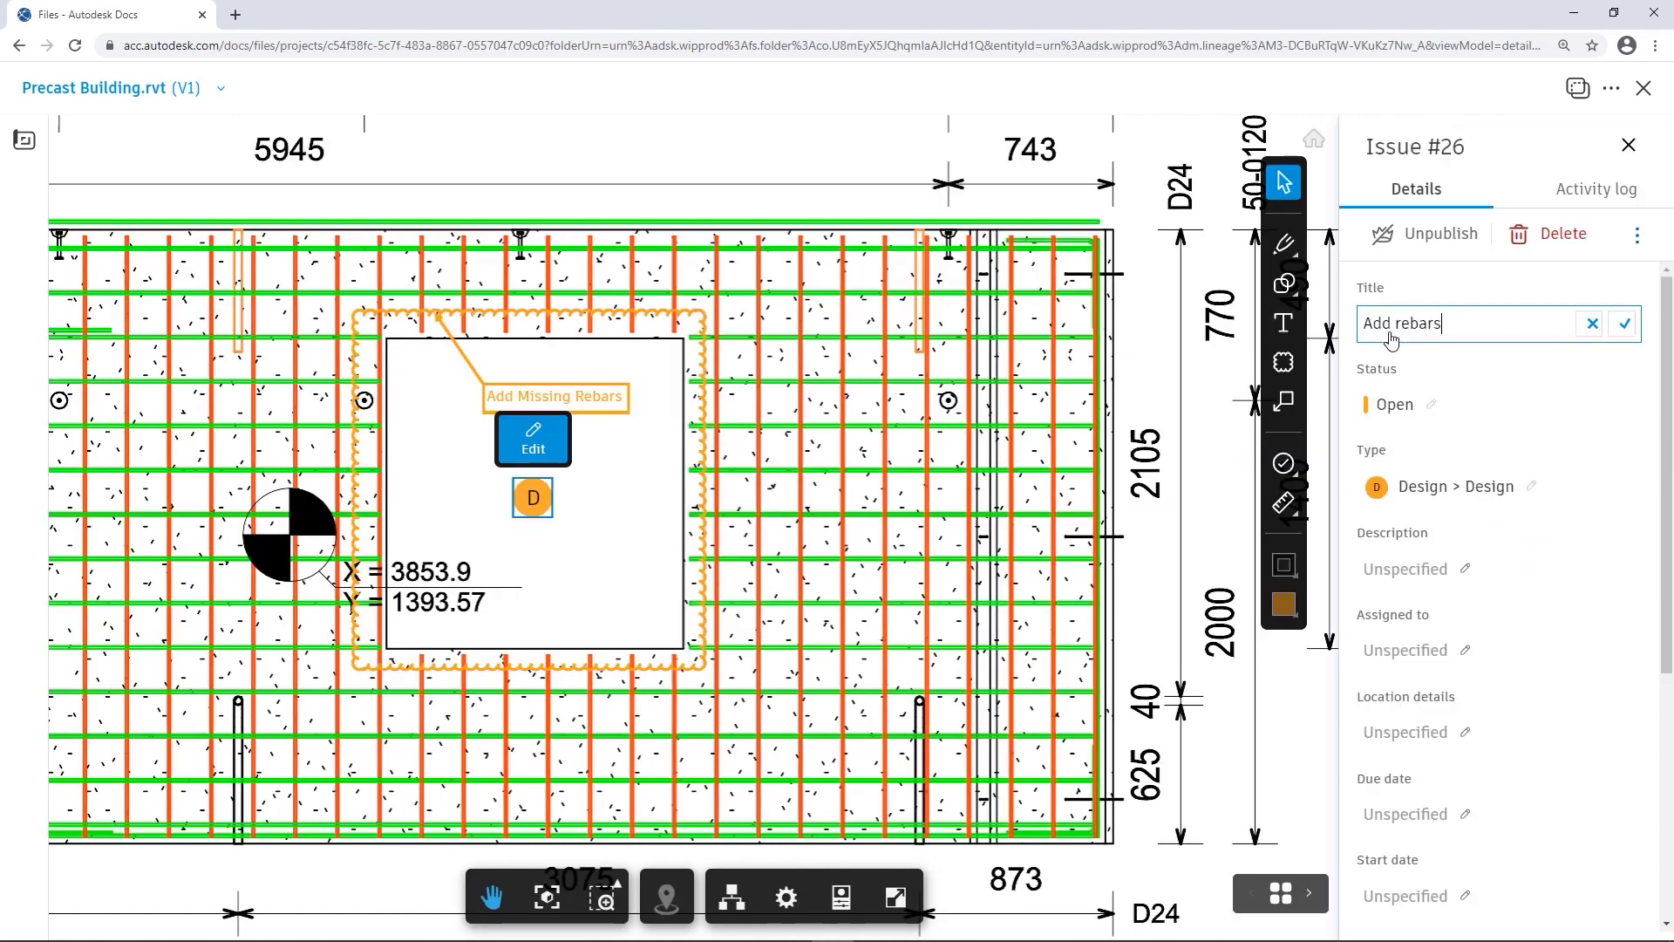
pyautogui.write('dd rebars')
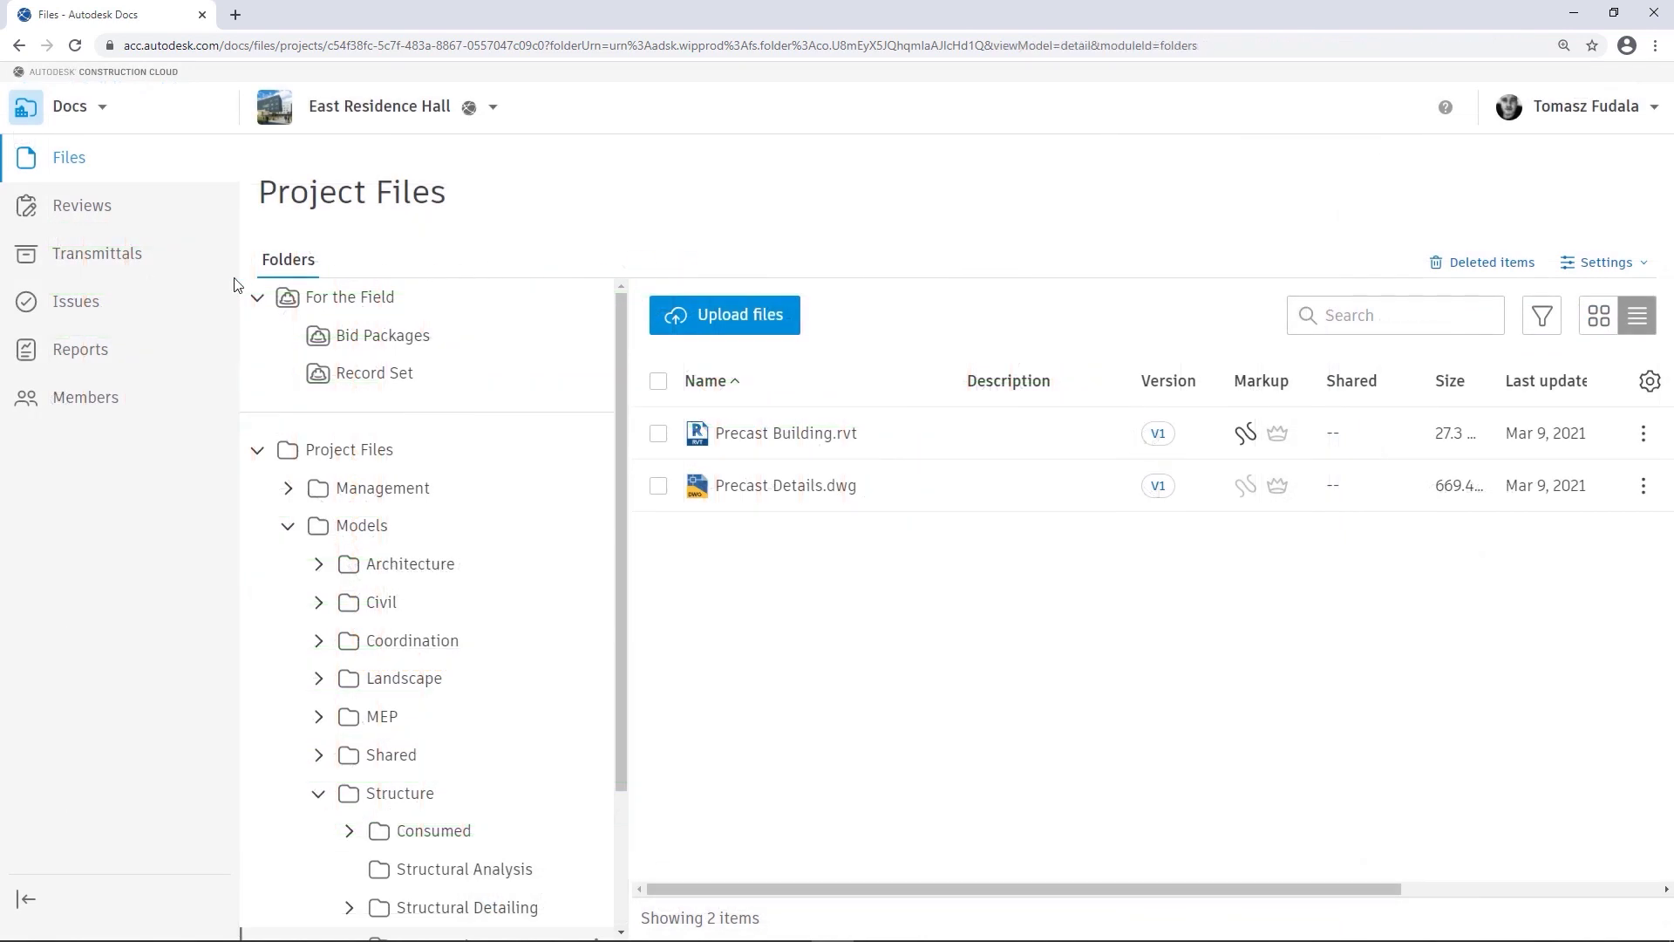
# Go to the project's Issues list from the left navigation.
pyautogui.click(77, 303)
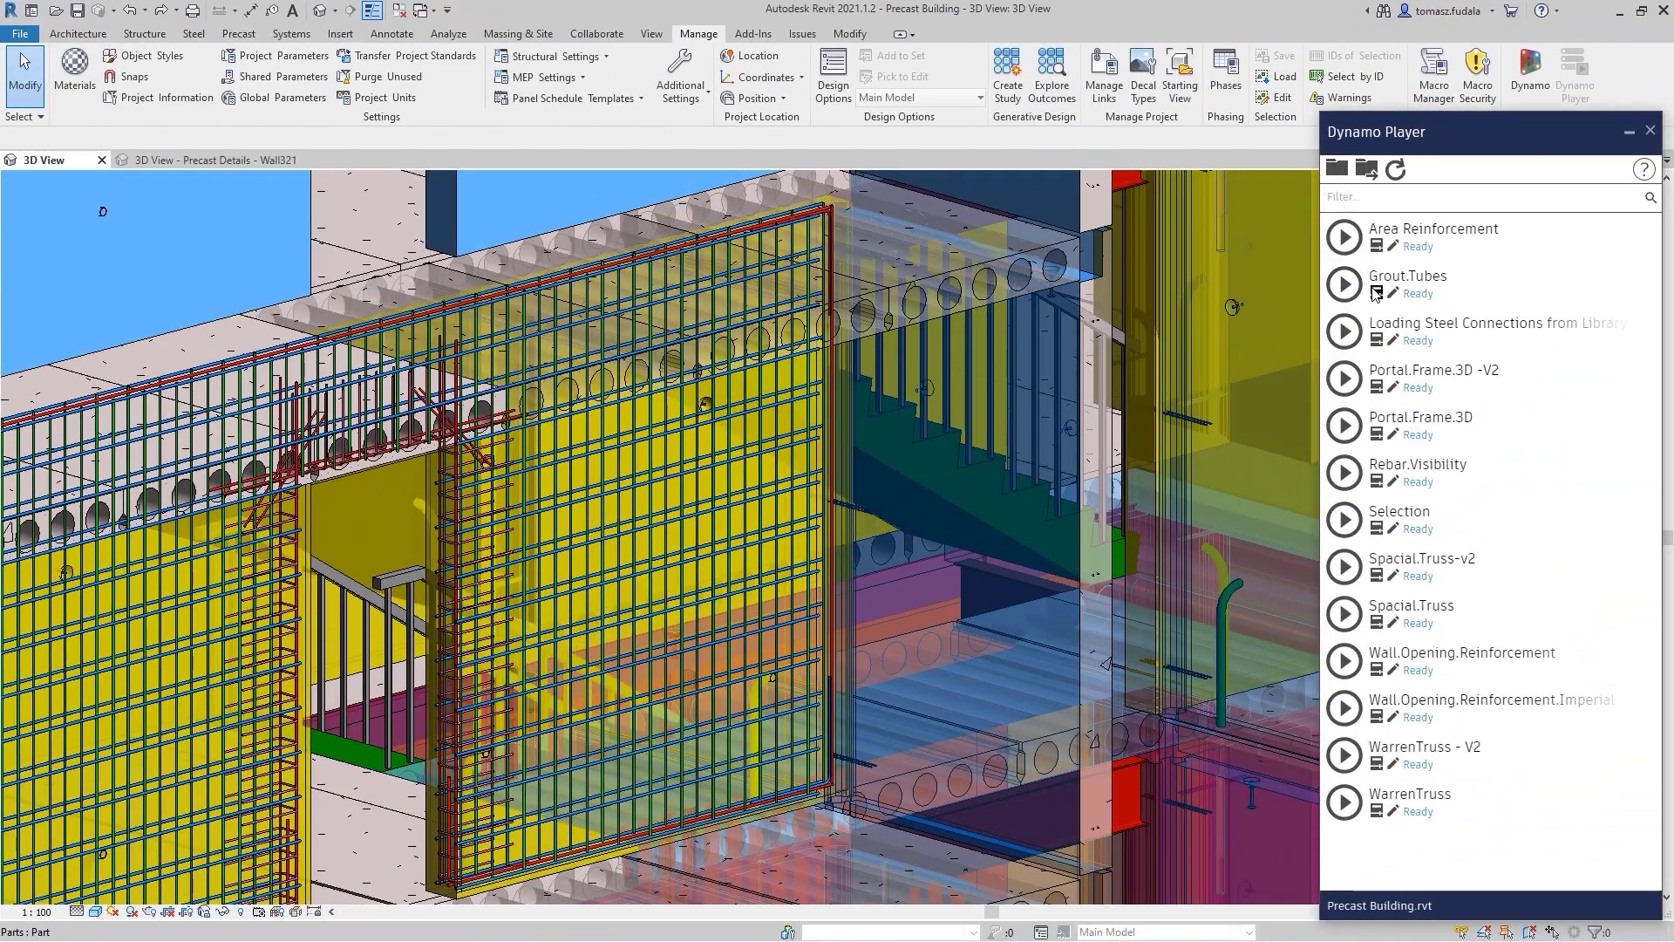
# Run the Grout.Tubes script in Dynamo Player on the picked wall face.
pyautogui.click(1376, 293)
pyautogui.click(1410, 610)
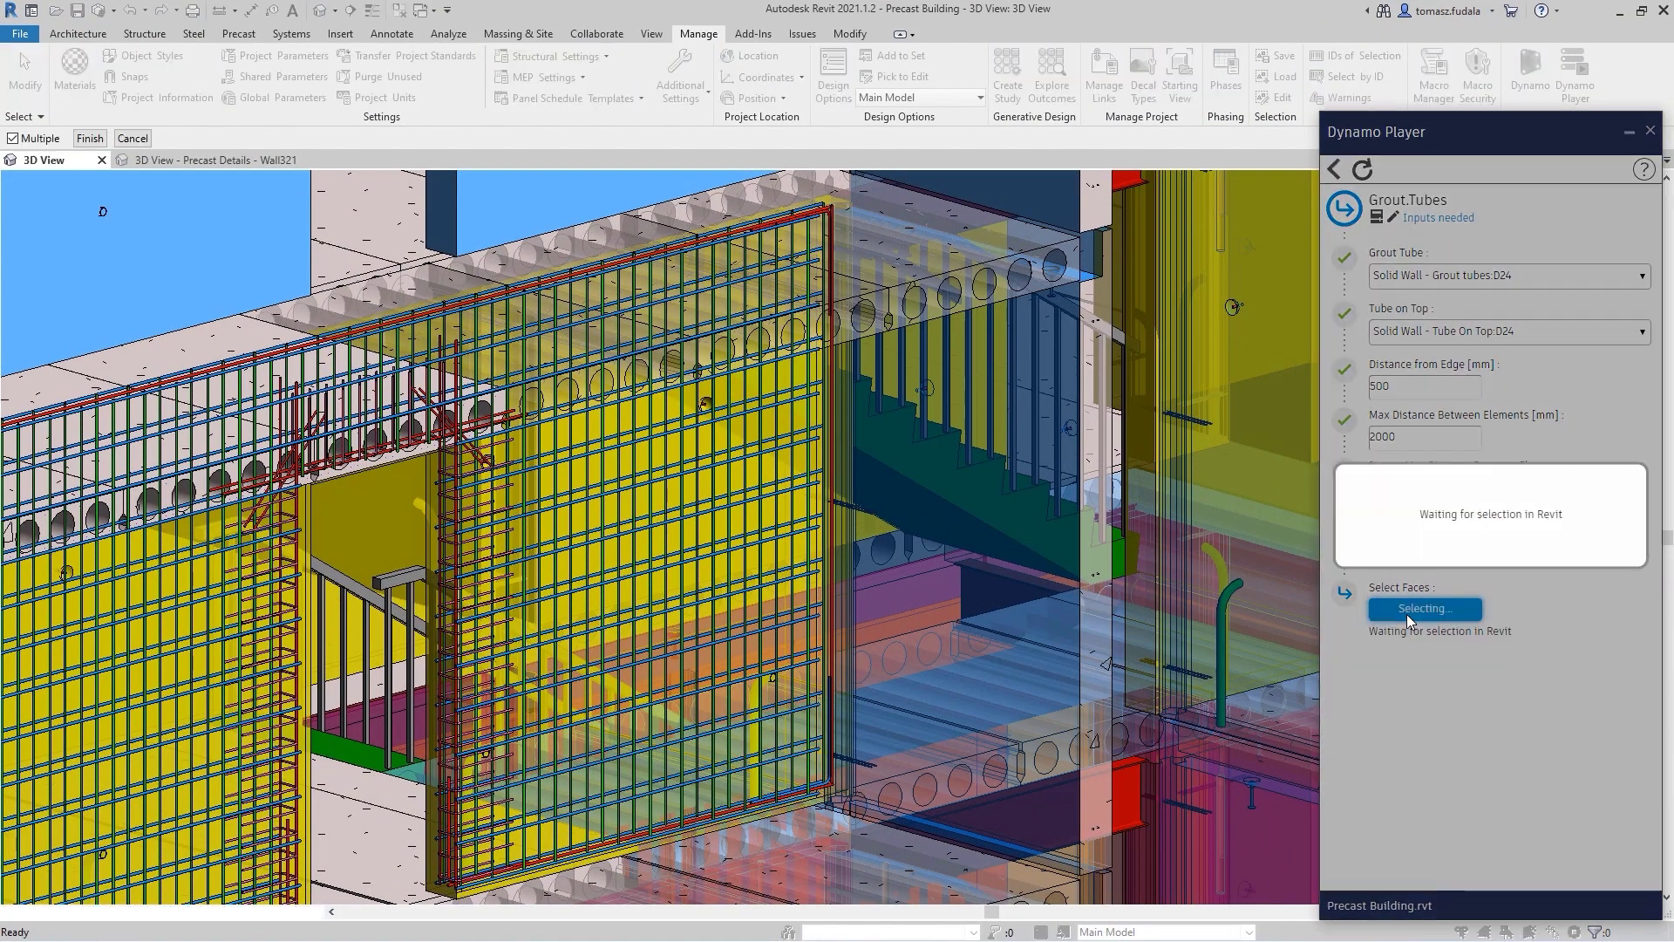
pyautogui.click(1081, 820)
pyautogui.click(1355, 217)
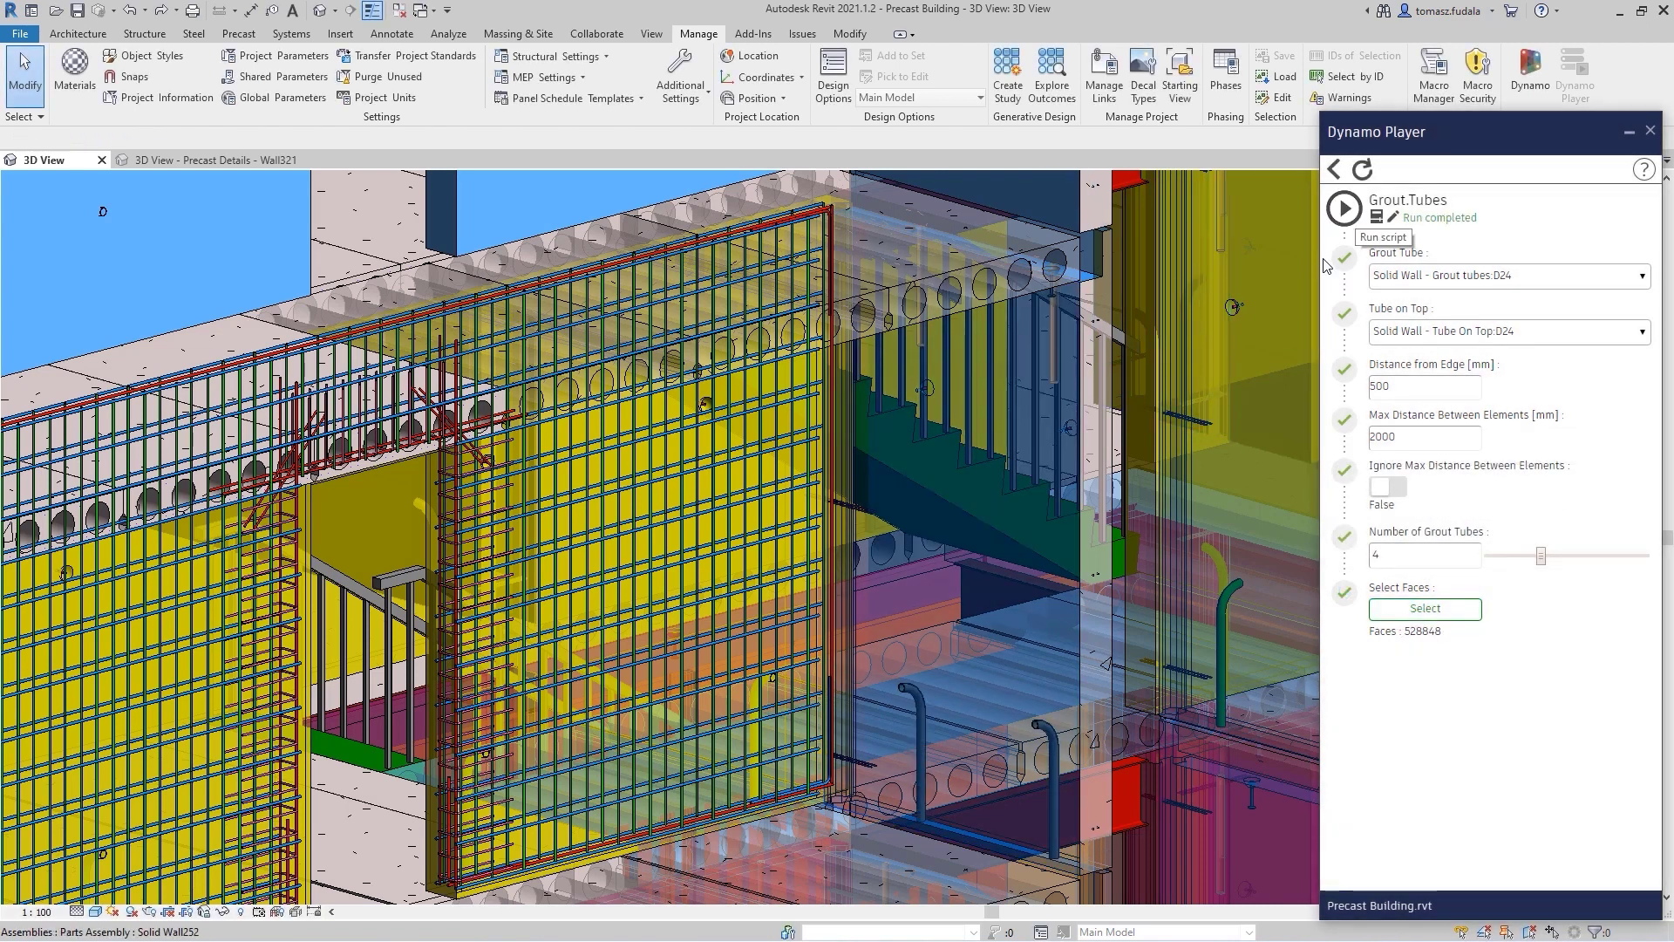
# In the Wall321 detail view, reinforce the window opening with Wall.Opening.Reinforcement, Two Layers False.
pyautogui.click(161, 162)
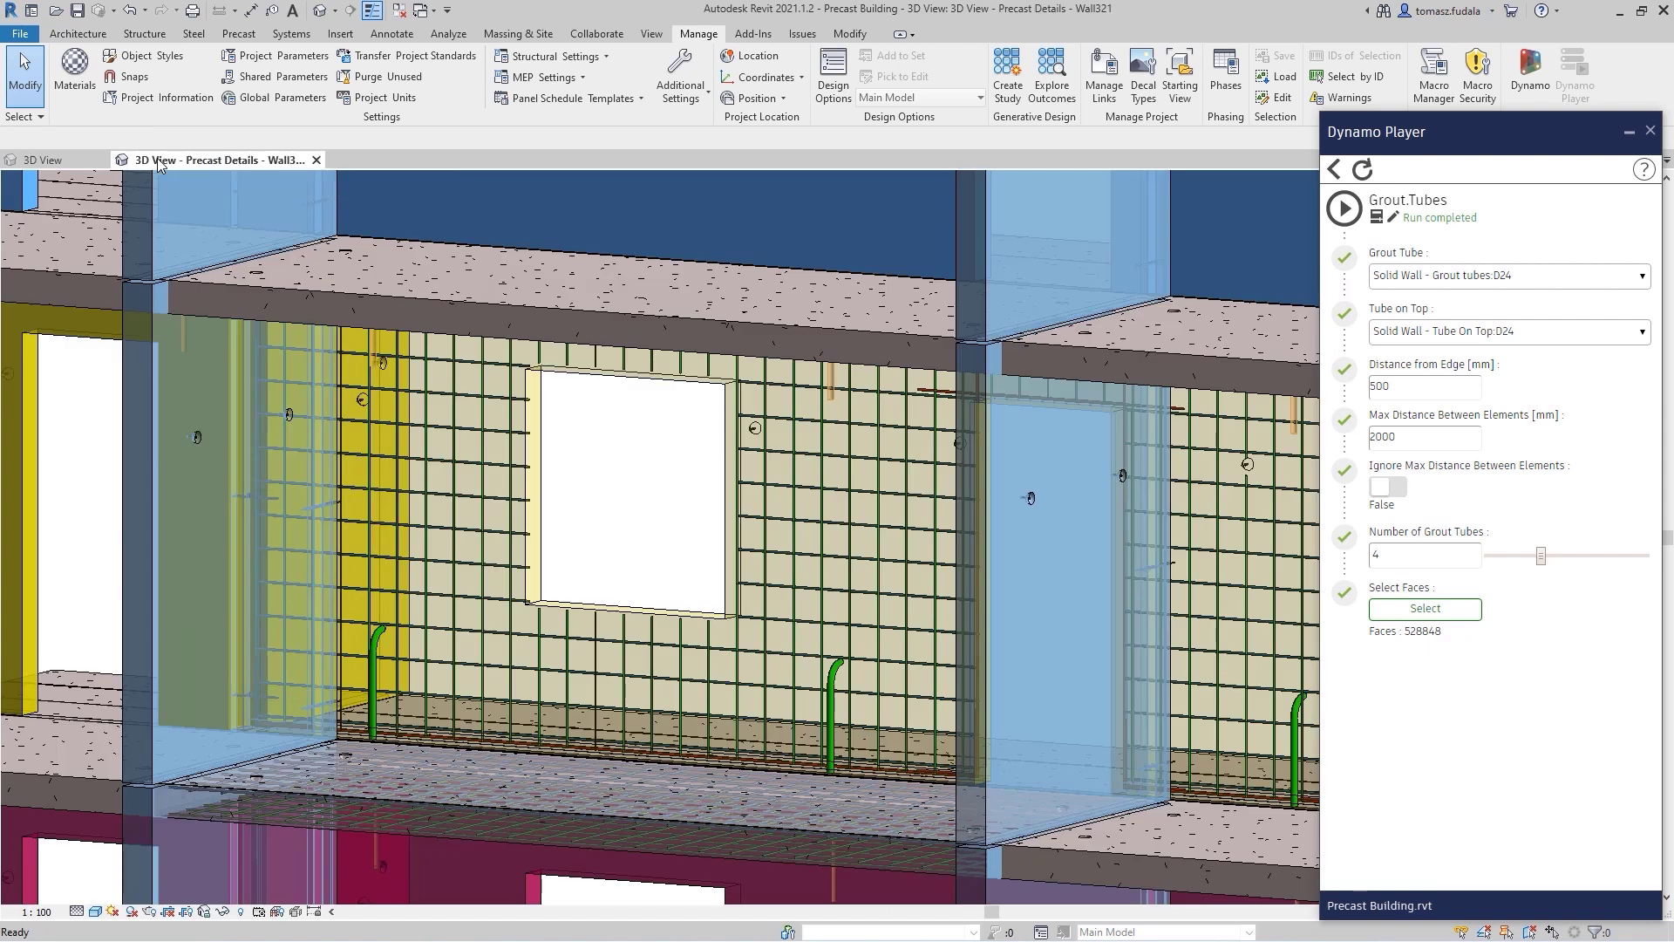
pyautogui.click(1336, 169)
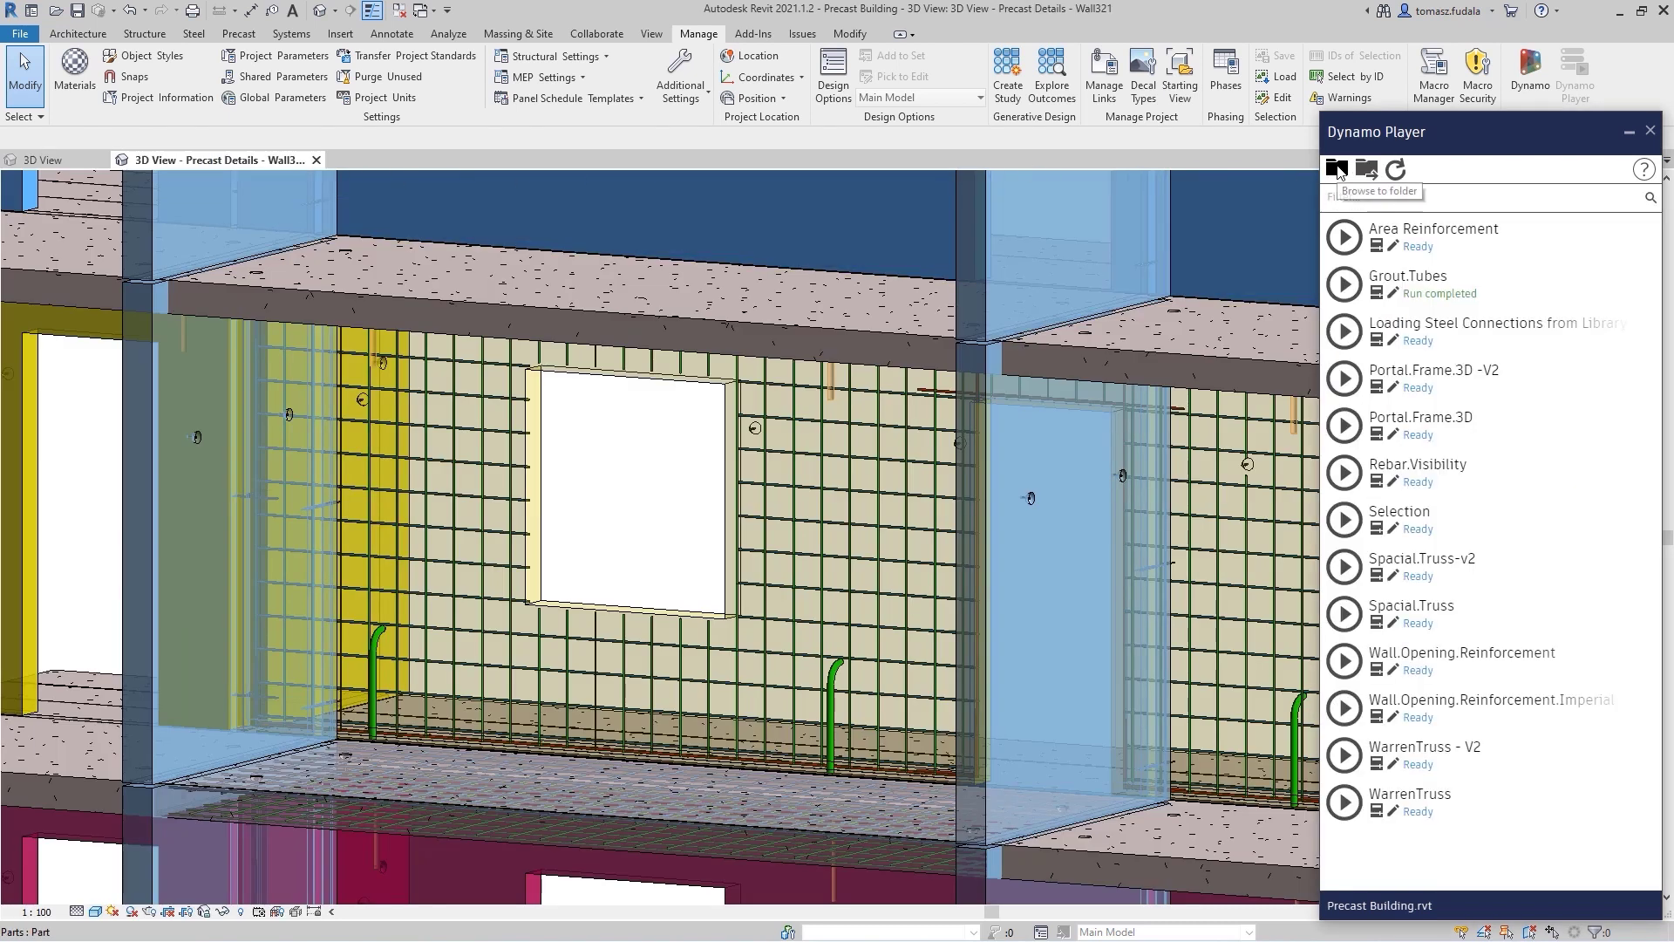
pyautogui.click(1378, 670)
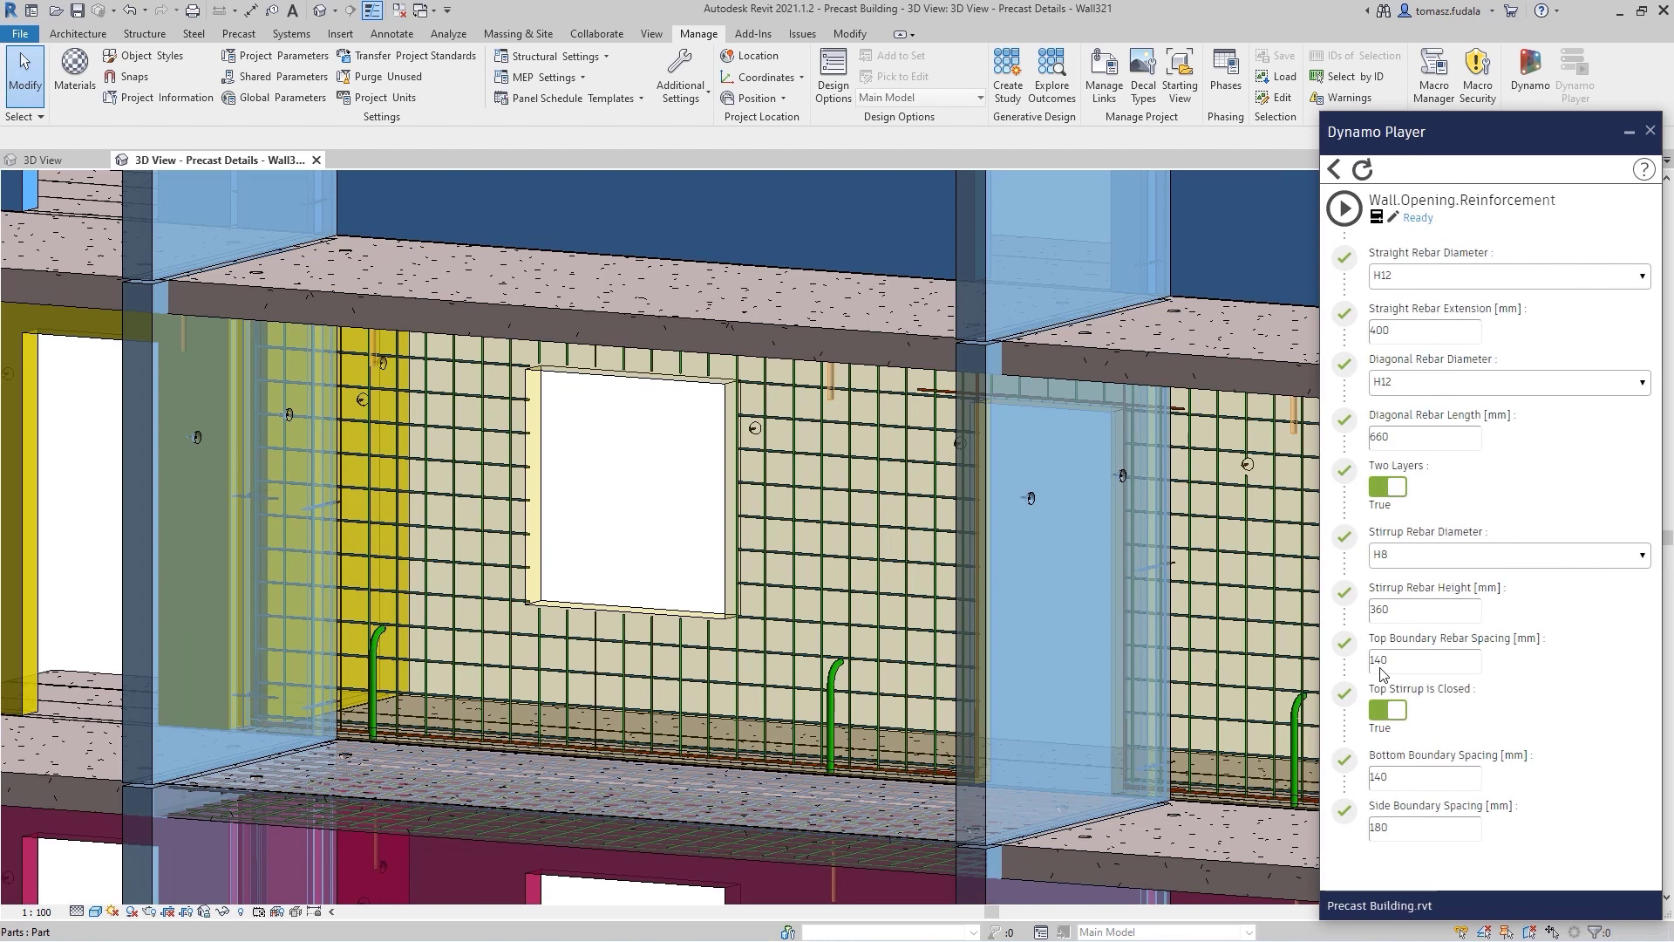
pyautogui.click(1380, 488)
pyautogui.click(1344, 209)
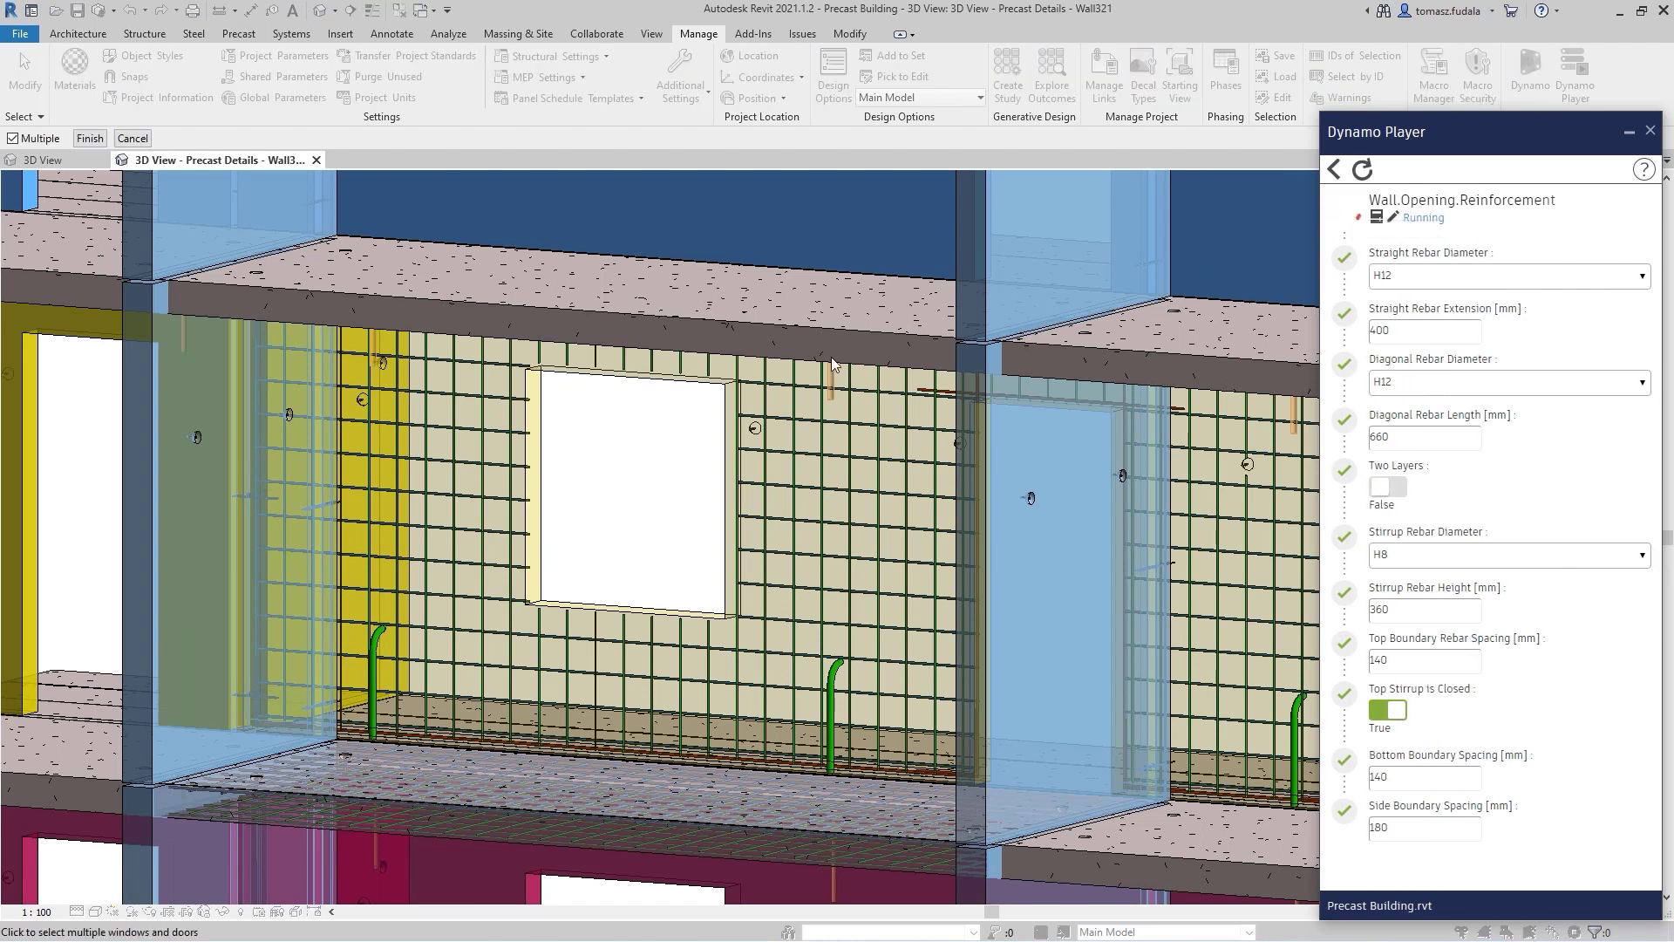
pyautogui.click(692, 387)
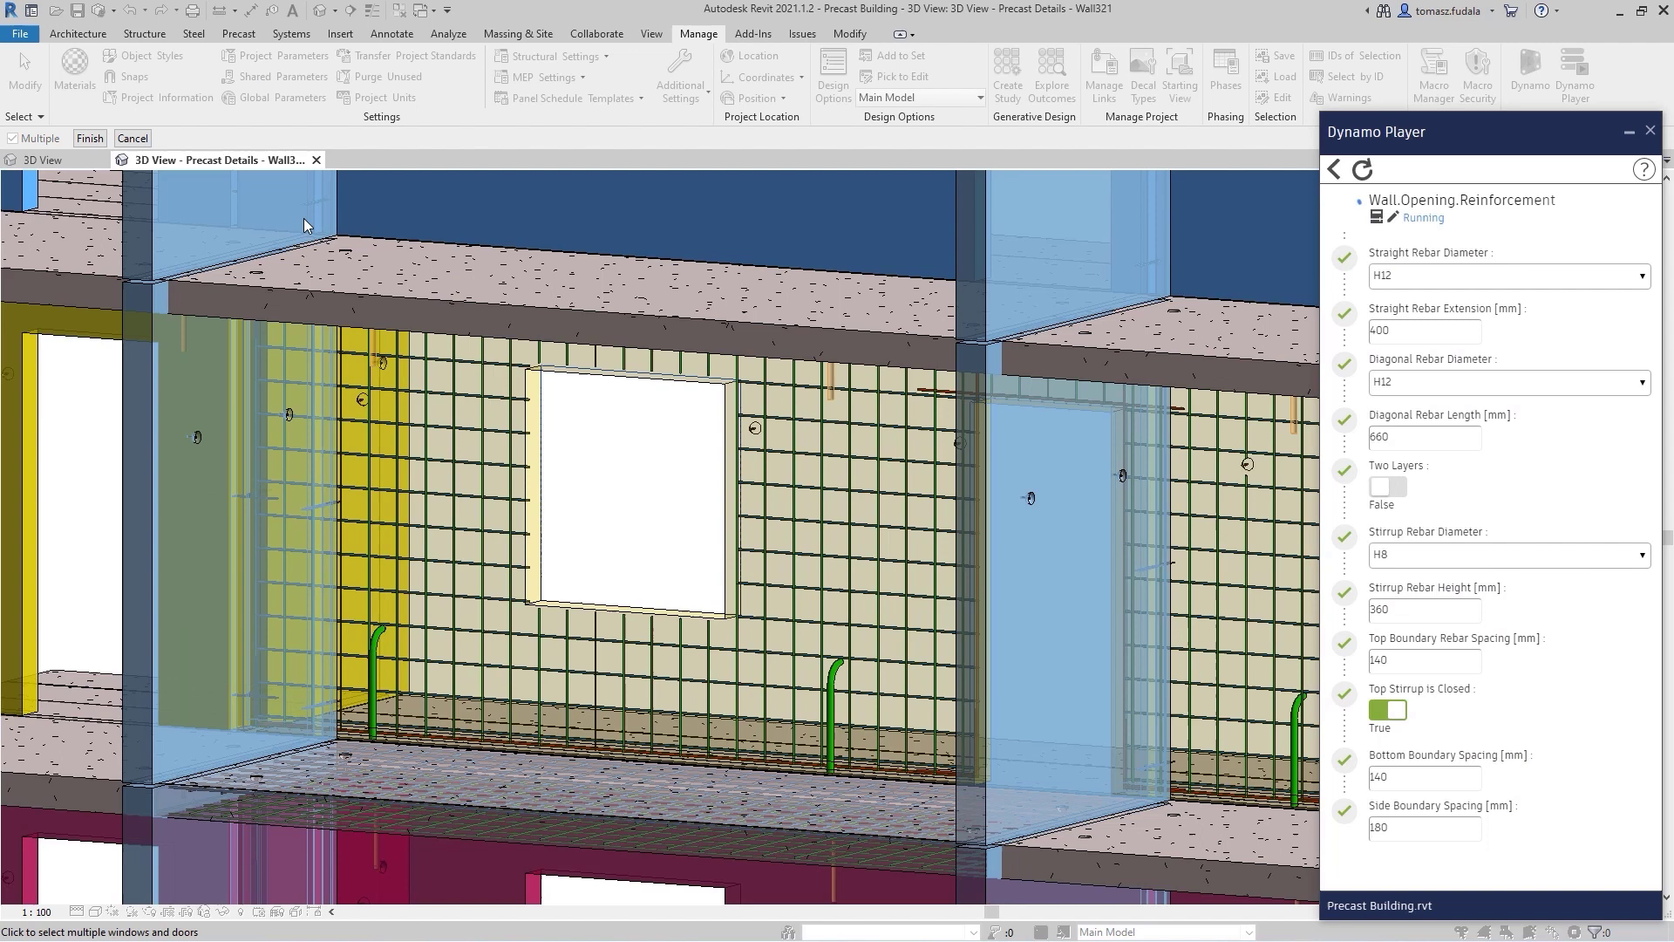
pyautogui.click(96, 142)
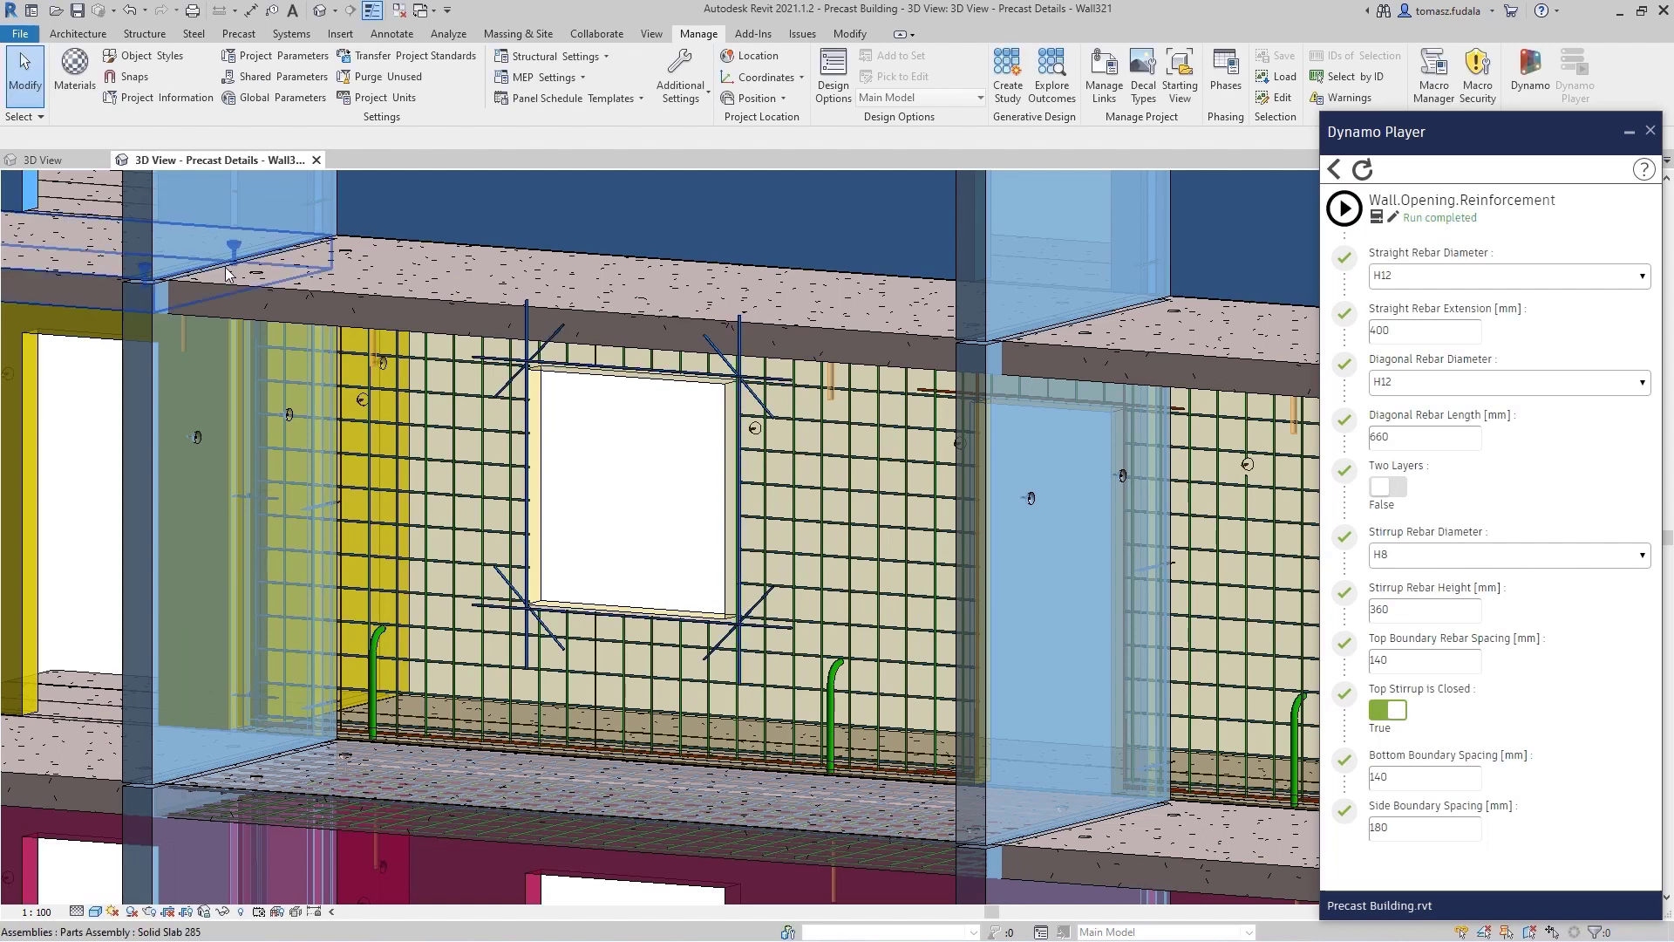
pyautogui.scroll(3, 608, 498)
pyautogui.moveTo(610, 494); pyautogui.dragTo(683, 389)
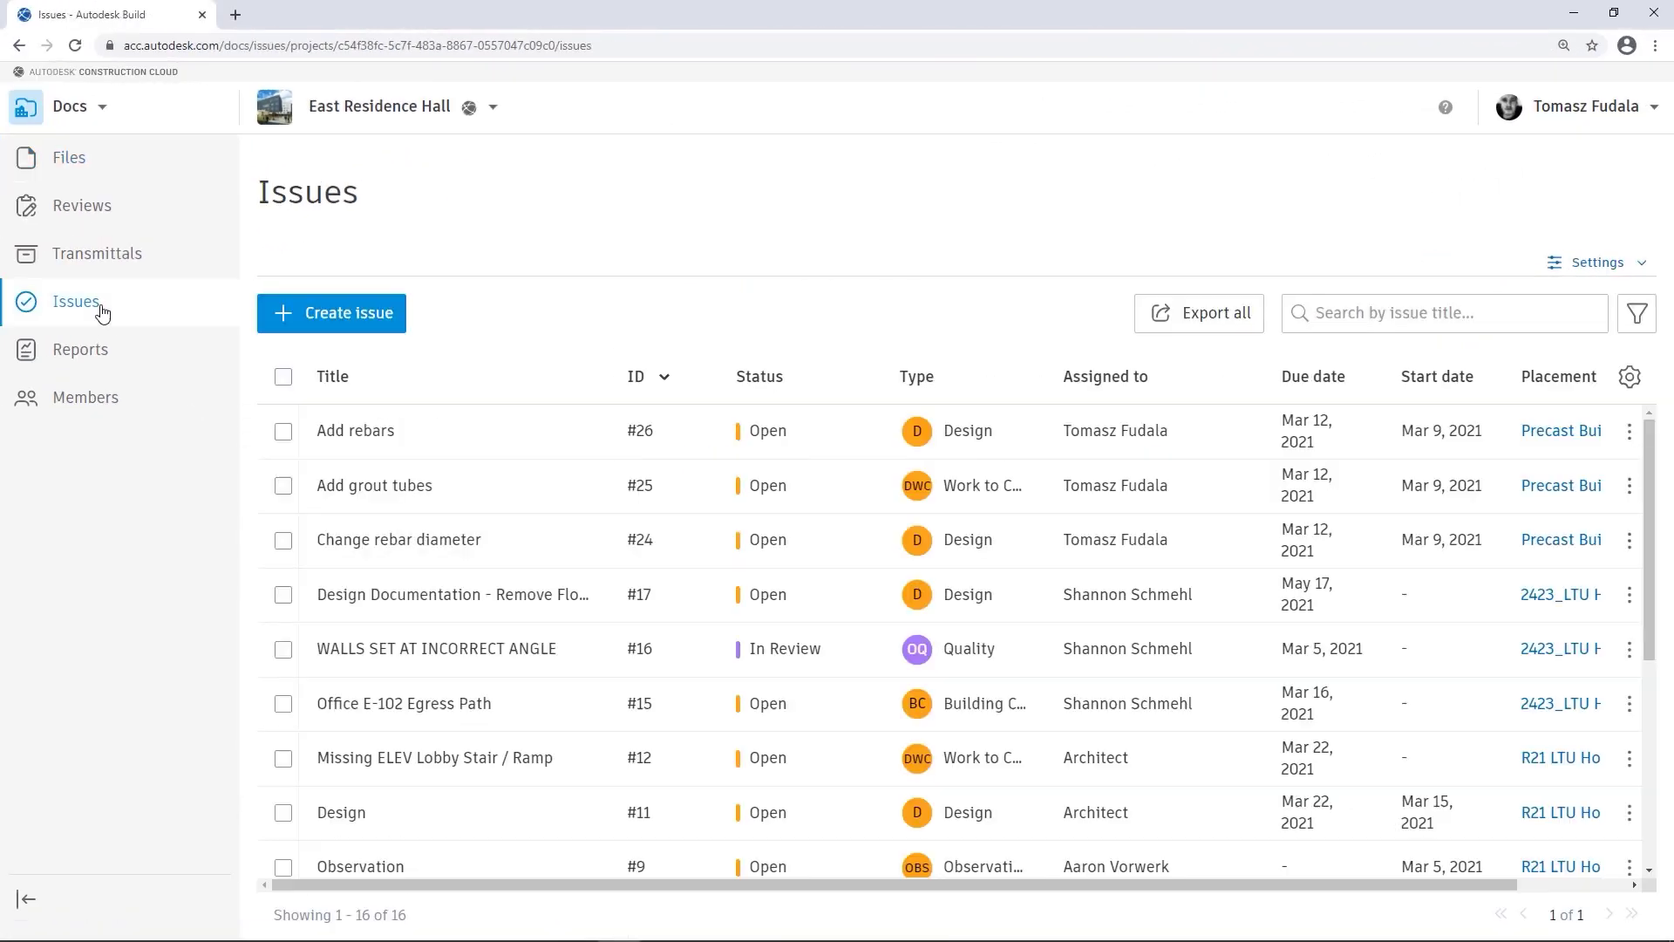
# Set the Add rebars issue (#26) to In Review.
pyautogui.click(769, 434)
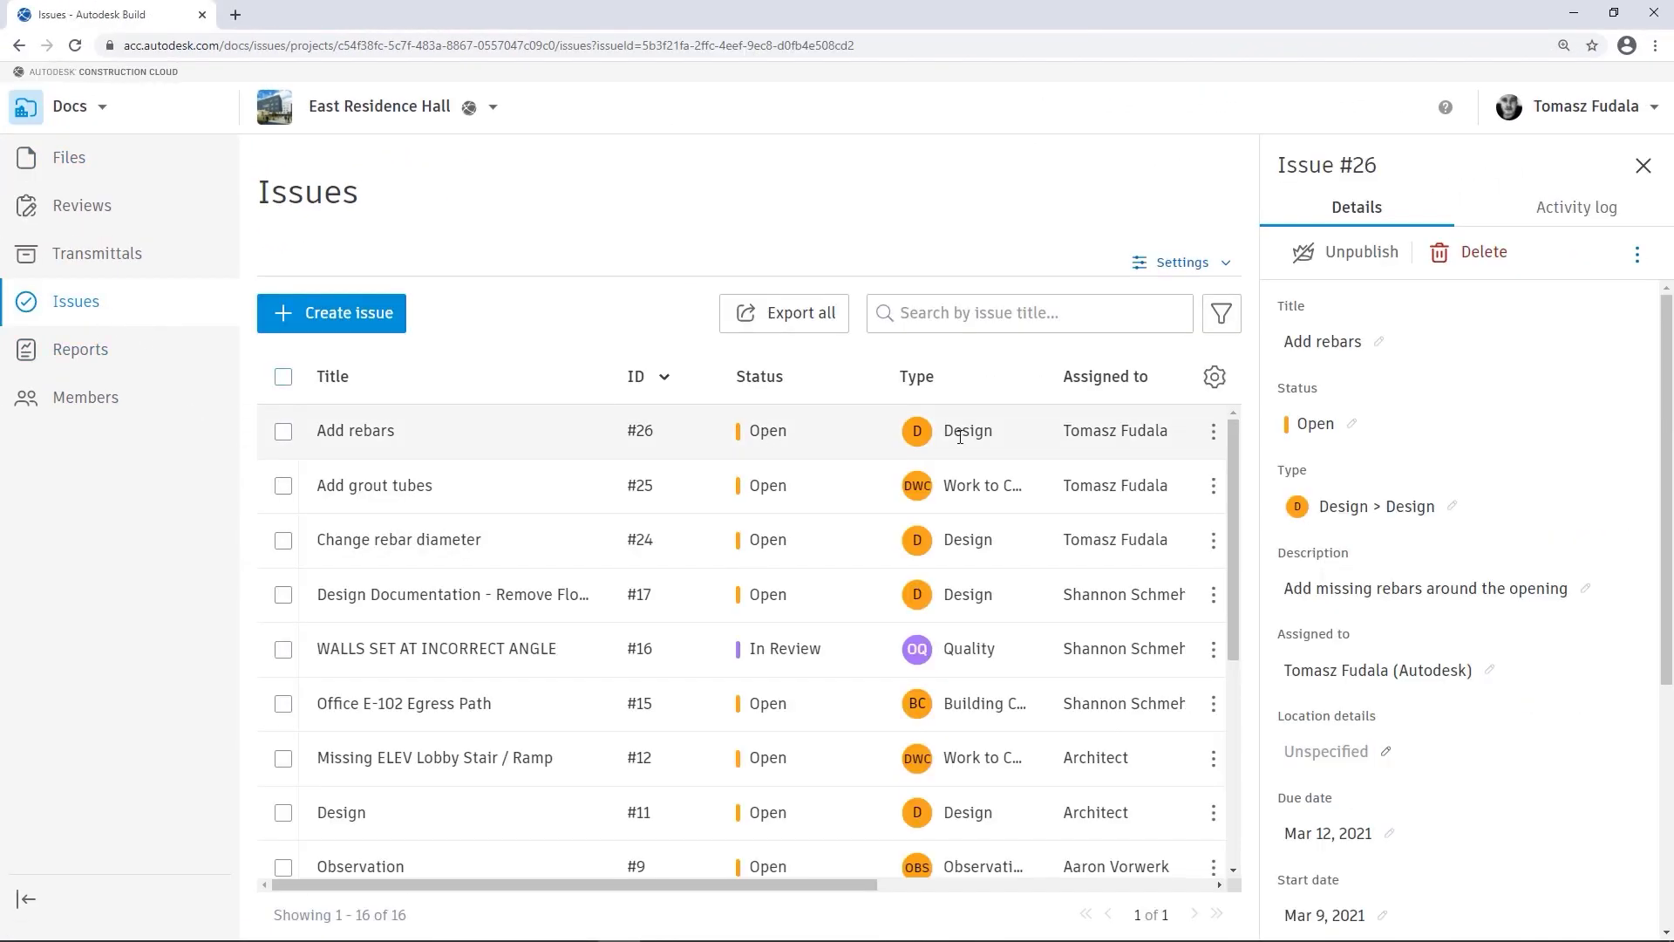
pyautogui.click(1354, 427)
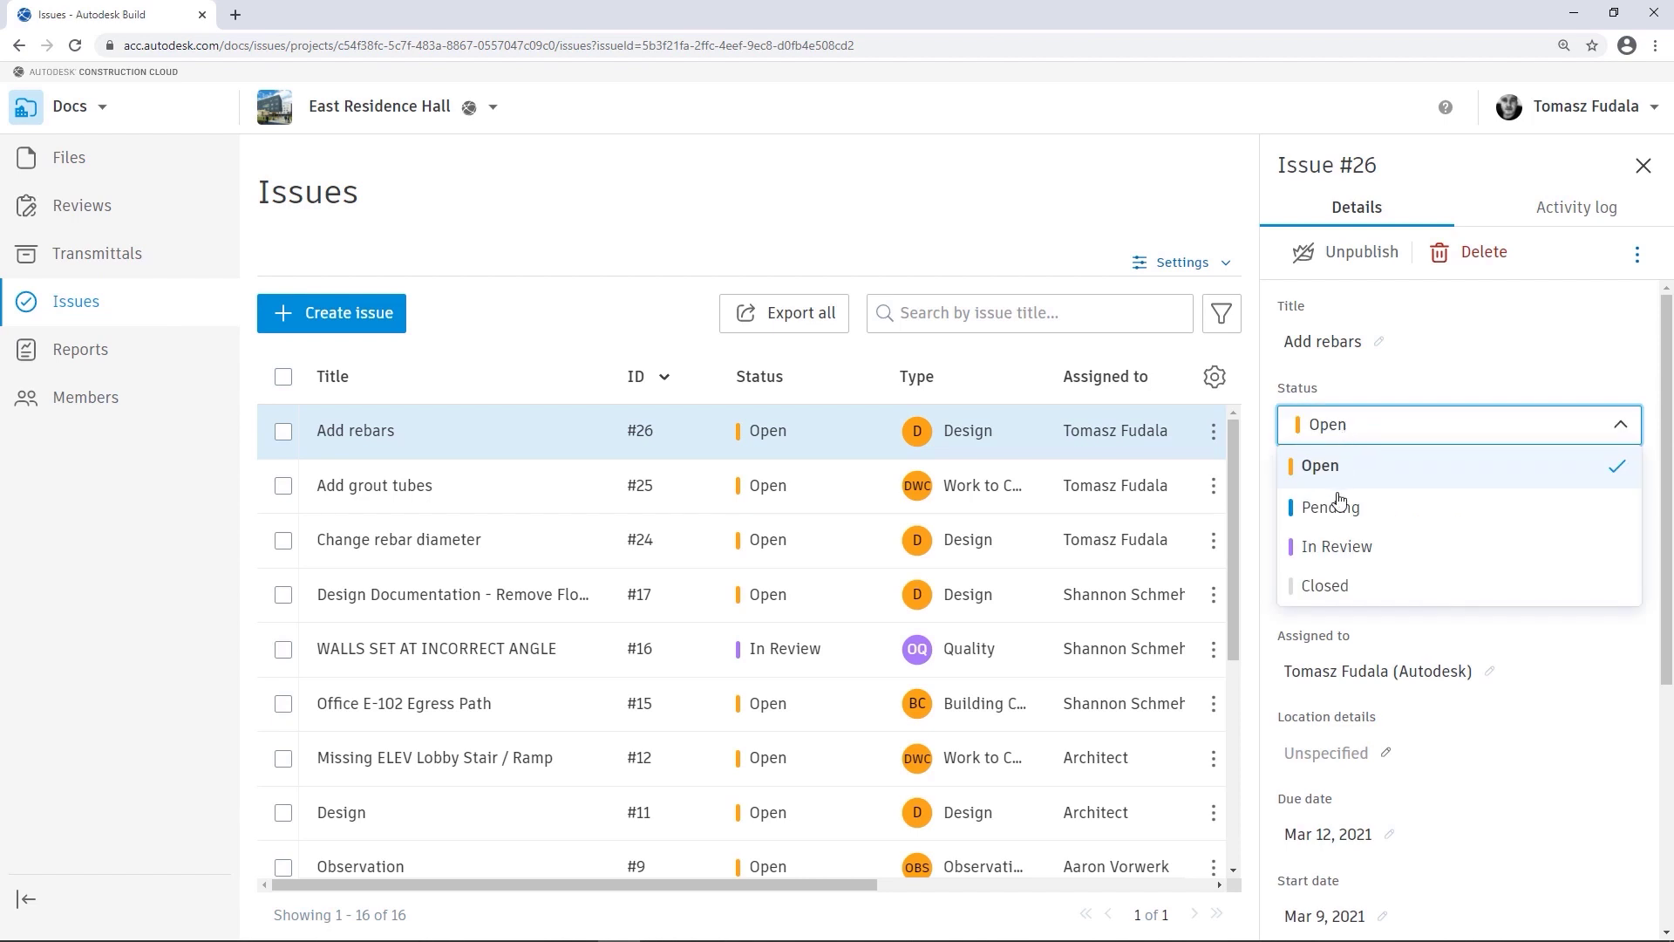
pyautogui.click(1337, 546)
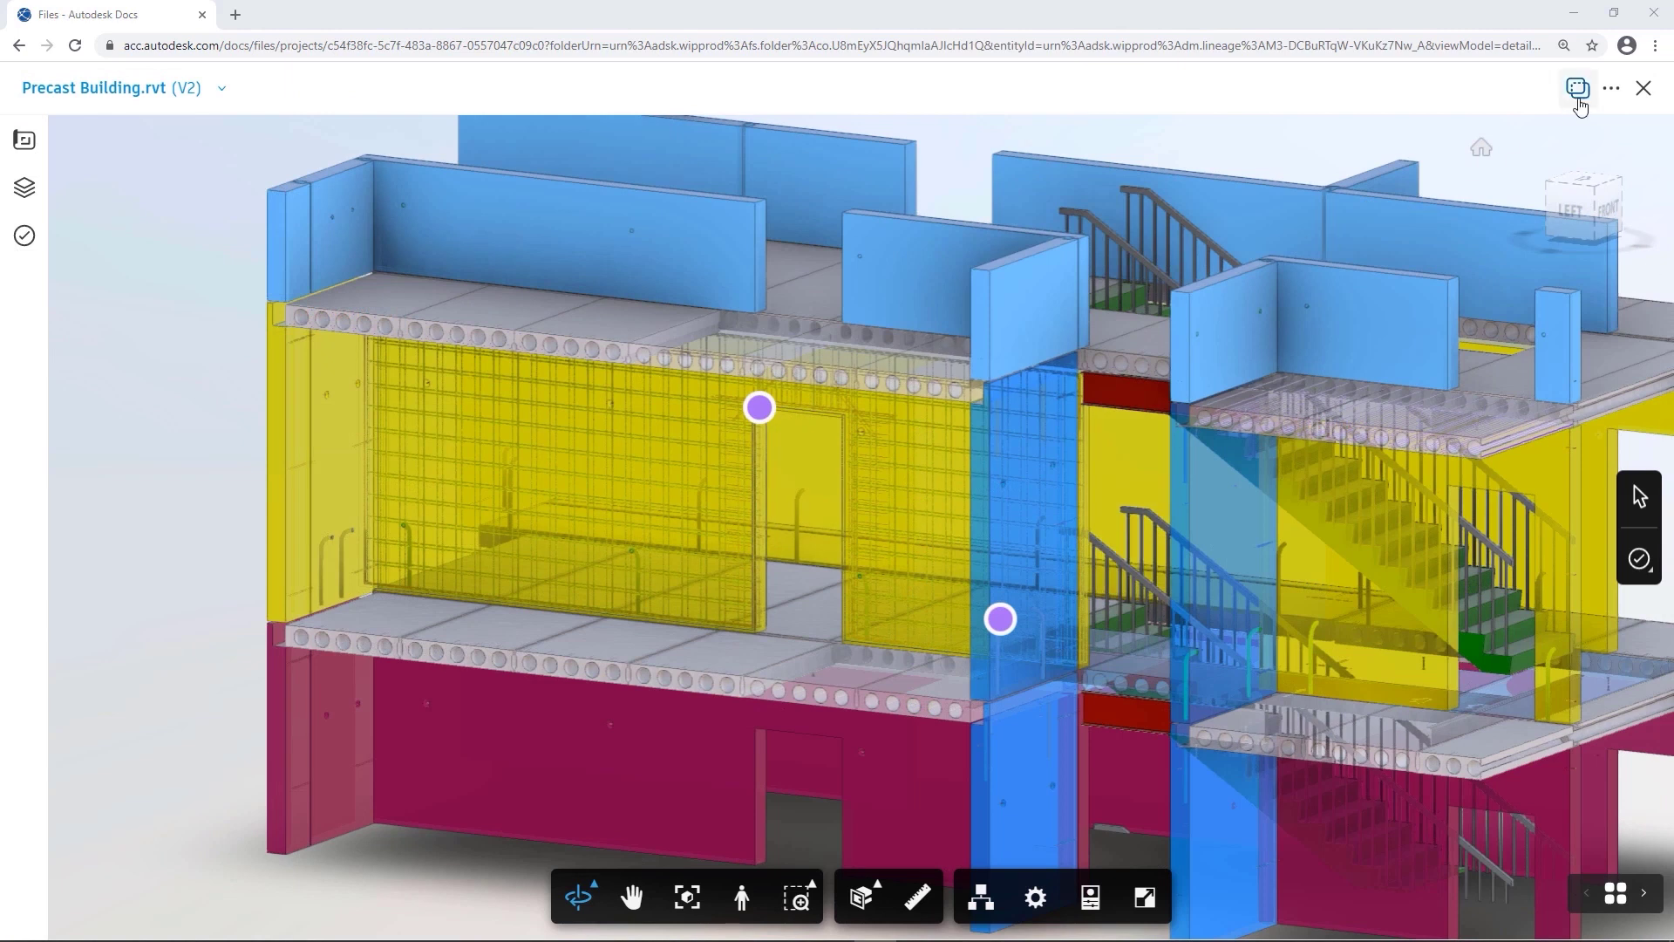
# Compare version 2 against version 1, then filter to modified Structural Rebar only.
pyautogui.click(1578, 91)
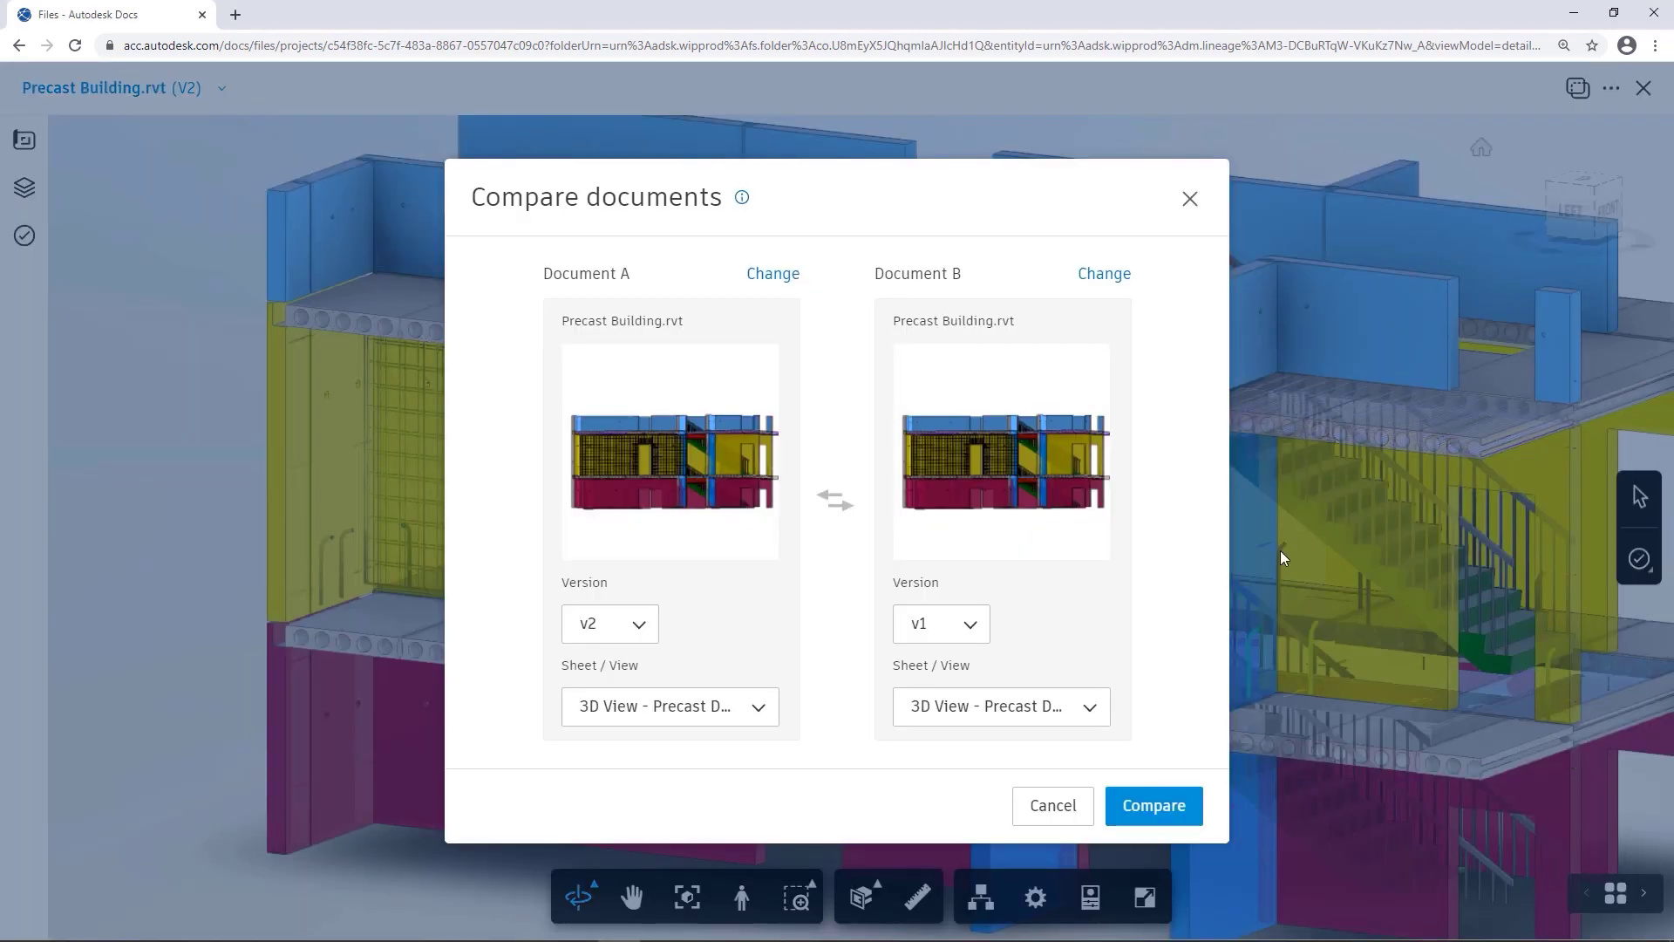
pyautogui.click(1154, 806)
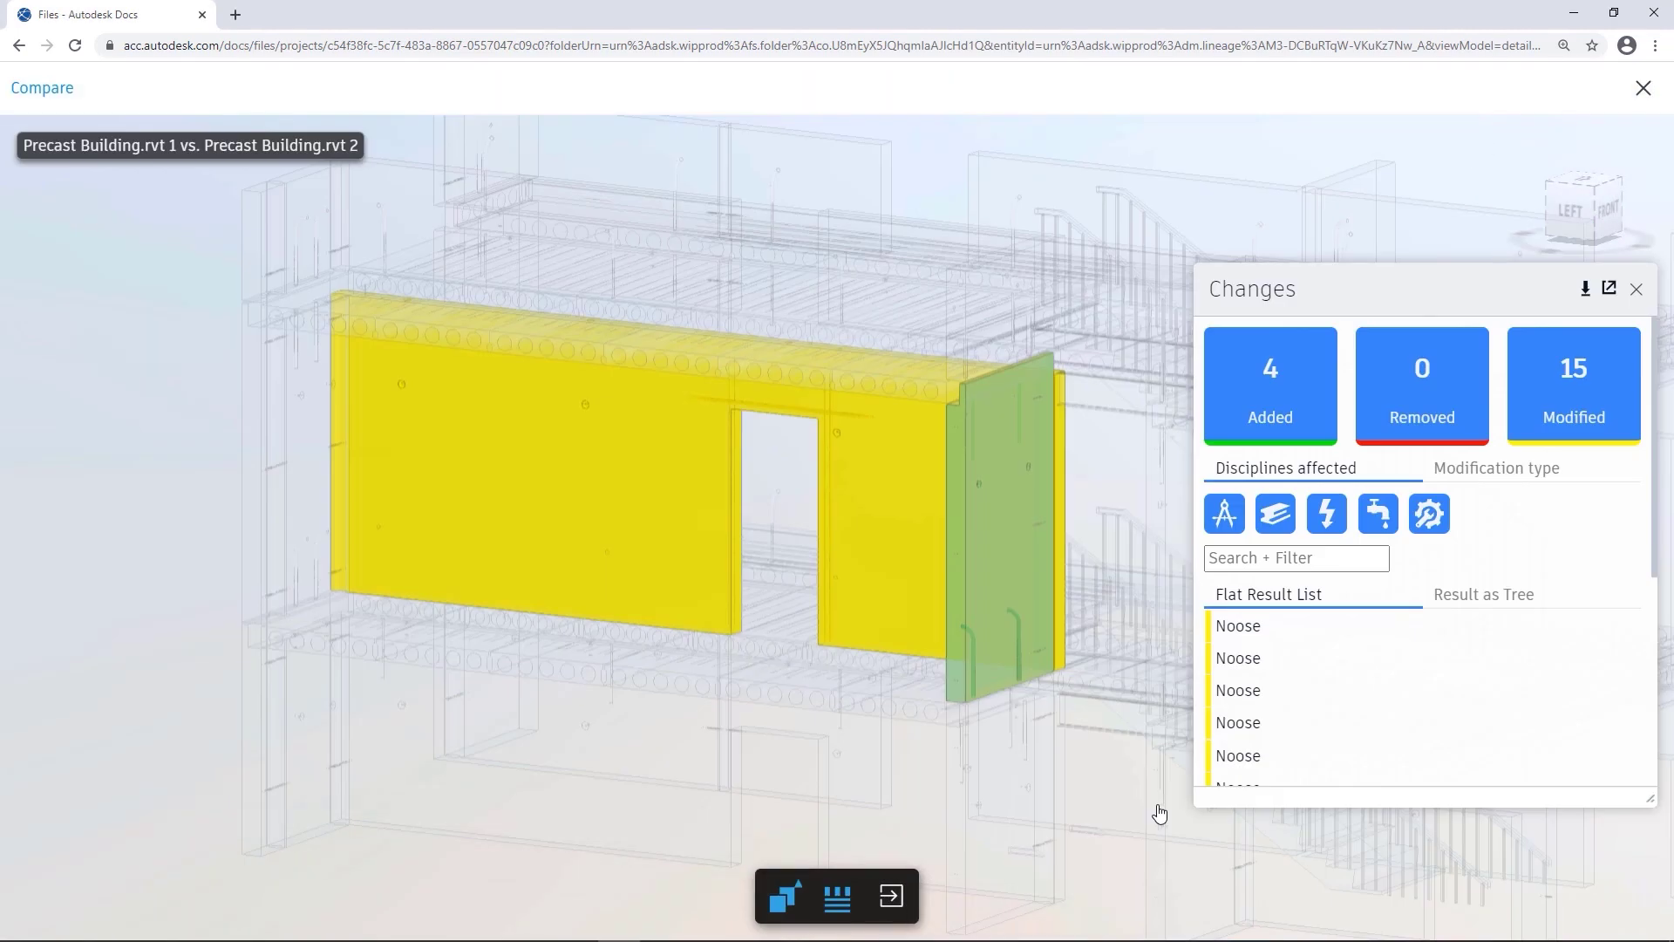
pyautogui.click(1562, 401)
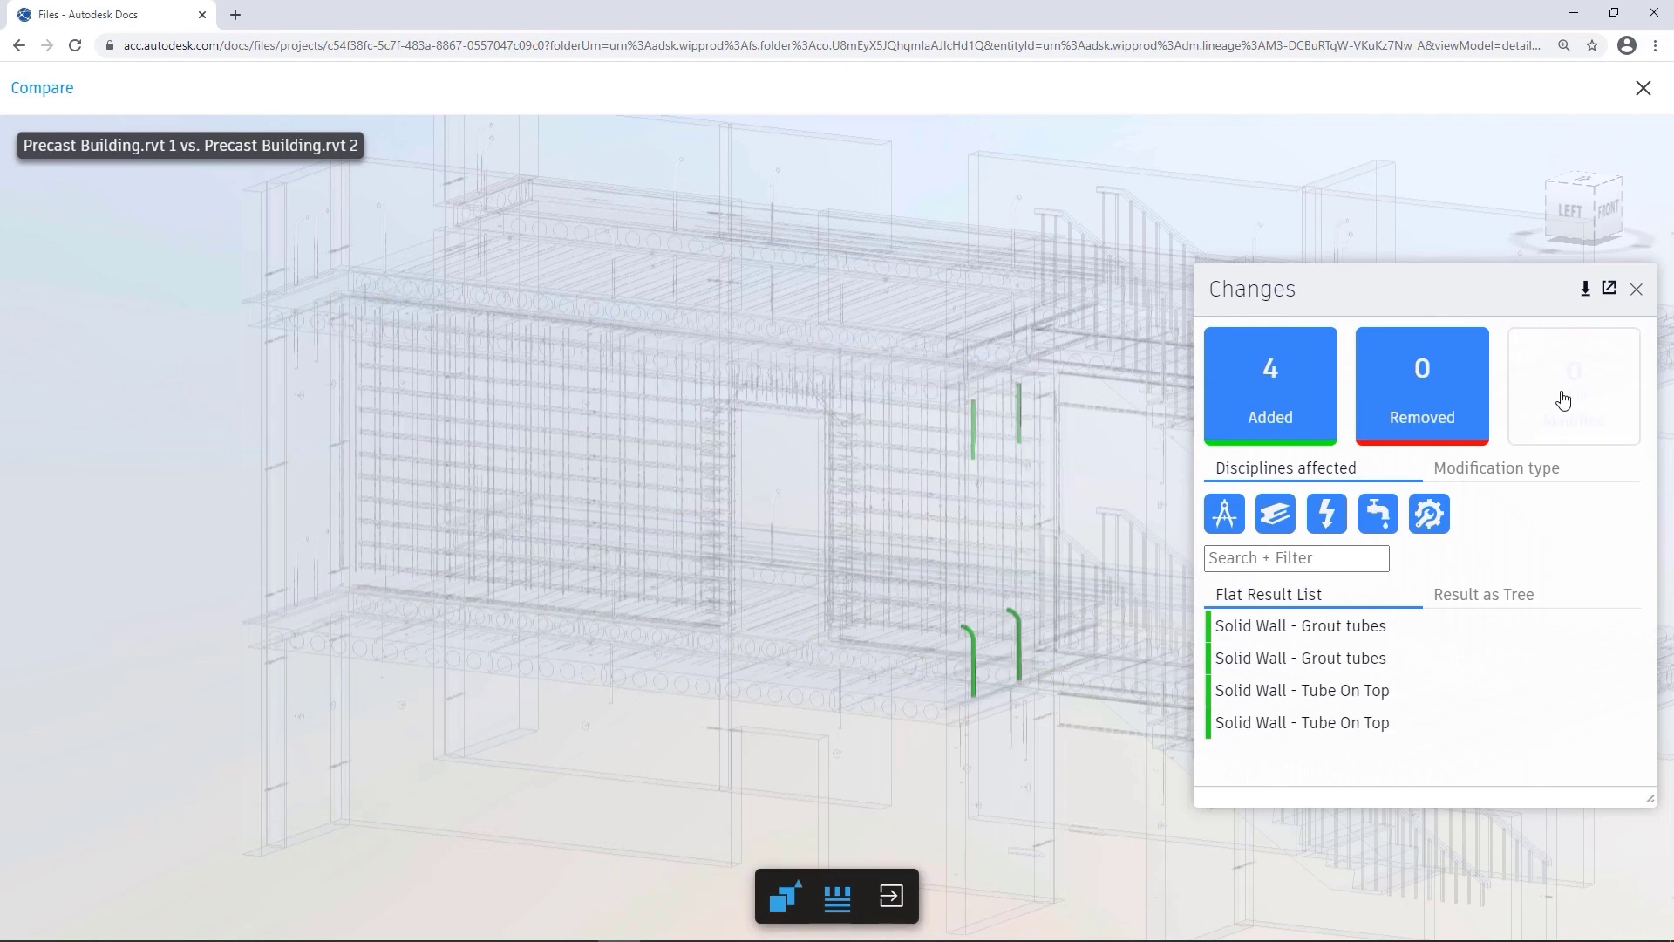
pyautogui.scroll(5, 1003, 523)
pyautogui.scroll(2, 1000, 510)
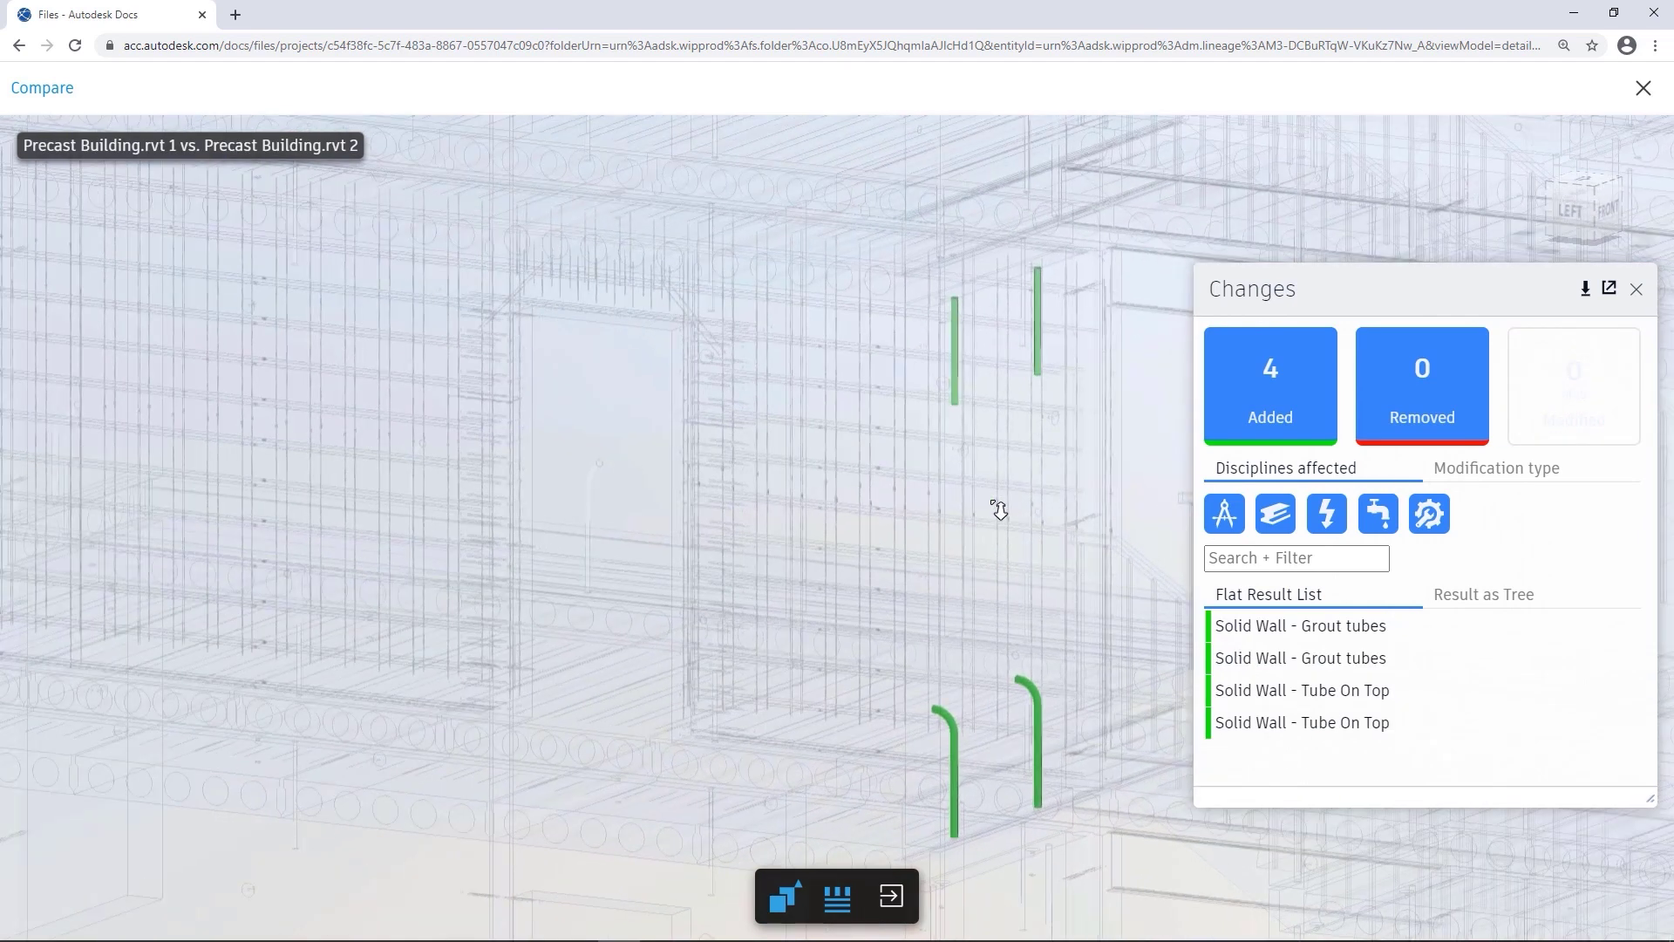
pyautogui.click(1555, 381)
pyautogui.click(1280, 386)
pyautogui.click(1259, 557)
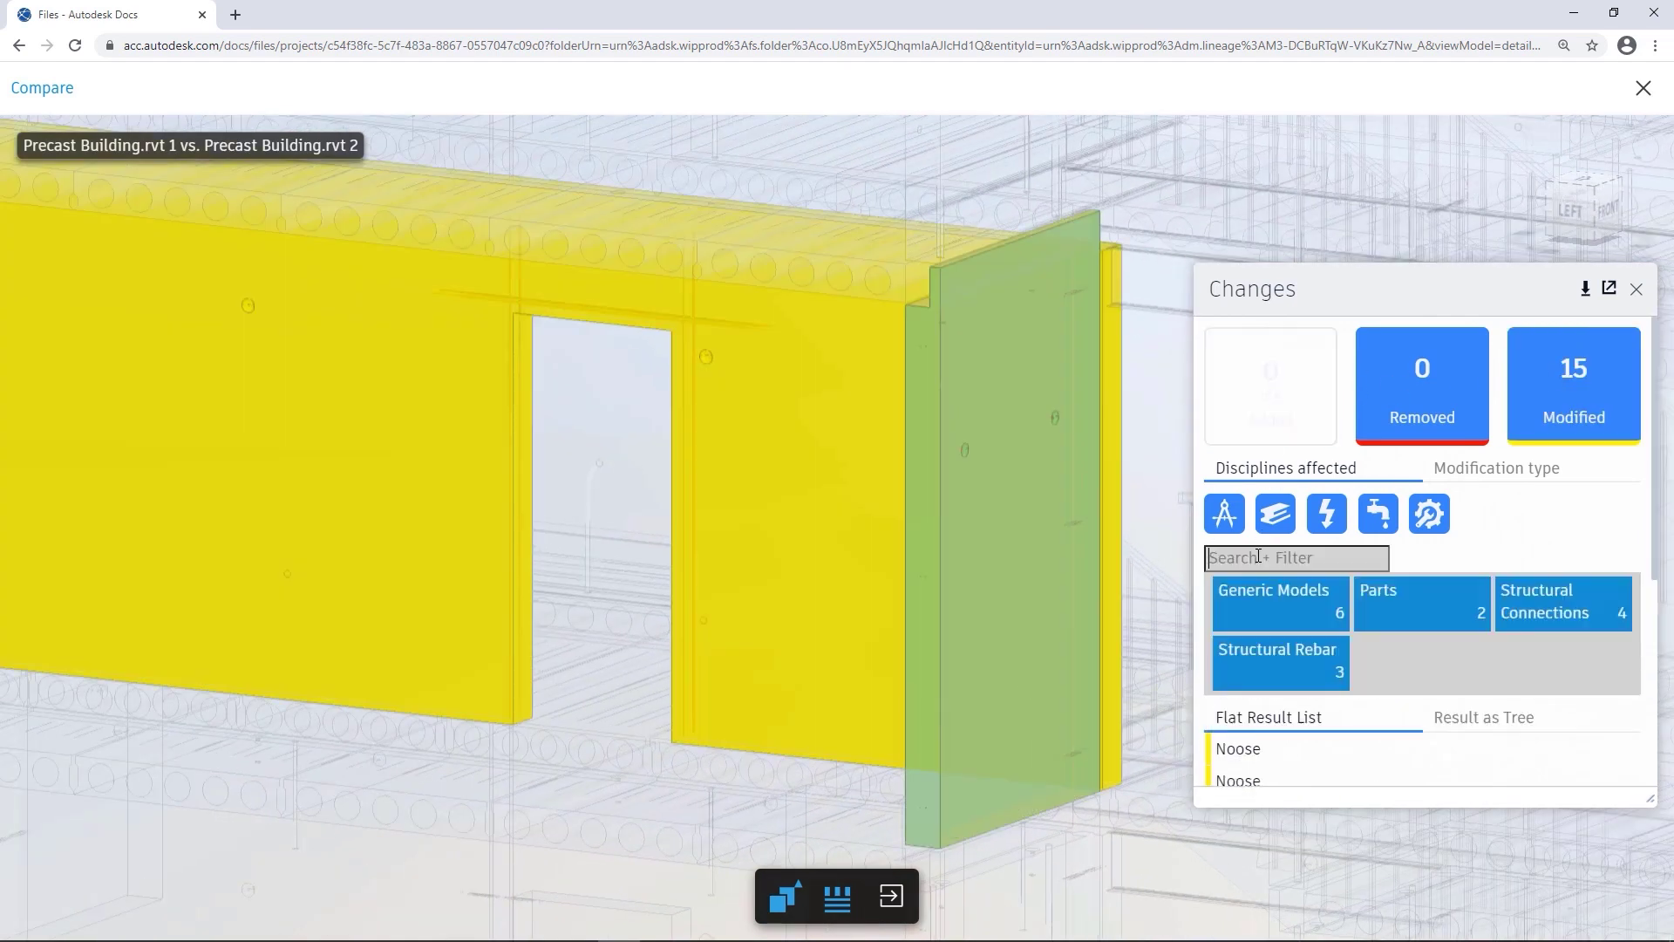
pyautogui.click(1319, 652)
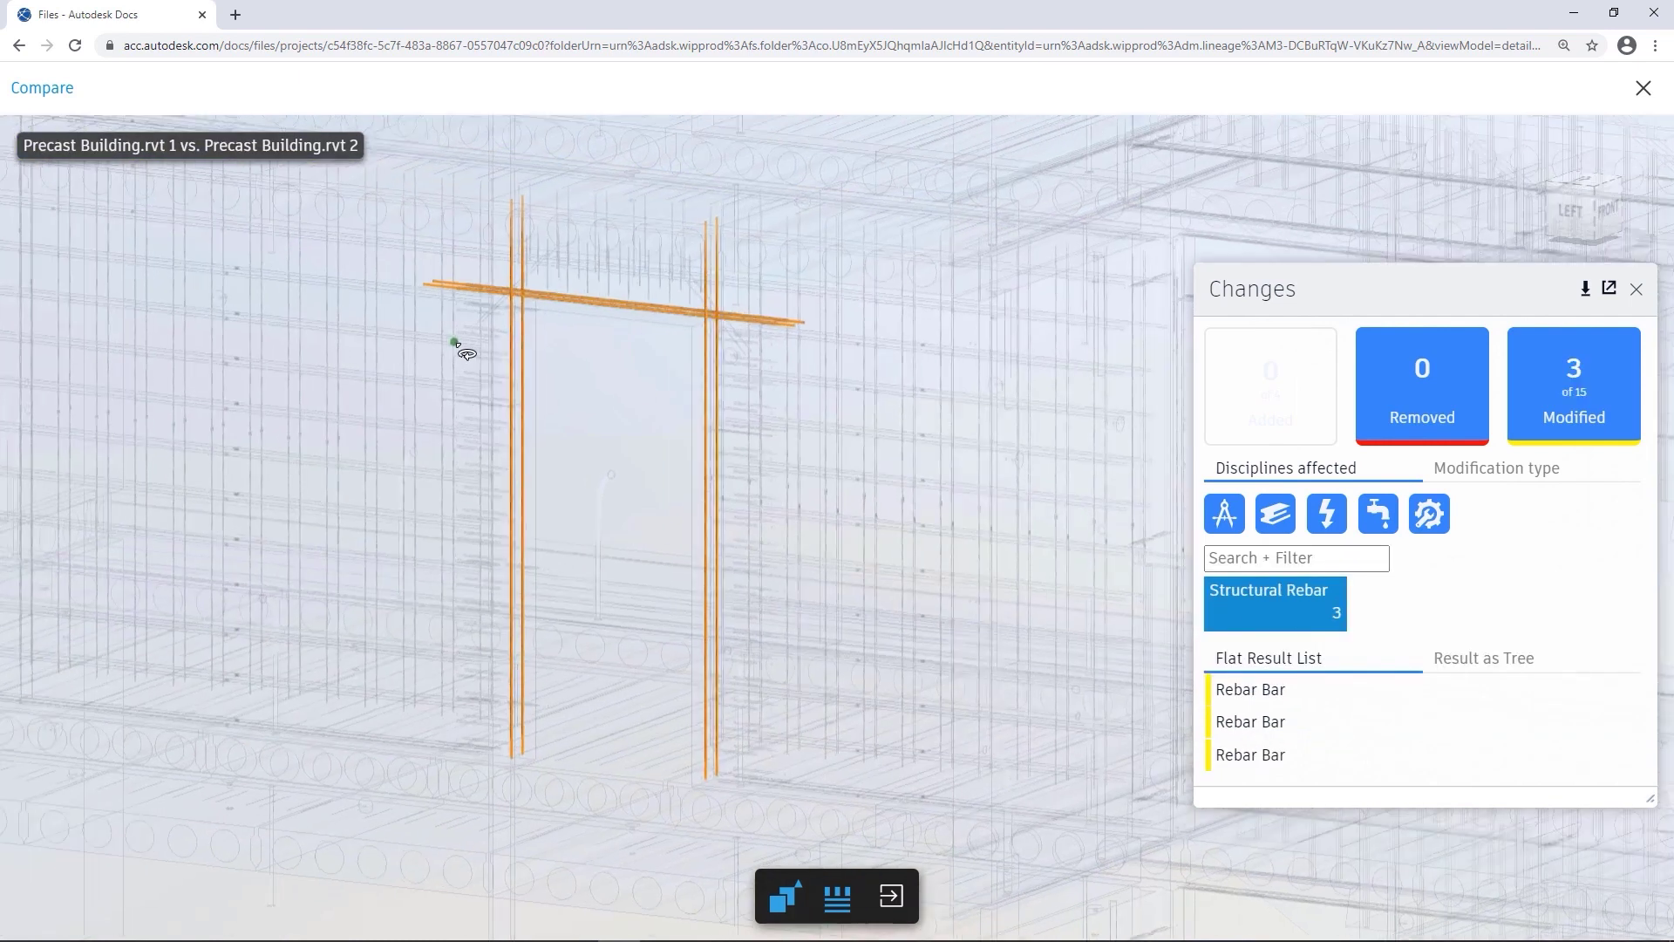
# Close issues #24 and #25 from their pushpins and view #25's activity log.
pyautogui.click(890, 895)
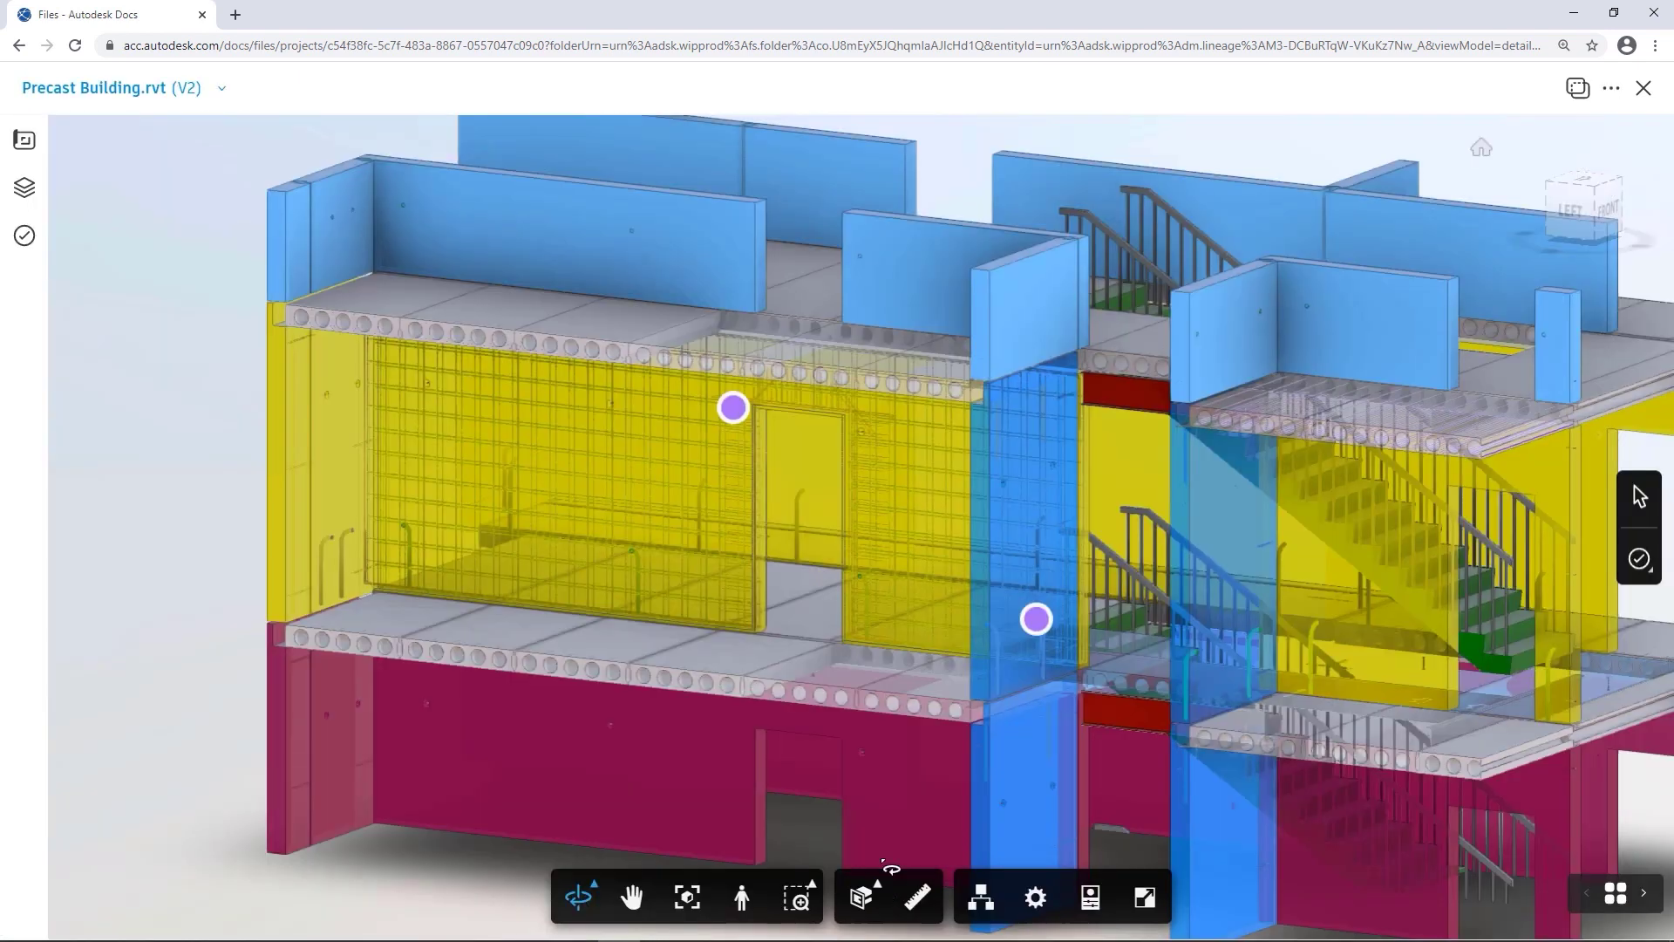
pyautogui.click(733, 407)
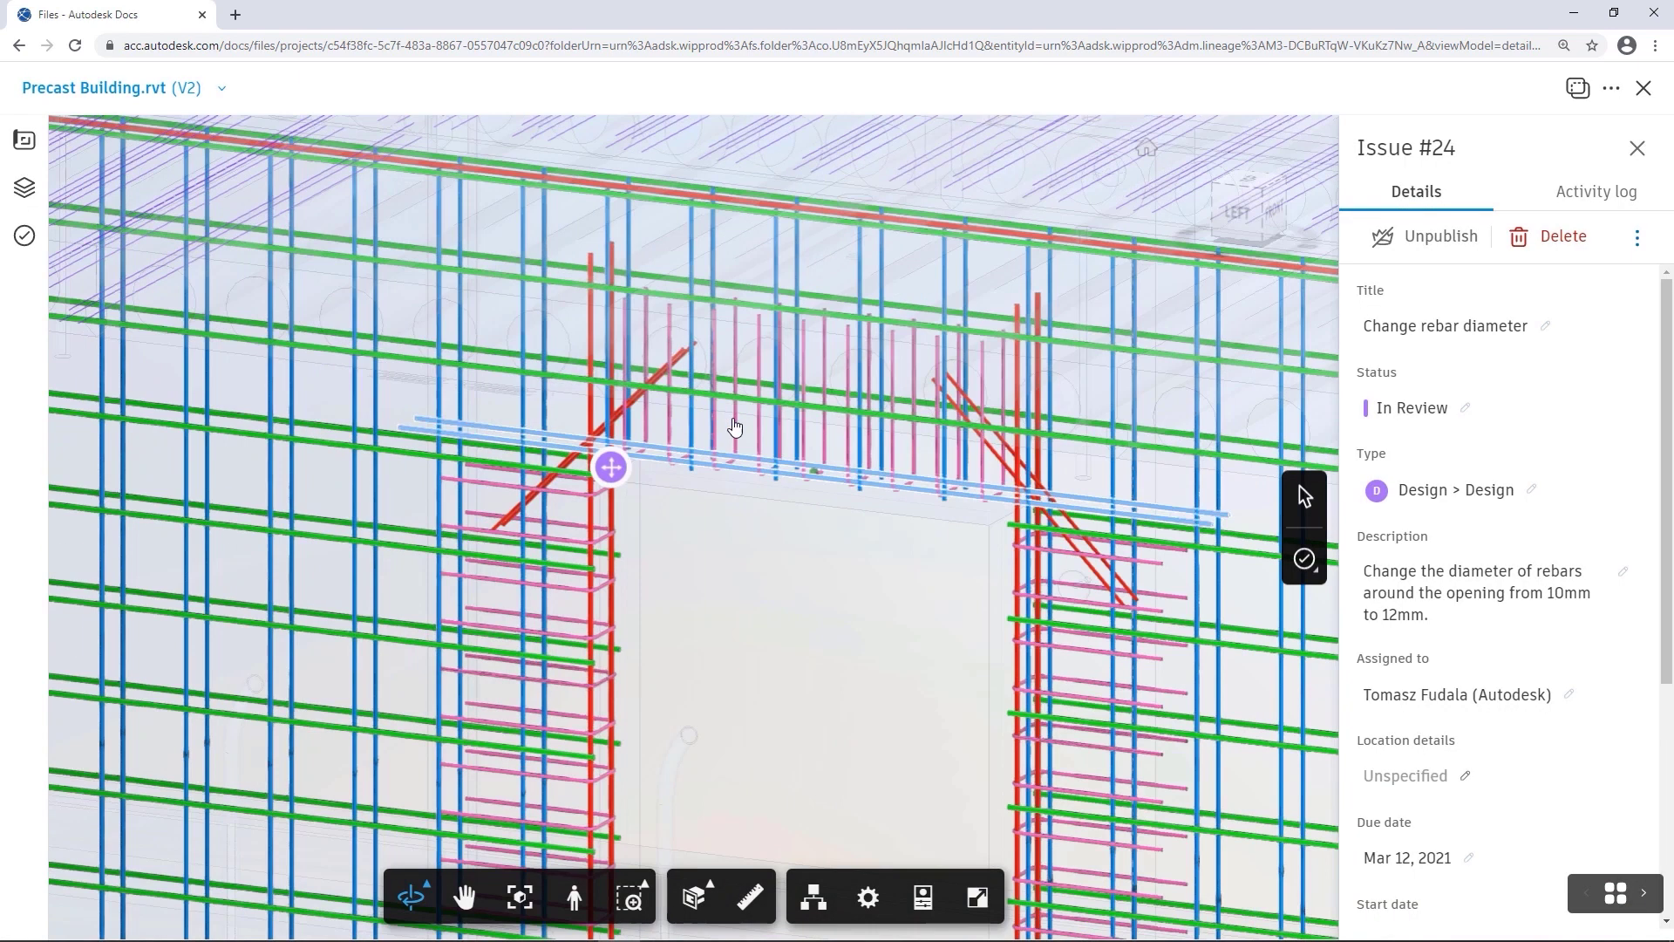
pyautogui.click(1404, 417)
pyautogui.click(1404, 568)
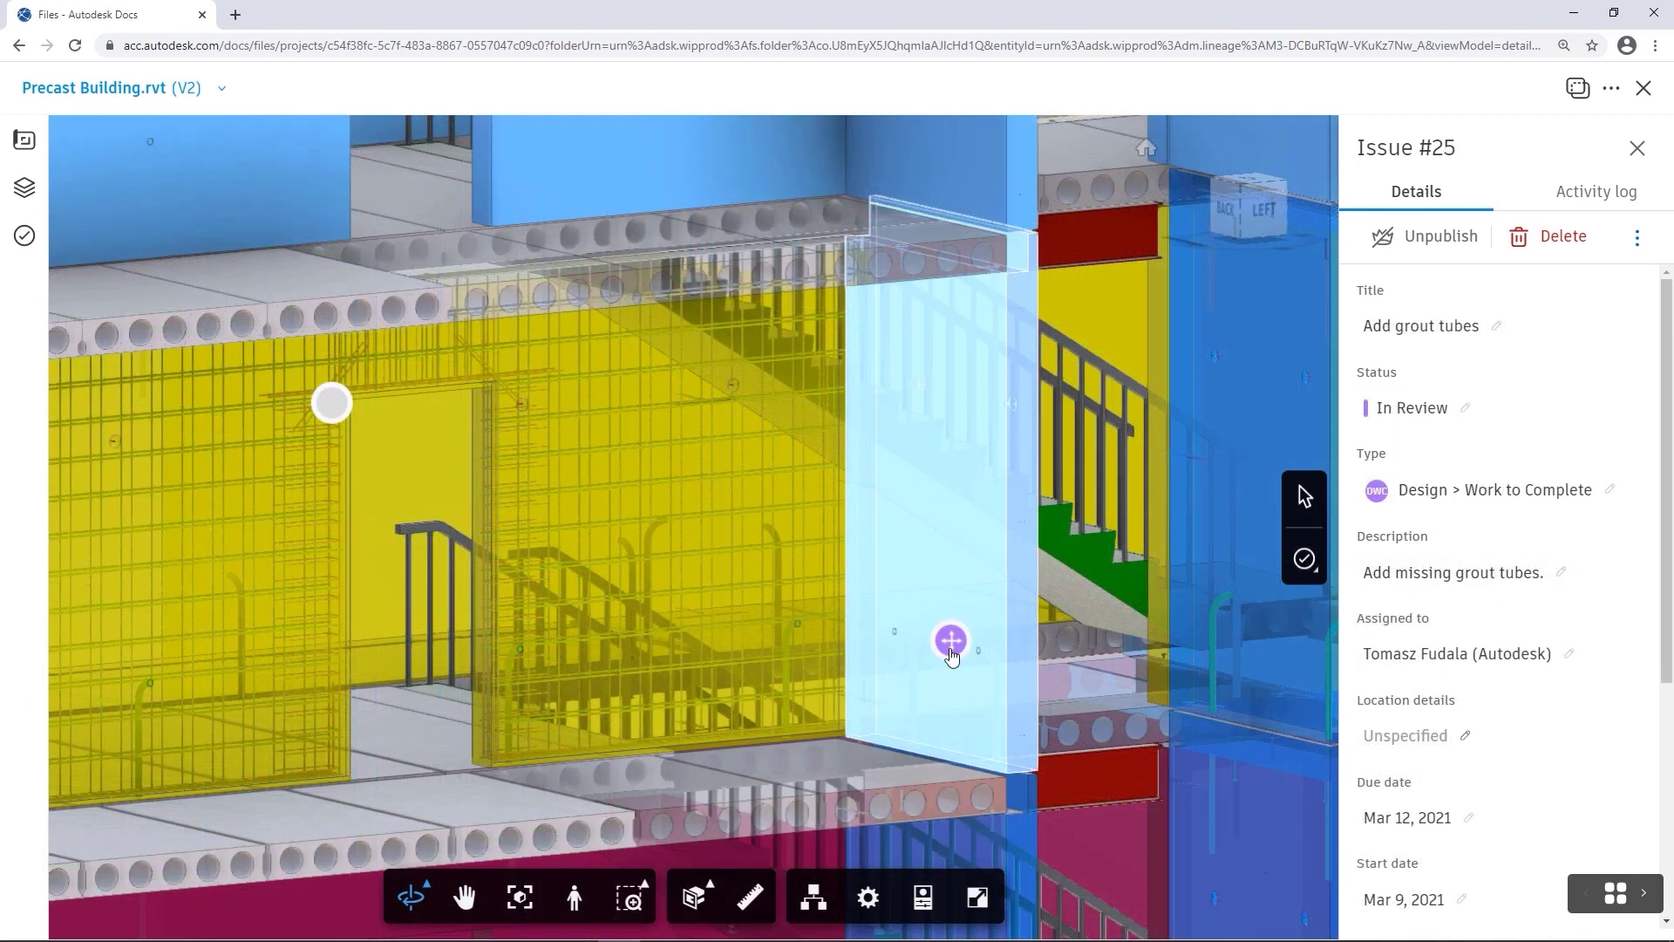
pyautogui.click(1413, 409)
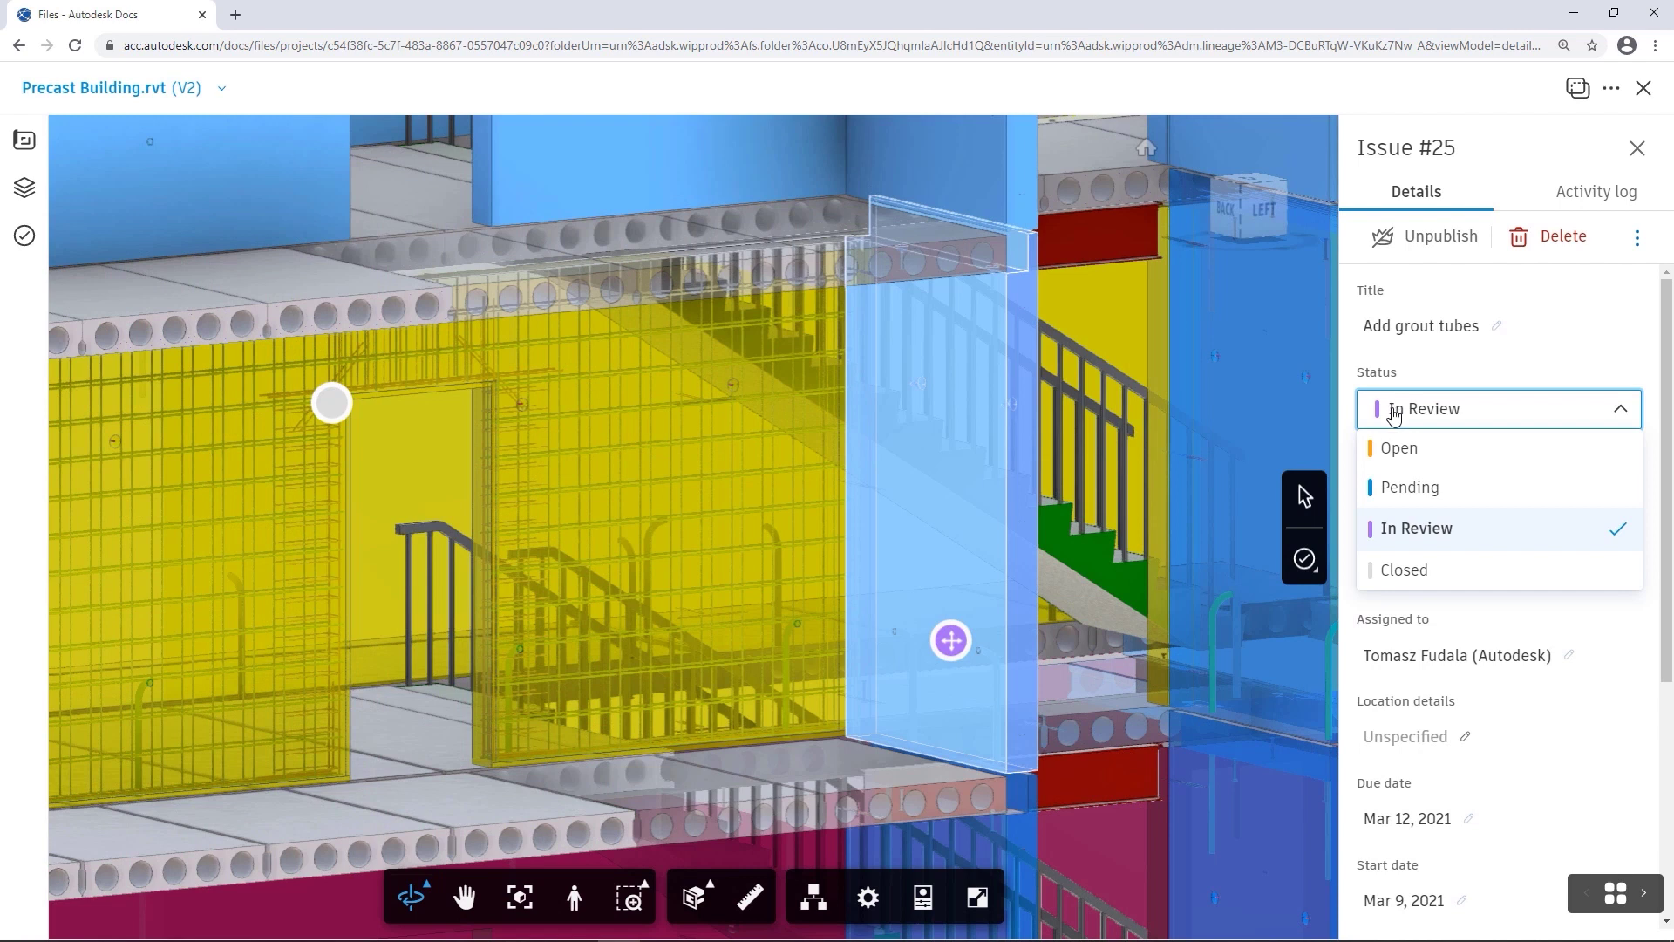
pyautogui.click(1393, 571)
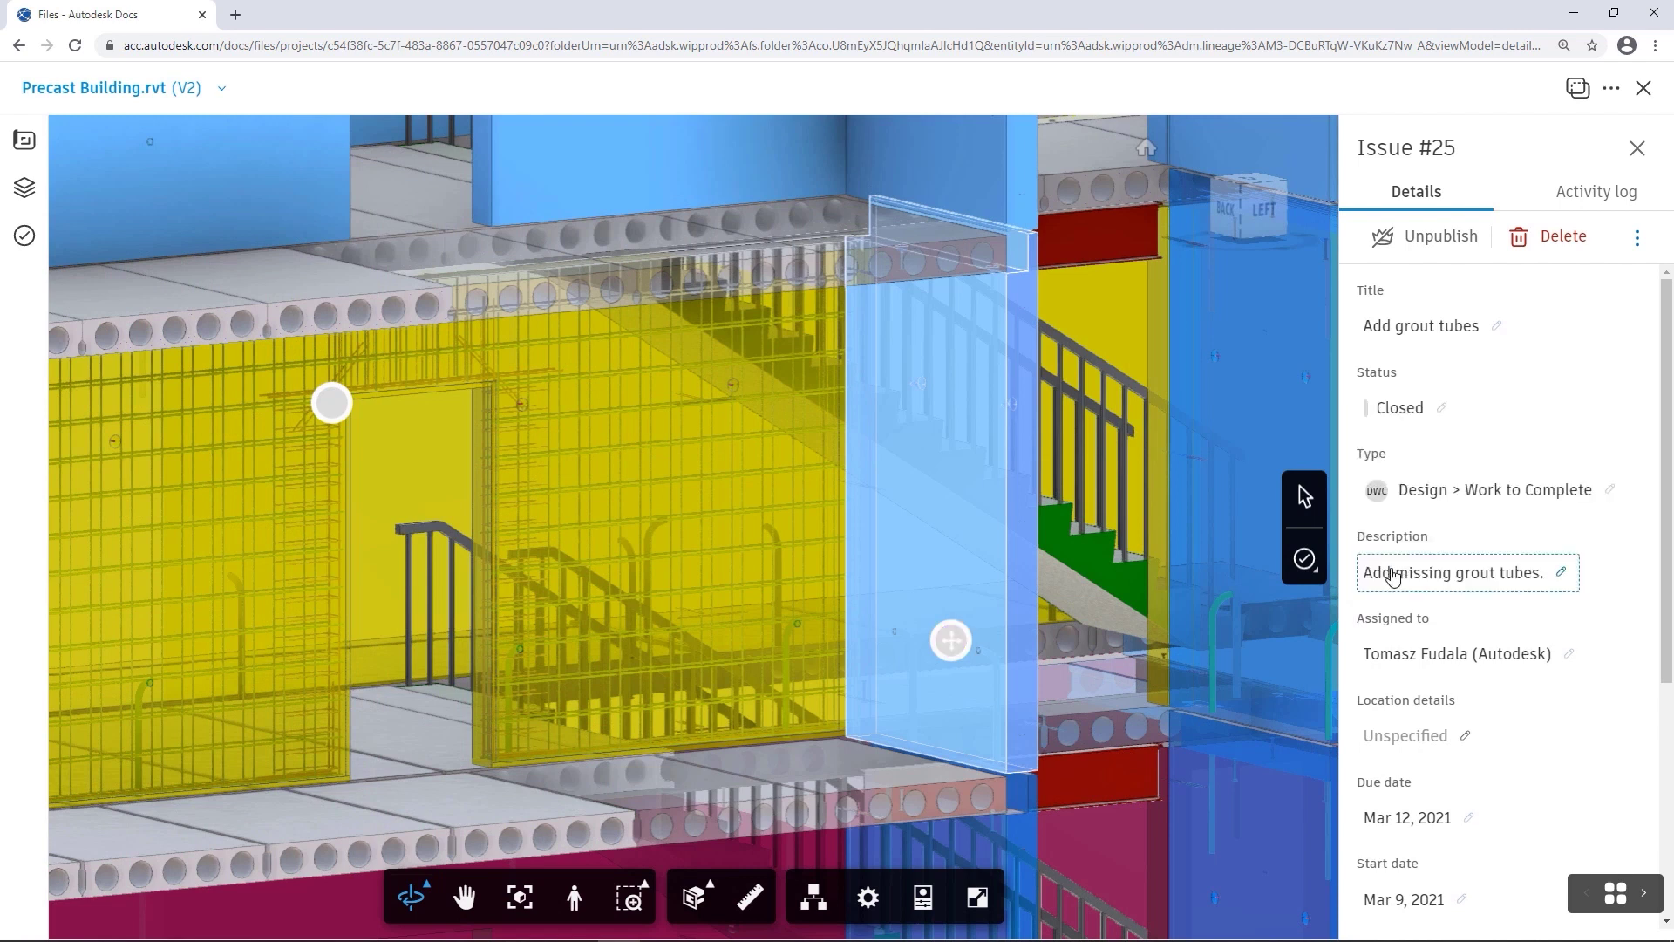
pyautogui.click(1608, 202)
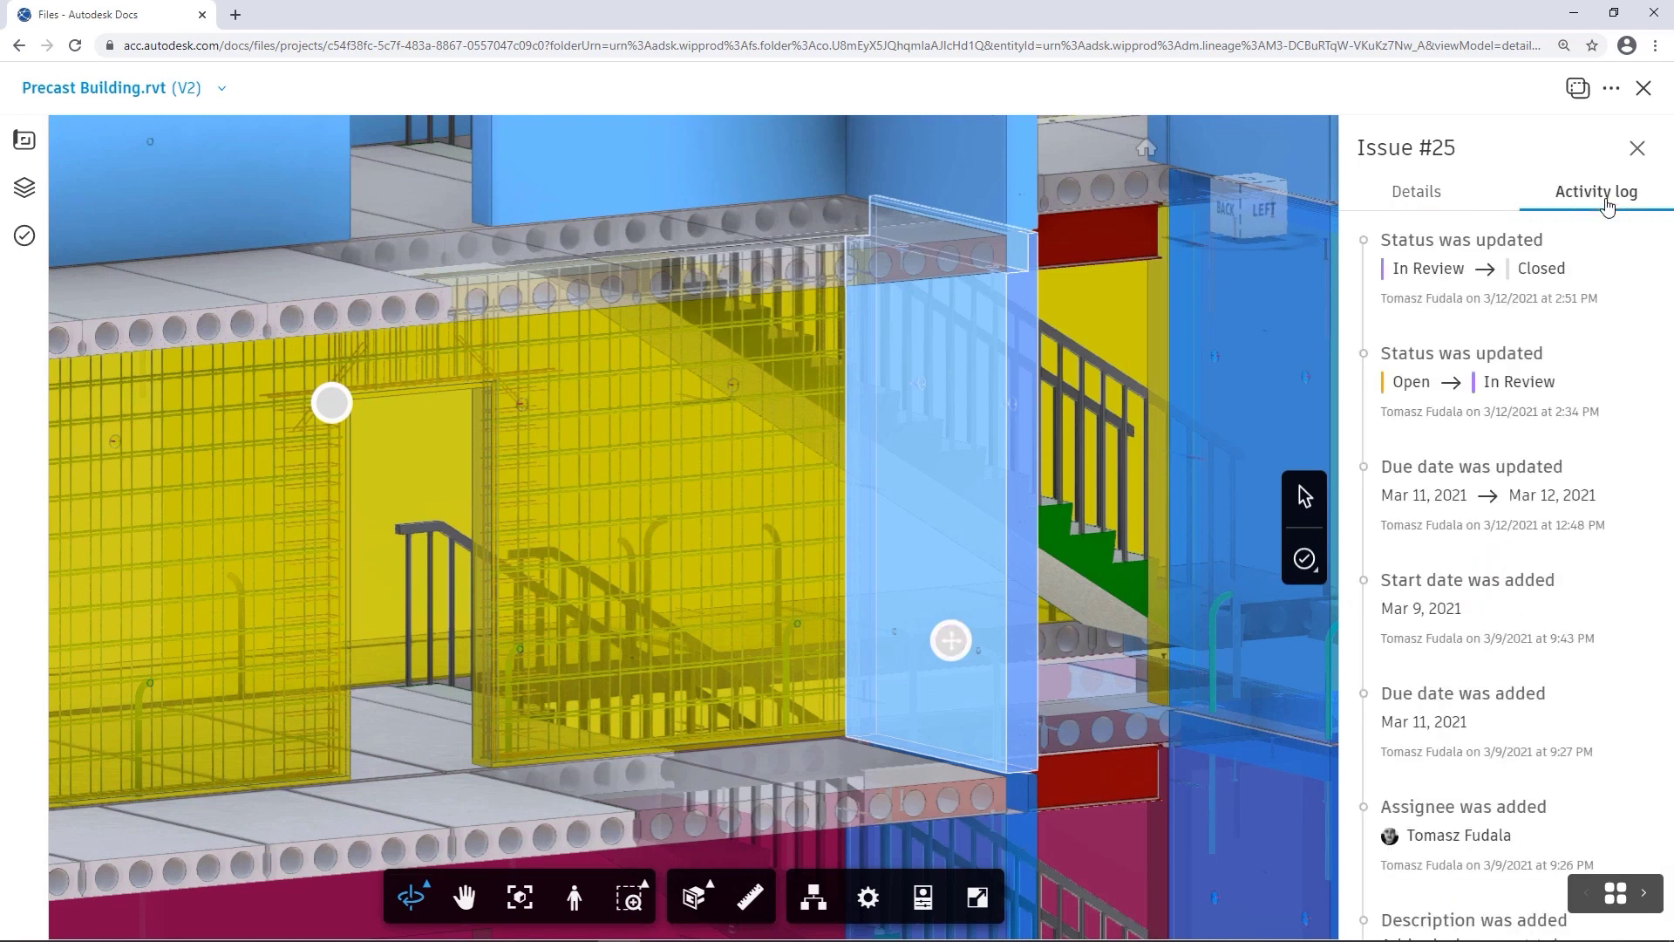